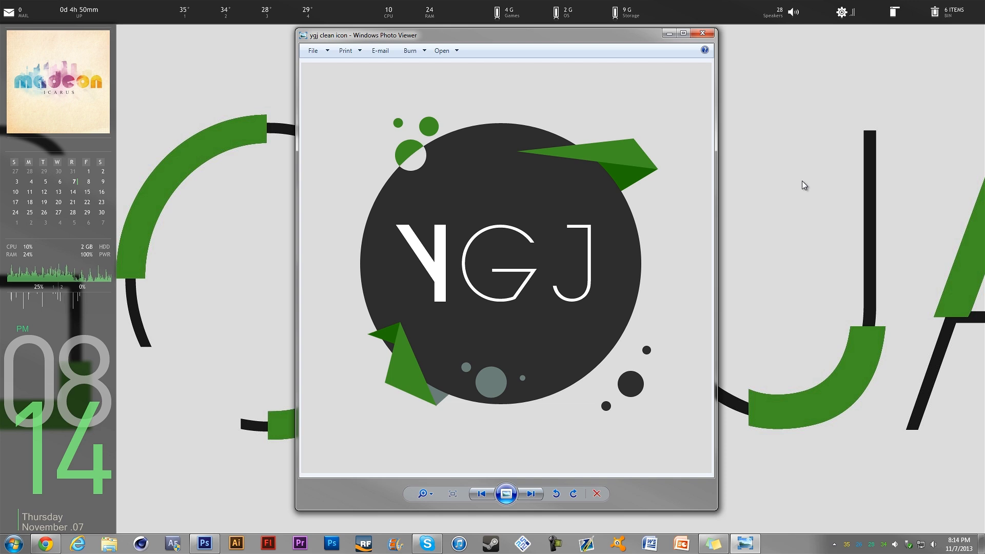
# Close the logo preview, switch to Photoshop and create a 1500 × 1500 pixel RGB document at 72 pixels/inch with a white background.
pyautogui.click(702, 34)
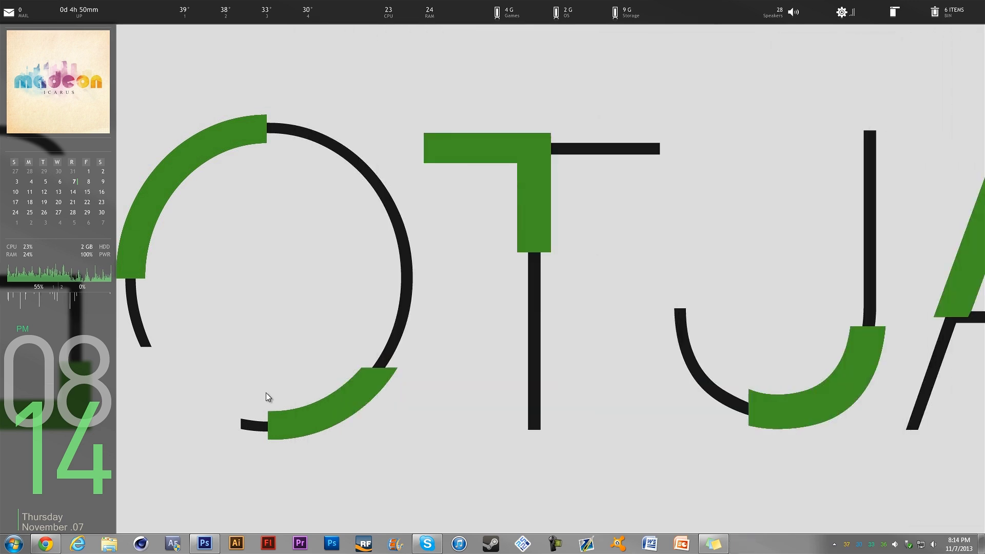
pyautogui.click(204, 543)
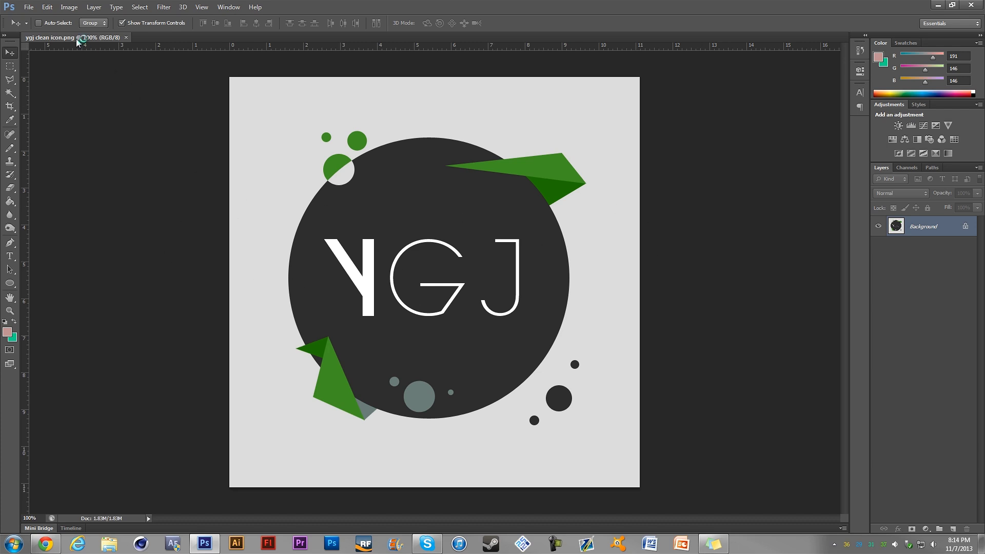
pyautogui.click(28, 7)
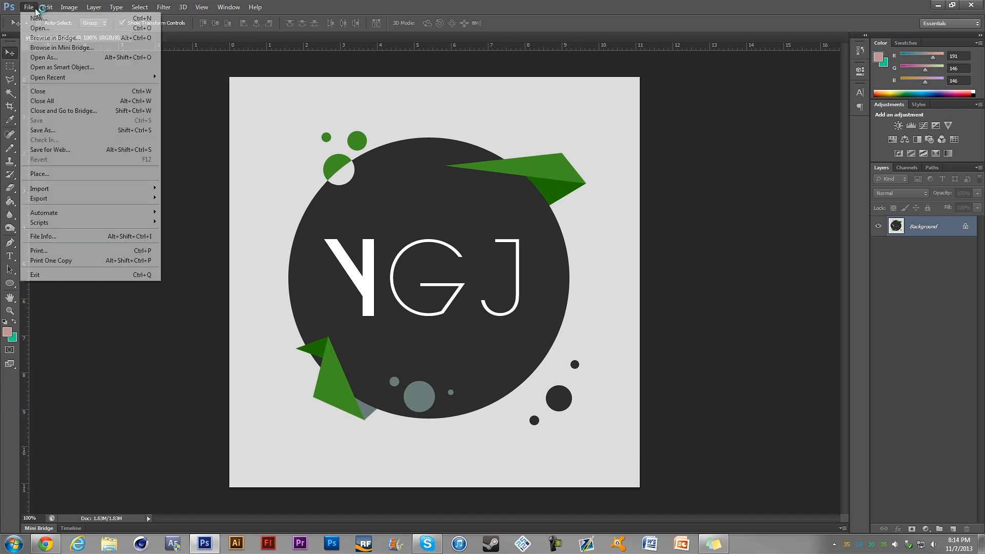
pyautogui.click(37, 19)
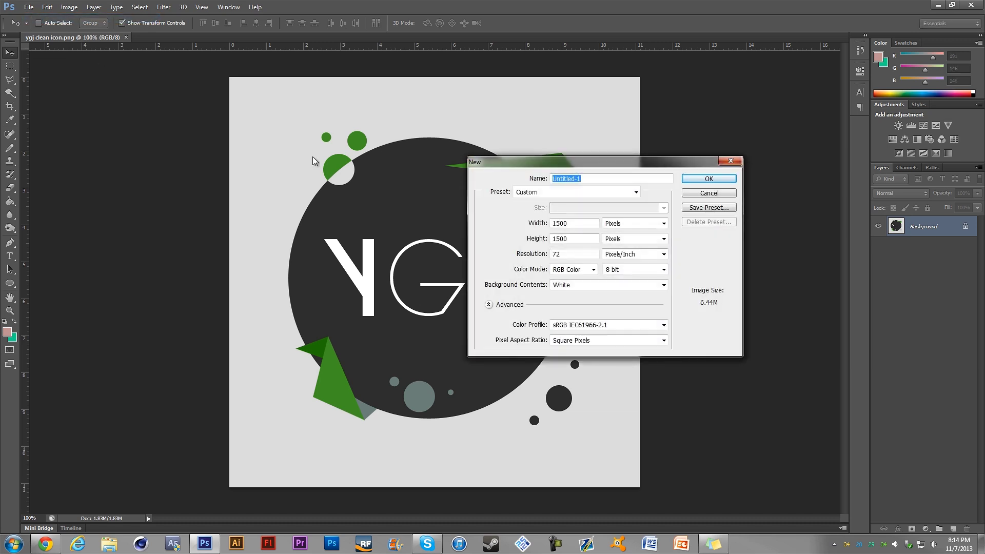
pyautogui.click(698, 182)
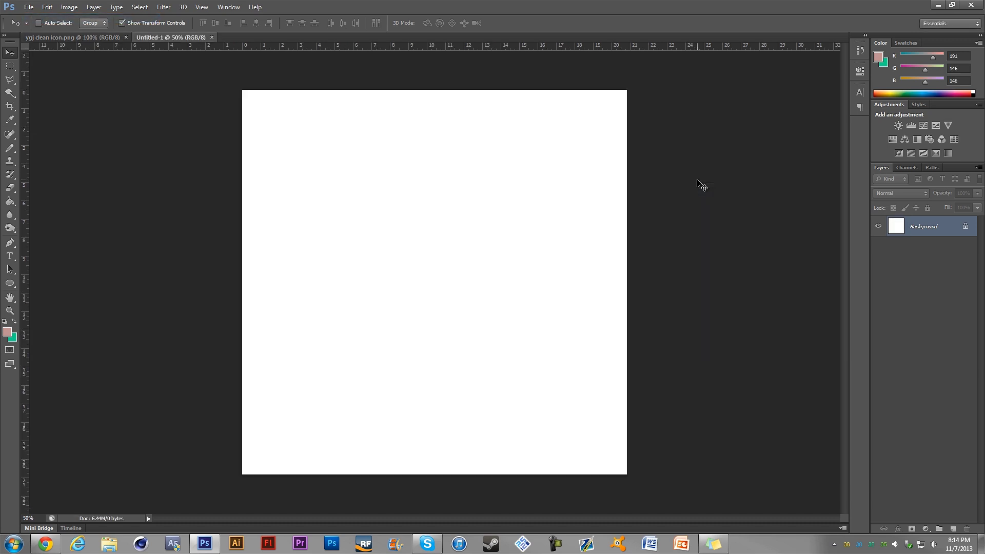
# Sample the light gray backdrop of ygj clean icon.png as the background colour and its dark gray circle as the foreground colour.
pyautogui.click(77, 40)
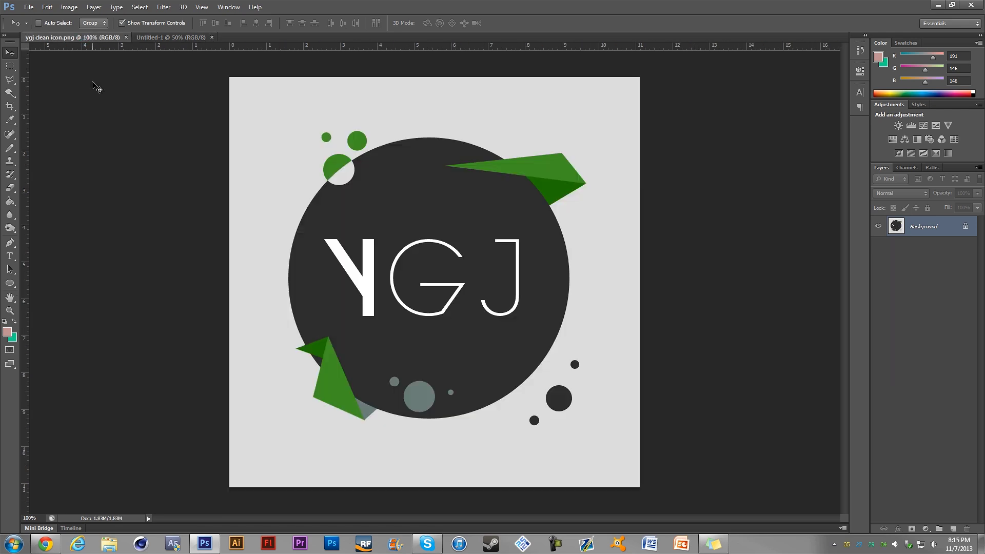
pyautogui.press('i')
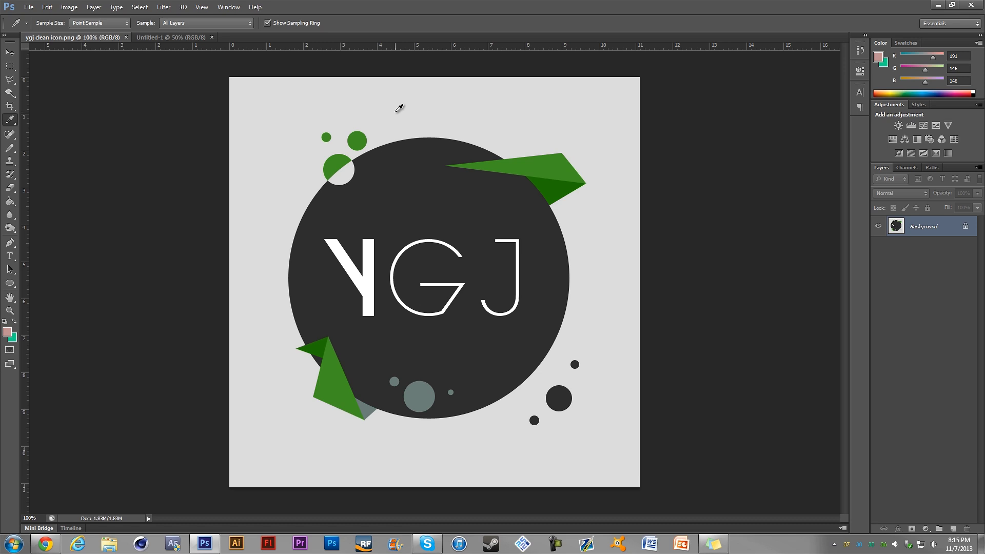
pyautogui.click(399, 107)
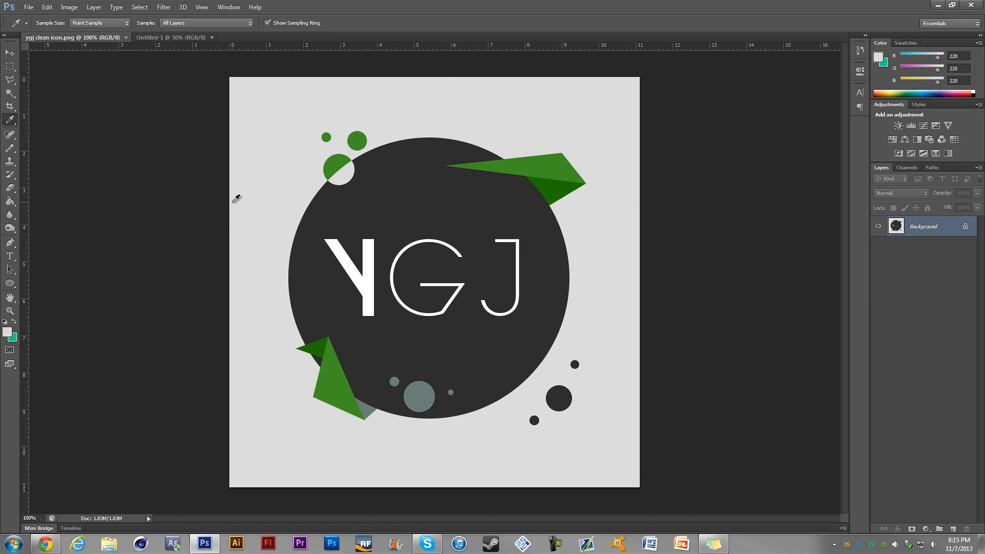
pyautogui.press('x')
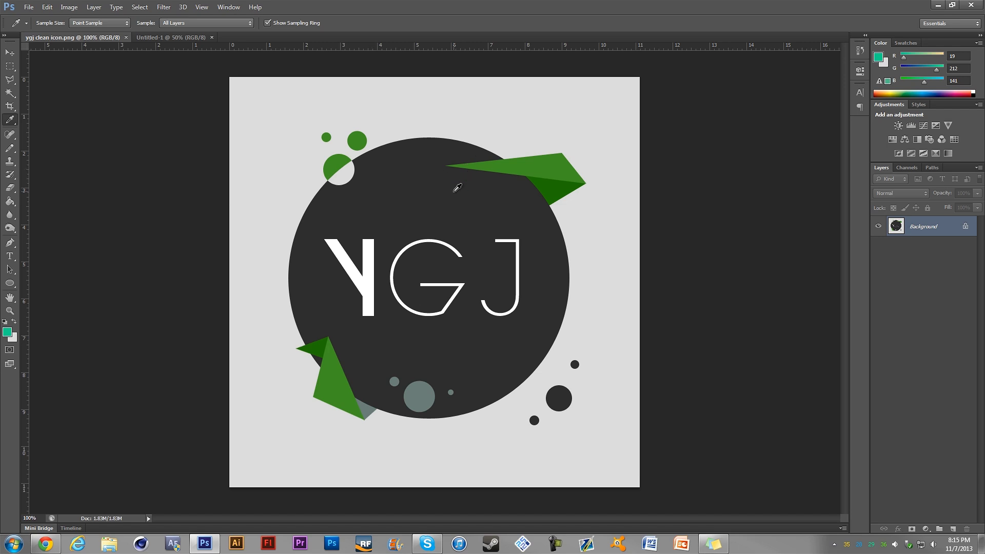
pyautogui.click(433, 184)
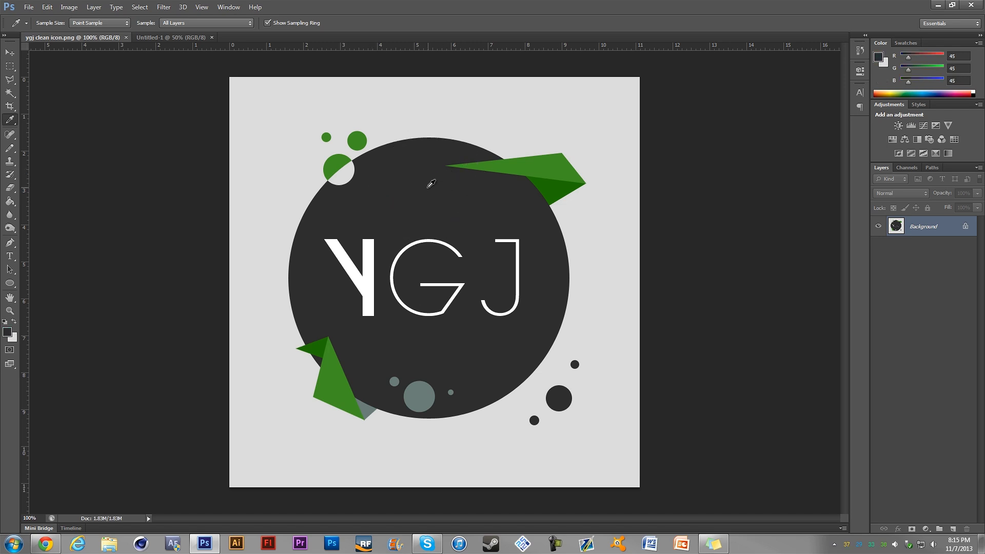
# Add a new layer in the untitled document and fill it with the sampled light gray (RGB 220, 220, 220).
pyautogui.click(172, 39)
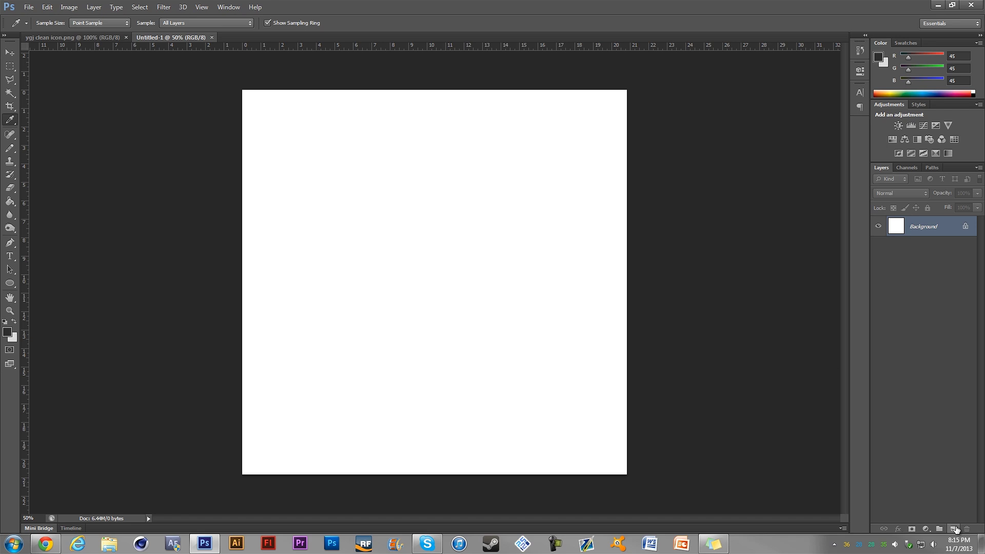
pyautogui.click(954, 529)
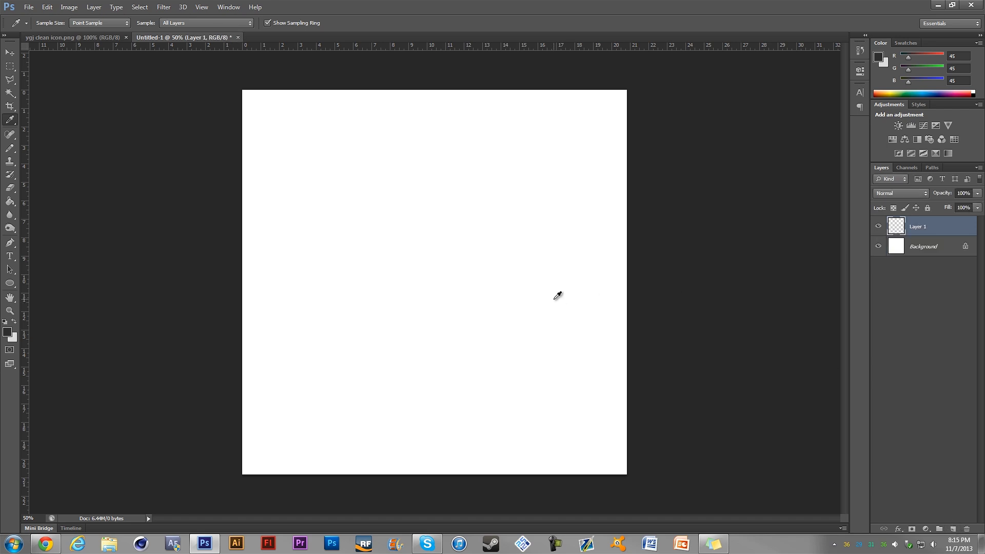
pyautogui.press('g')
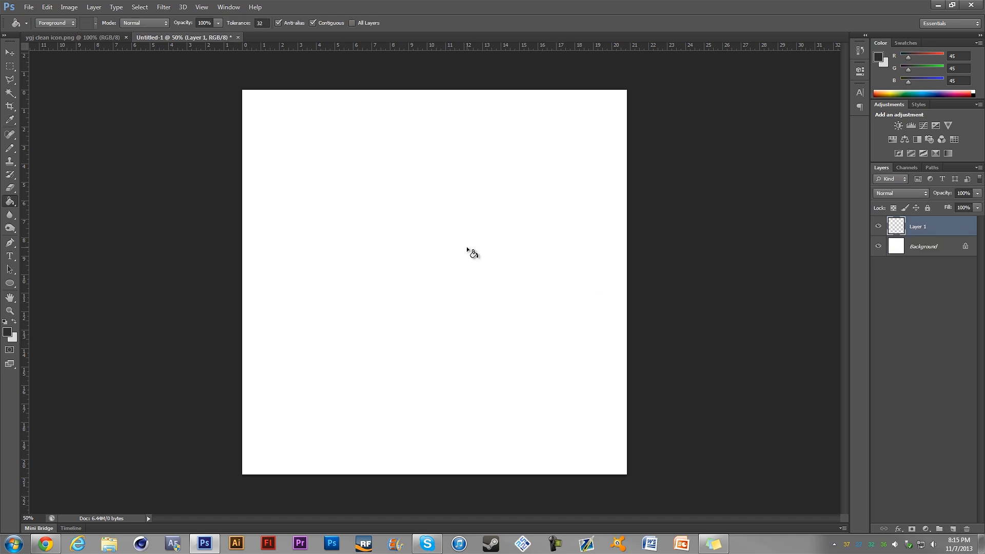
pyautogui.press('x')
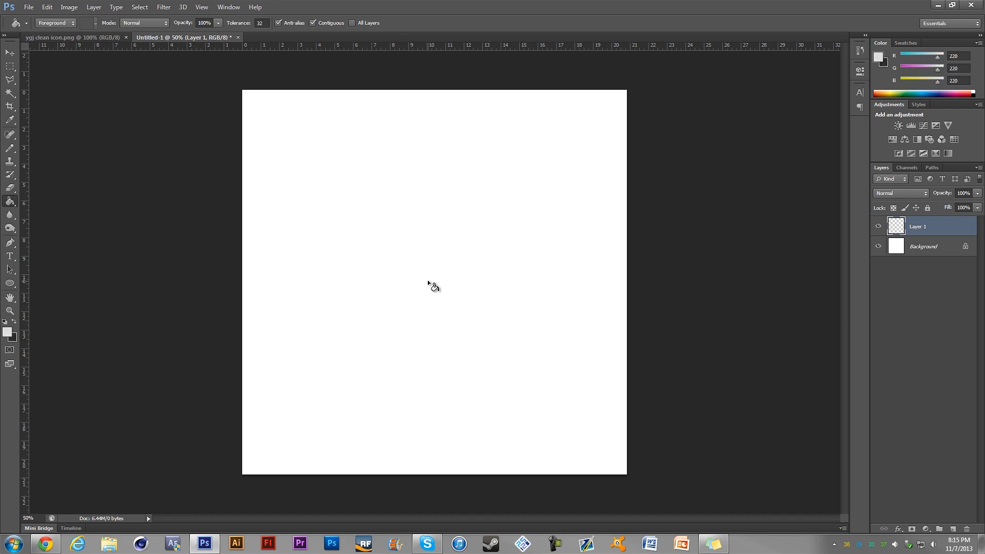
pyautogui.click(413, 270)
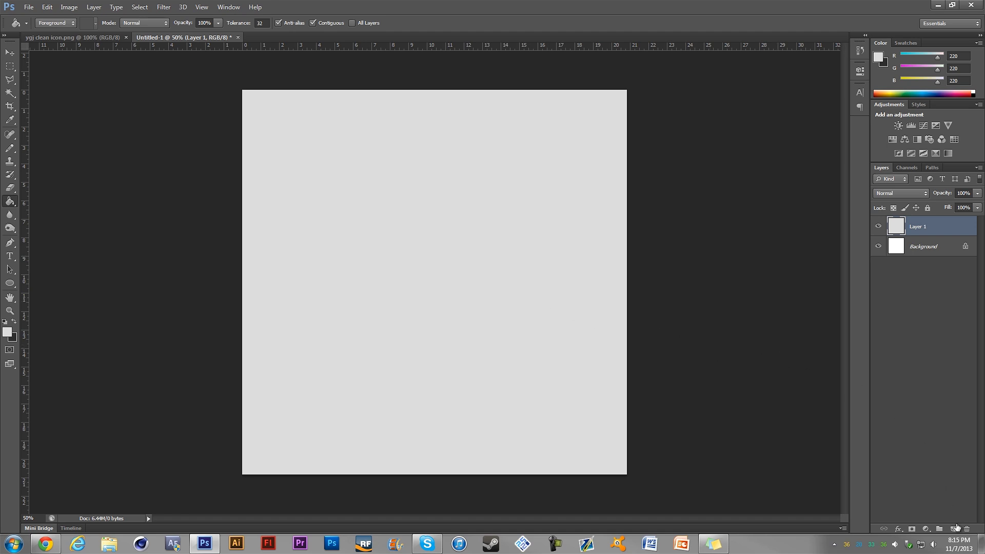
# Draw a dark gray (RGB 45, 45, 45) circle about 1224 px in diameter on a new layer and move it near the canvas centre.
pyautogui.click(952, 528)
pyautogui.press('x')
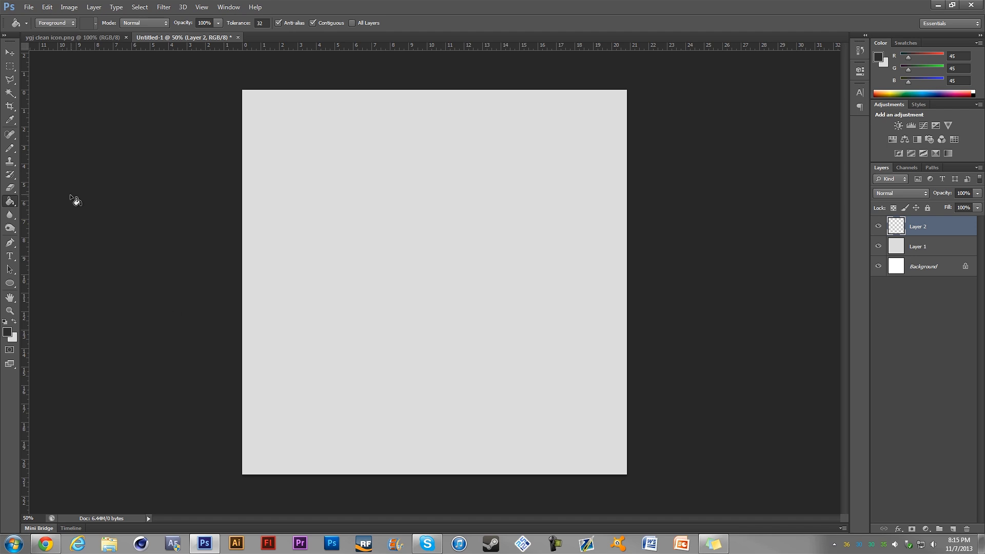
pyautogui.click(10, 283)
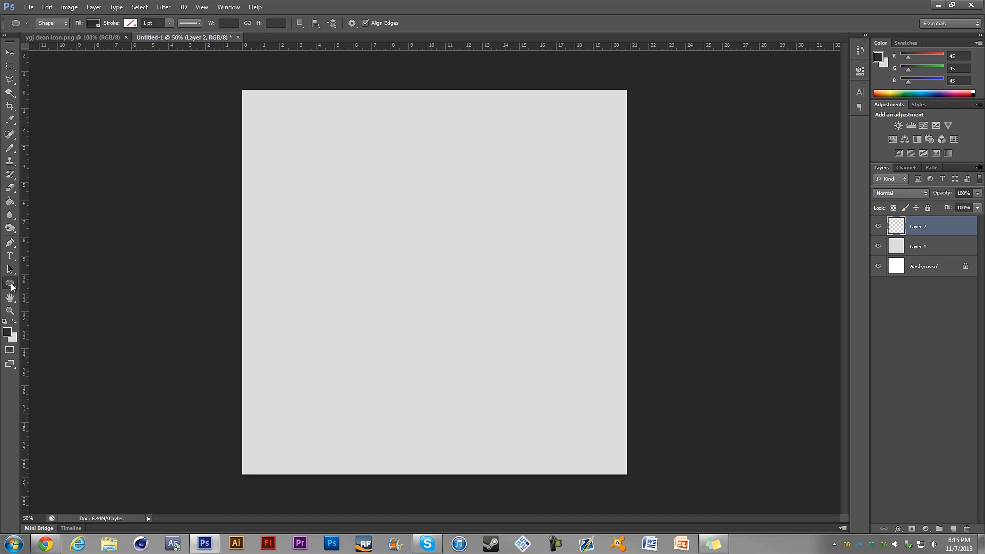
pyautogui.click(10, 283)
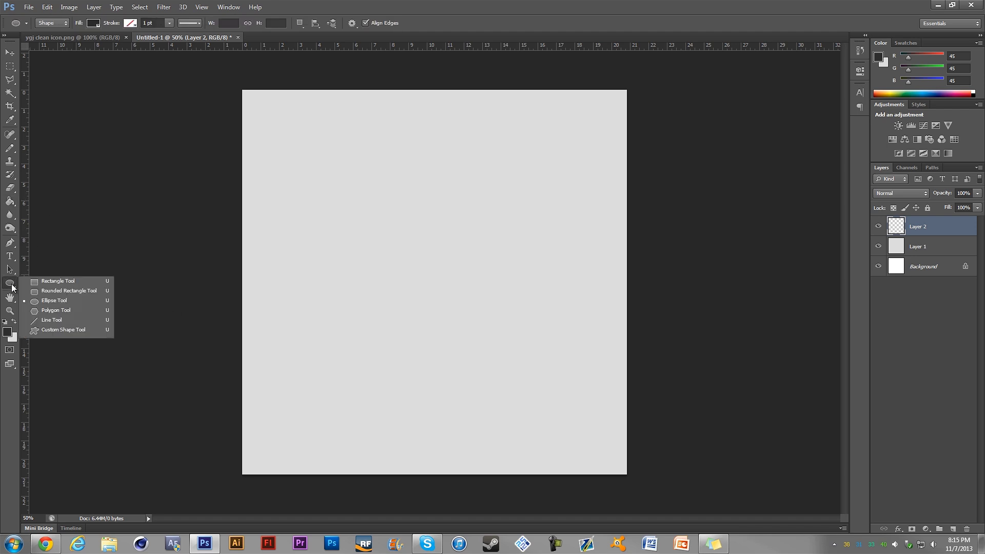
pyautogui.click(44, 304)
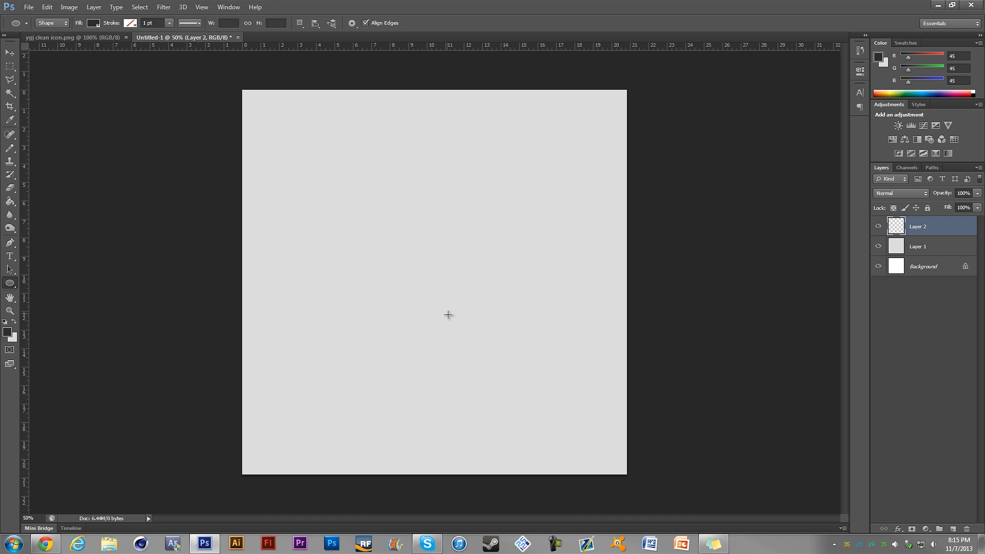
pyautogui.moveTo(484, 355); pyautogui.dragTo(319, 198)
pyautogui.press('shift')
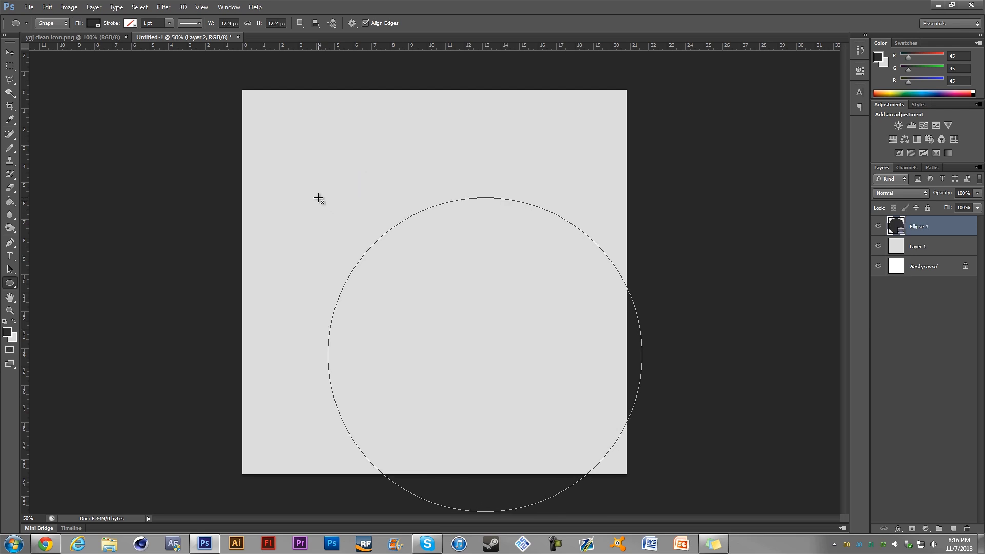
pyautogui.click(7, 58)
pyautogui.moveTo(430, 354); pyautogui.dragTo(378, 289)
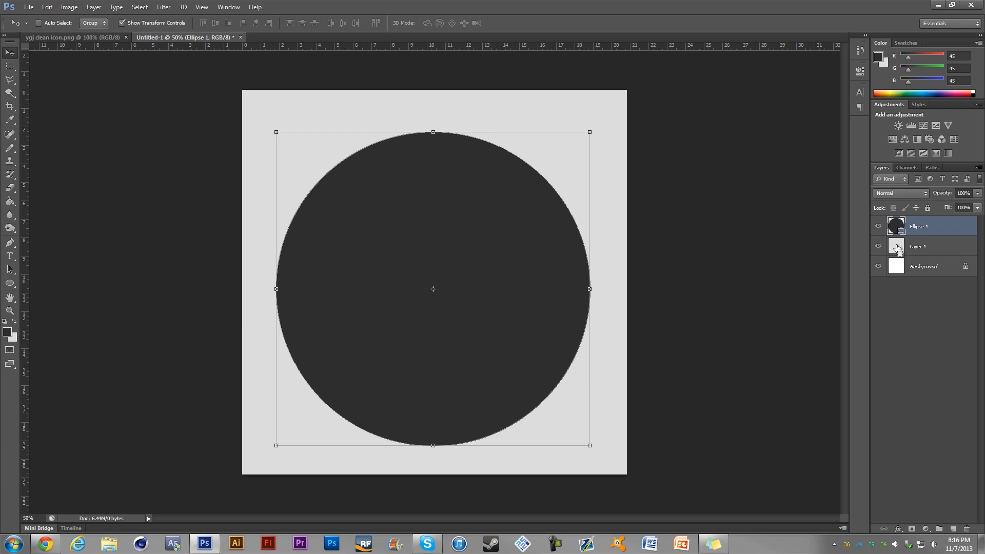
# Align the circle to the vertical and horizontal centres of a full-canvas selection made from Layer 1, and clear the selection.
pyautogui.keyDown('ctrl'); pyautogui.click(902, 248); pyautogui.keyUp('ctrl')
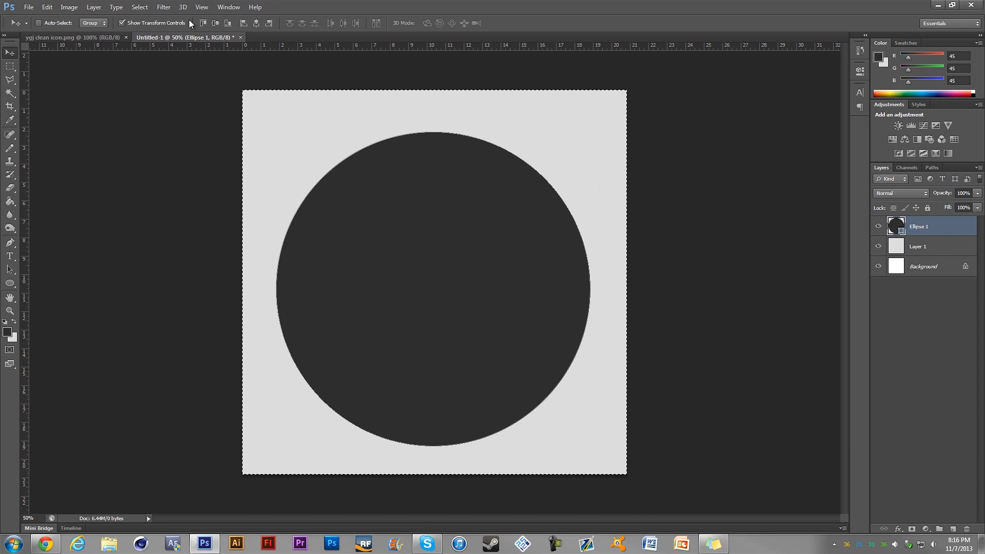
pyautogui.click(94, 8)
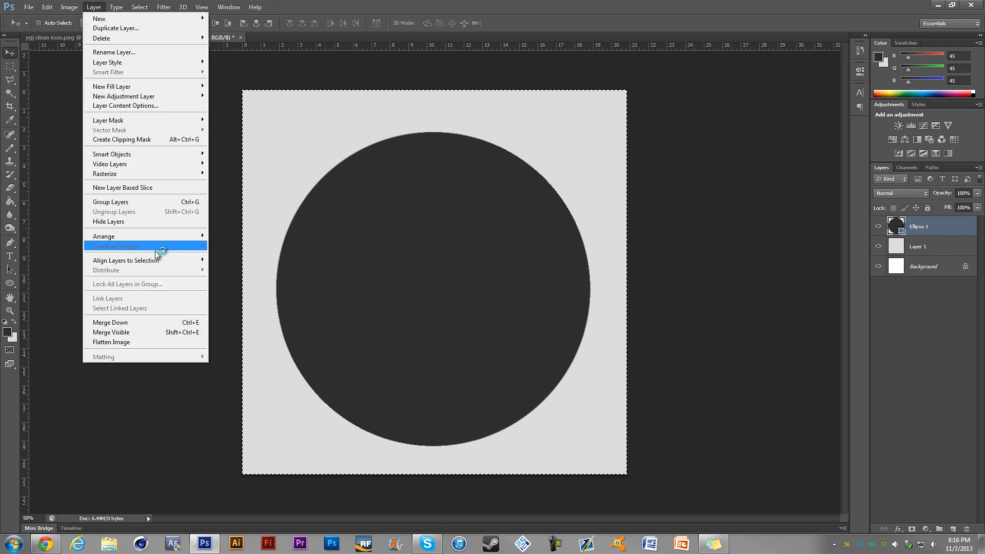
pyautogui.moveTo(204, 259)
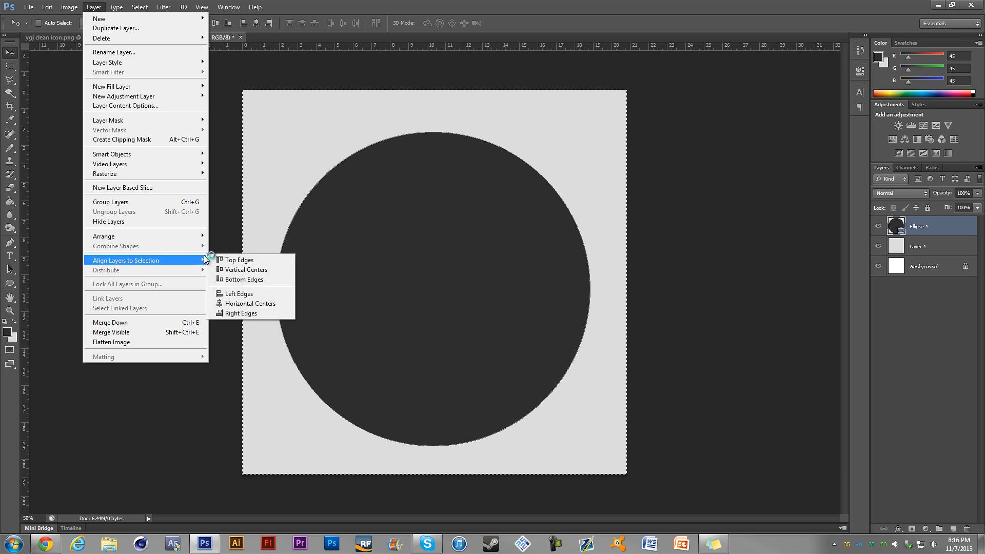
pyautogui.click(255, 272)
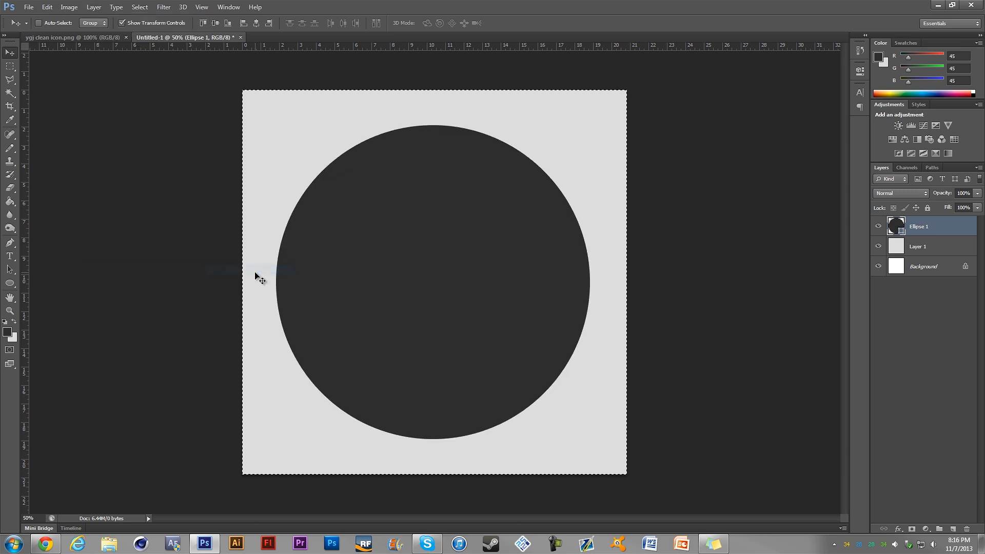
pyautogui.click(94, 7)
pyautogui.moveTo(202, 260)
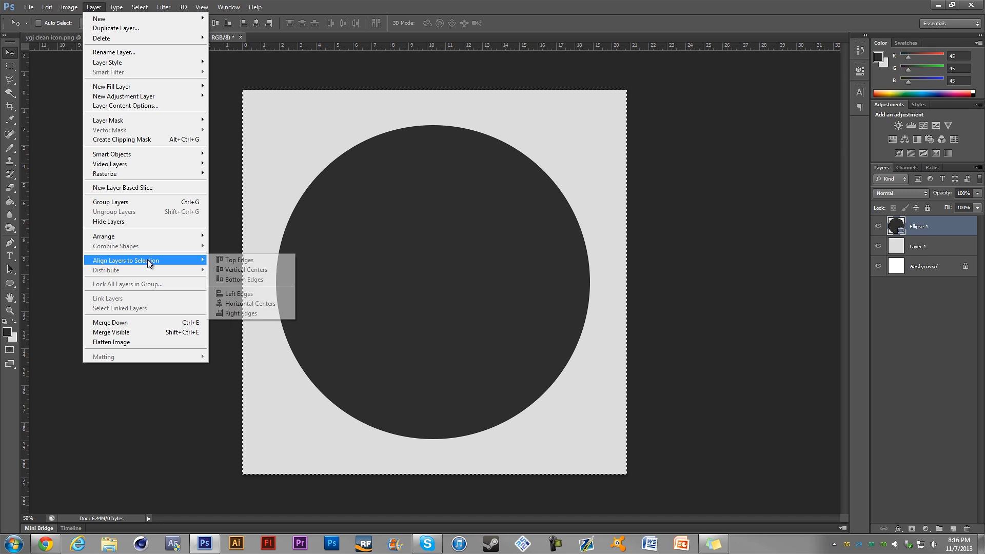
pyautogui.click(258, 304)
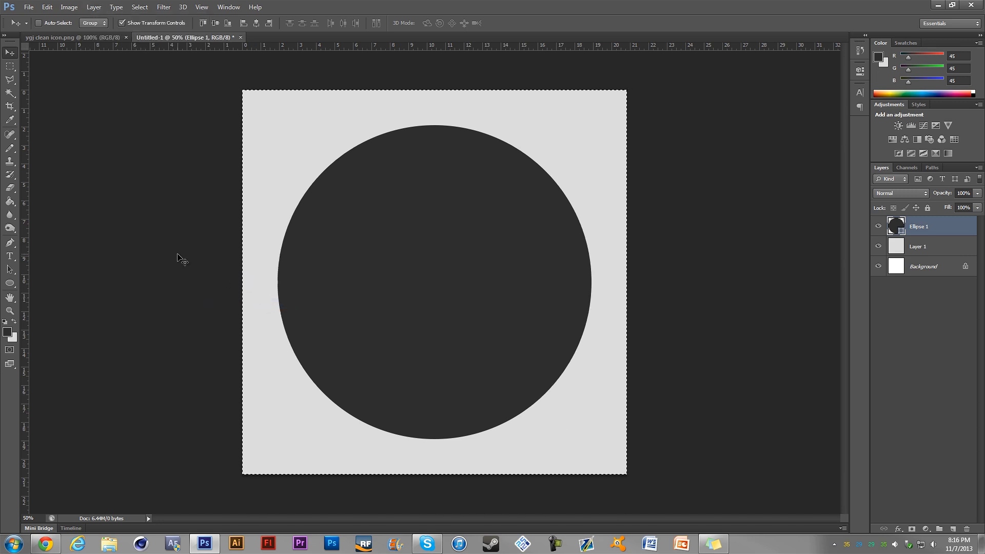
pyautogui.click(10, 67)
pyautogui.click(70, 90)
pyautogui.click(9, 52)
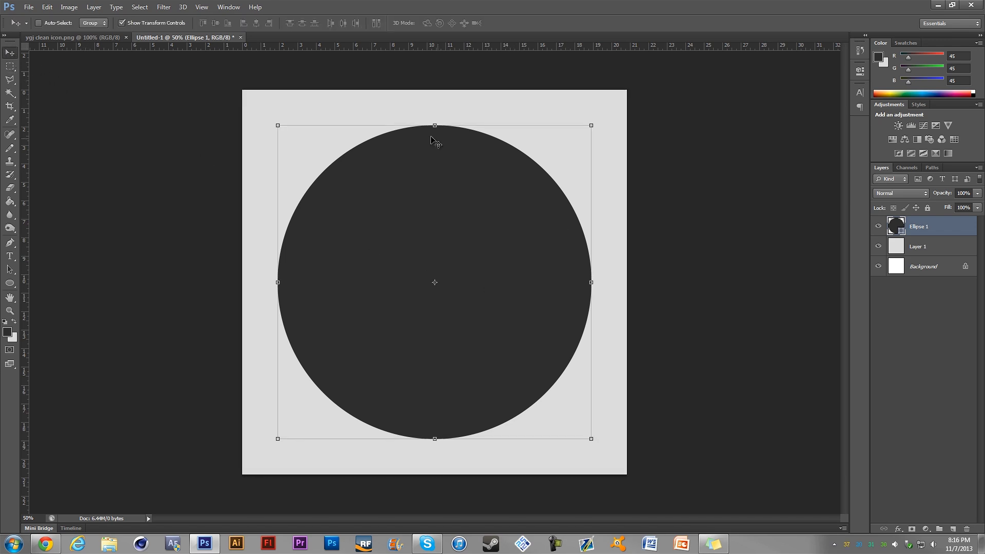
# Sample the logo's bright green as the background colour and the dark green of its folded shape as the foreground colour.
pyautogui.click(90, 39)
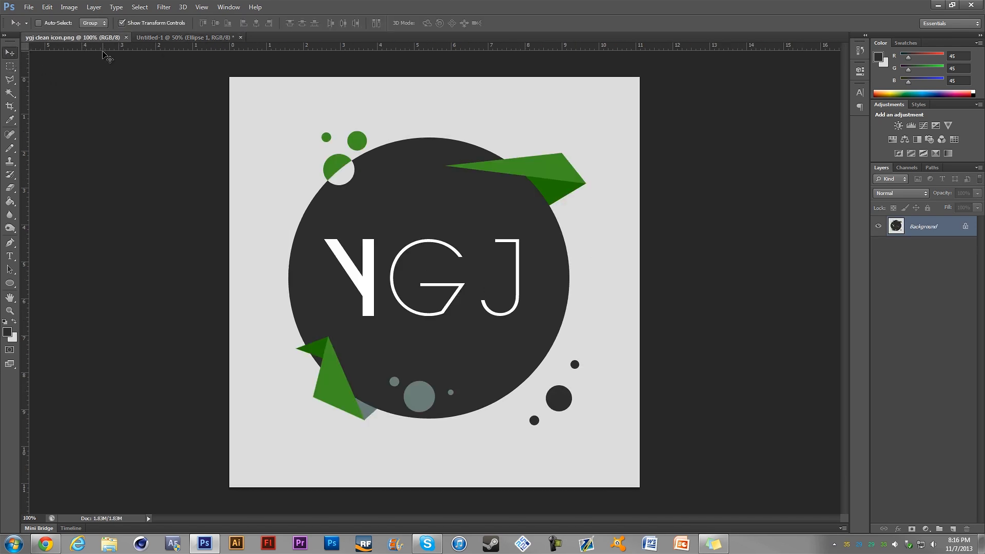
pyautogui.press('i')
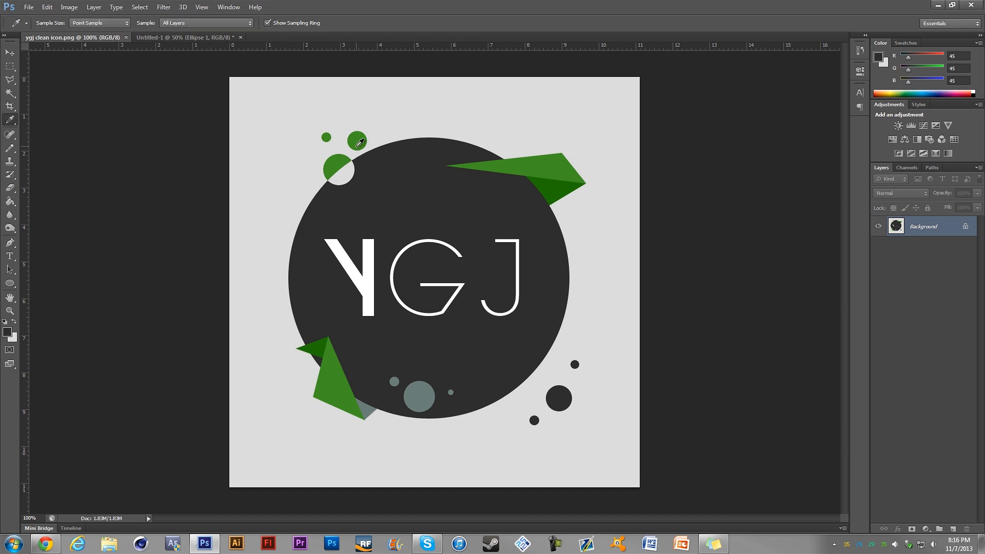
pyautogui.click(361, 136)
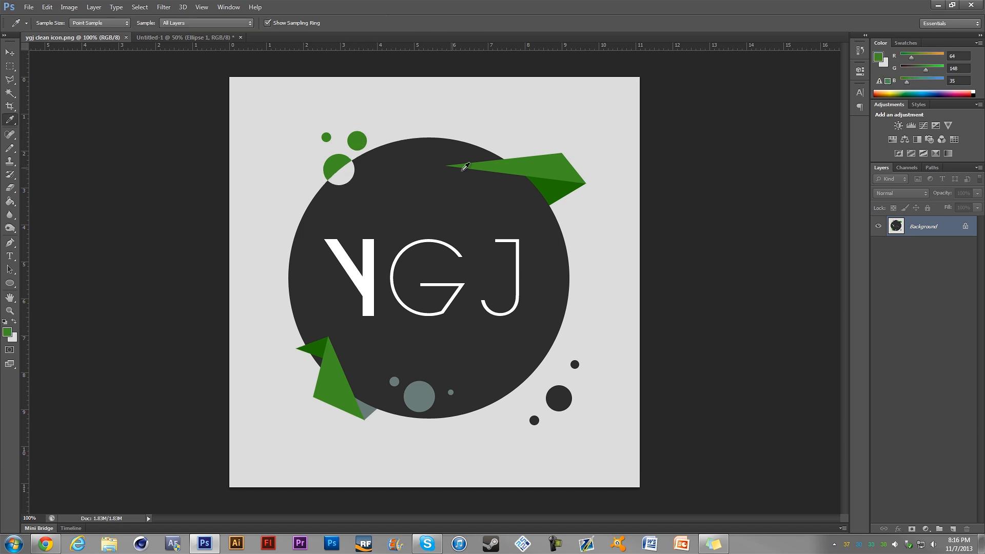
pyautogui.press('x')
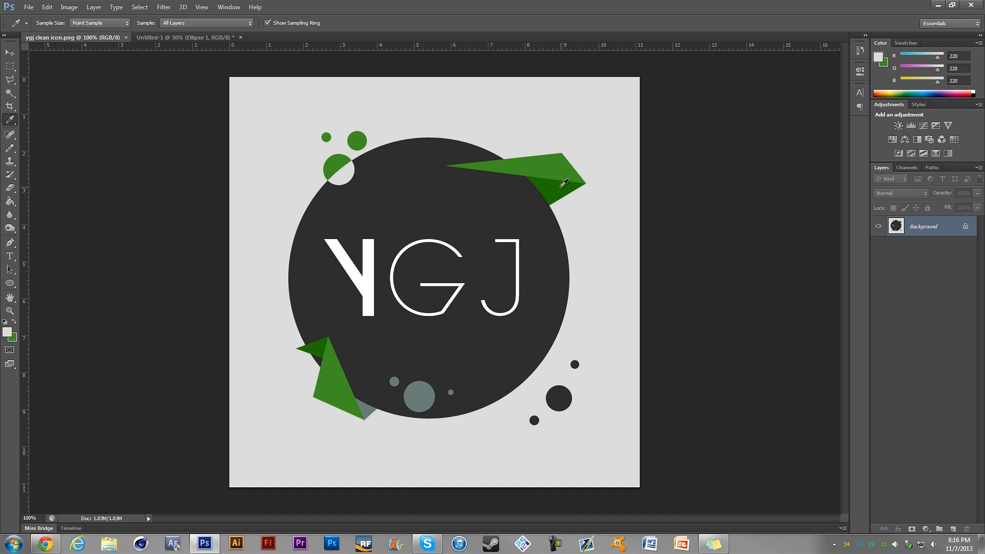
pyautogui.click(564, 183)
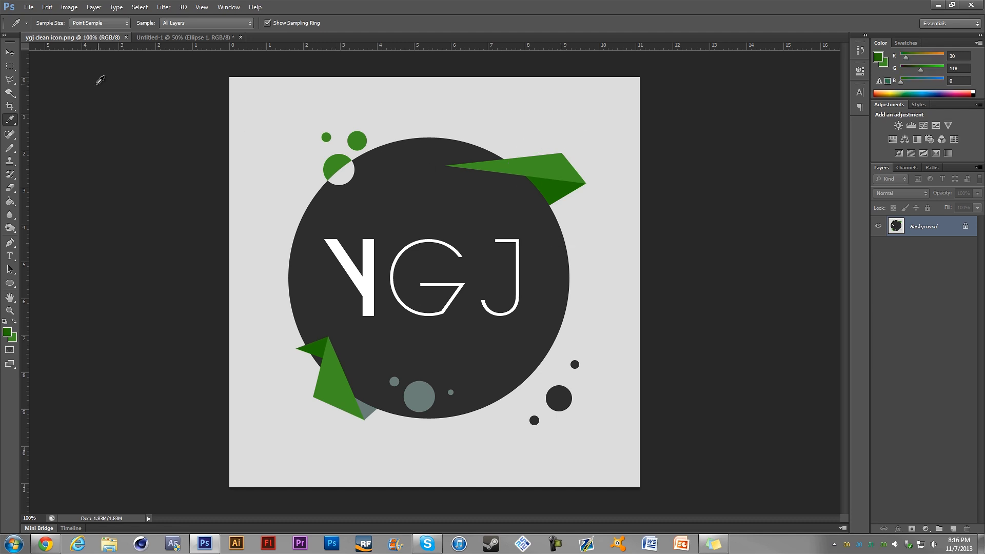
# In the untitled document, draw a bright green circle about 118 px in diameter on a new layer, across the dark circle's upper-left edge.
pyautogui.click(153, 39)
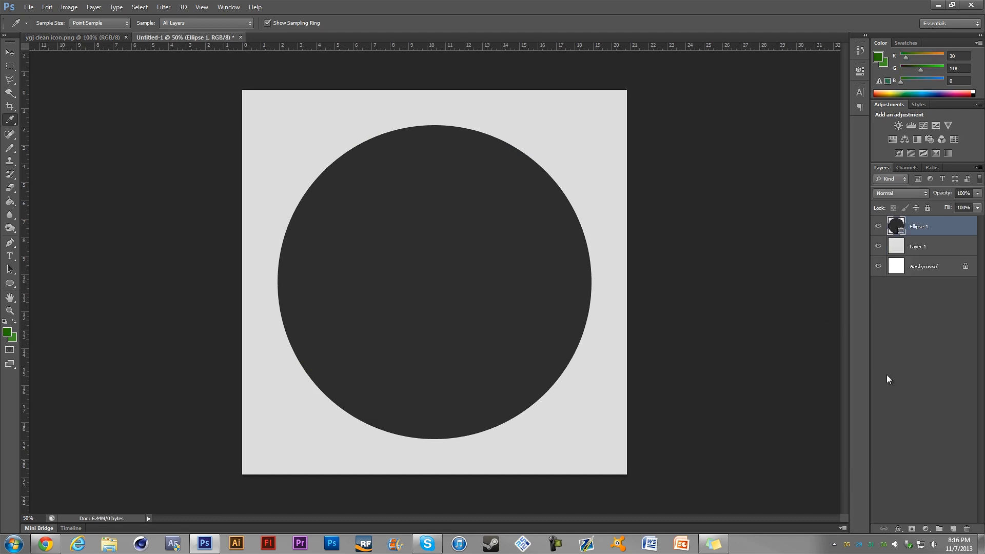
pyautogui.click(952, 529)
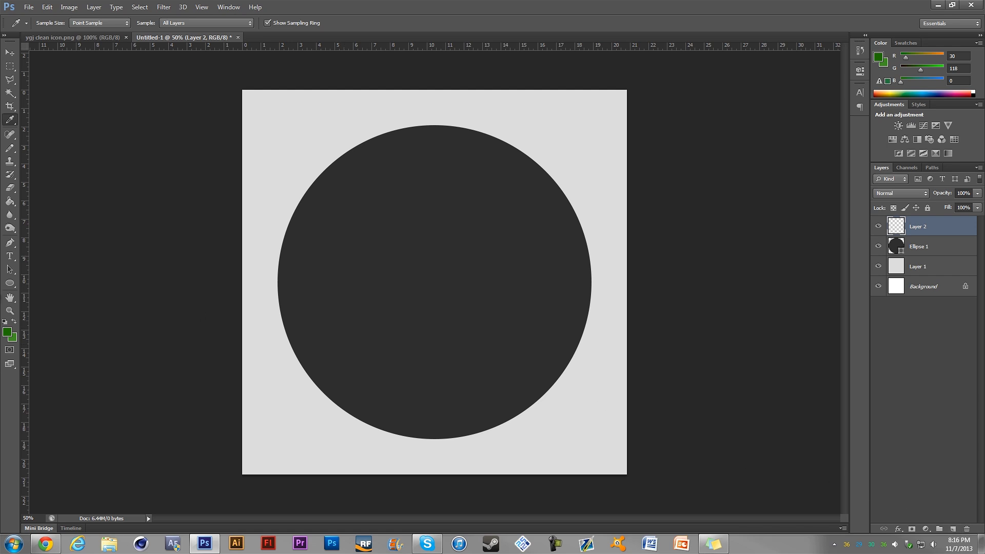
pyautogui.click(13, 284)
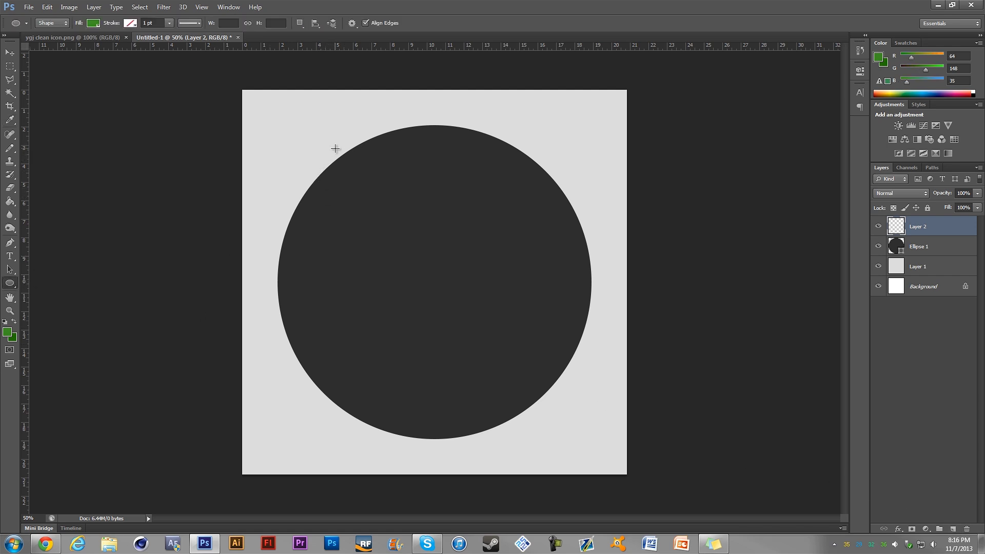
pyautogui.moveTo(322, 150); pyautogui.dragTo(357, 177)
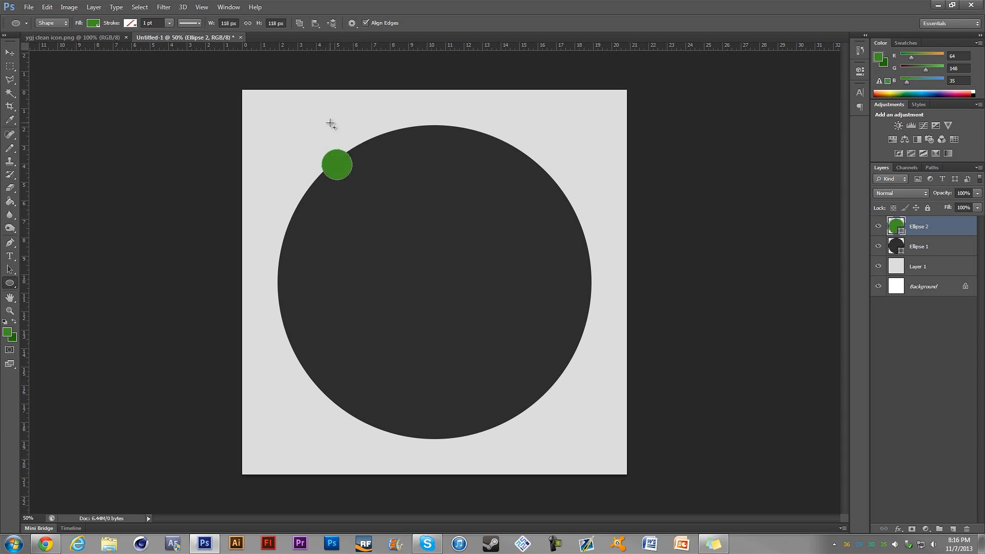
pyautogui.moveTo(338, 125); pyautogui.dragTo(316, 135)
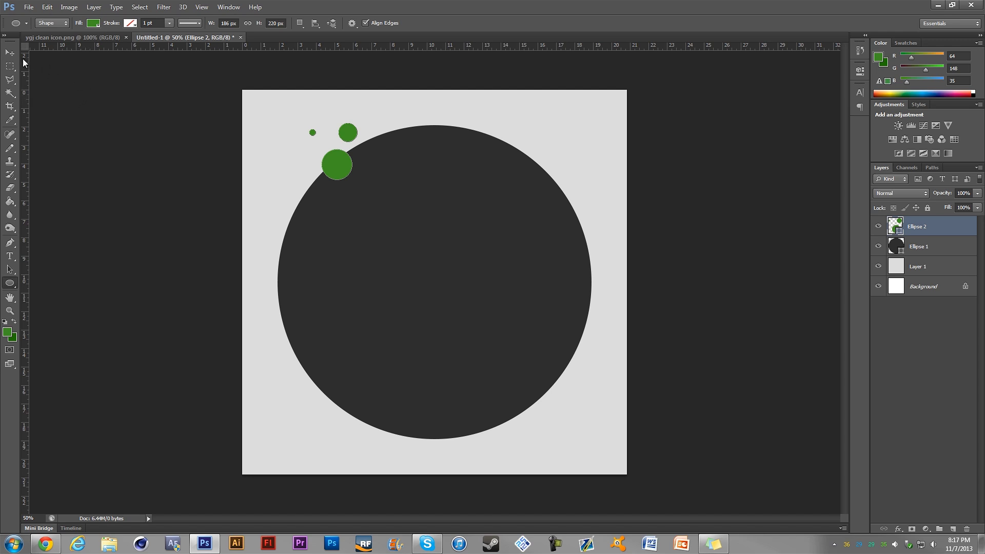
pyautogui.hotkey('ctrl', 'z')
pyautogui.hotkey('ctrl', 'alt', 'z')
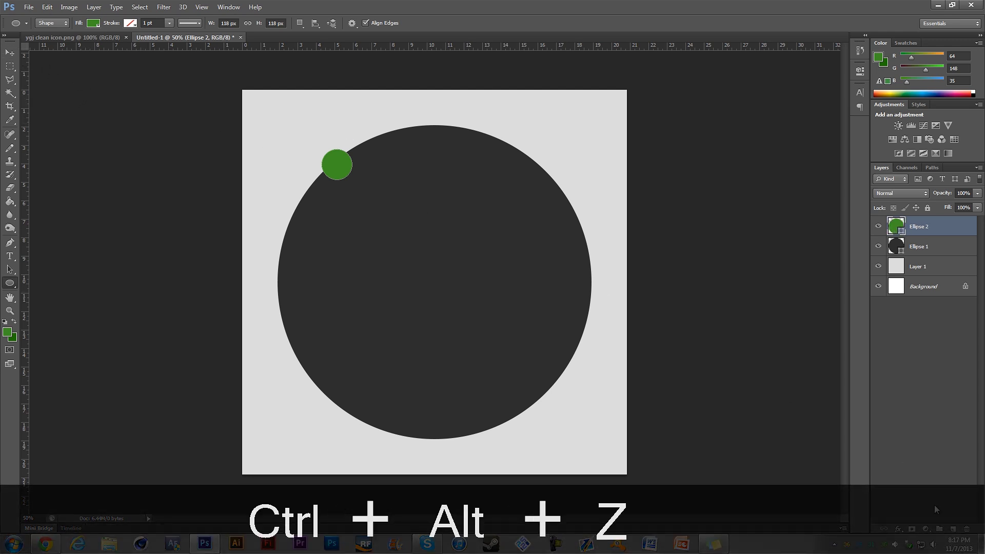
# Draw two smaller green circles above the first one on a new layer, and move the Ellipse 2 circle slightly left.
pyautogui.click(955, 529)
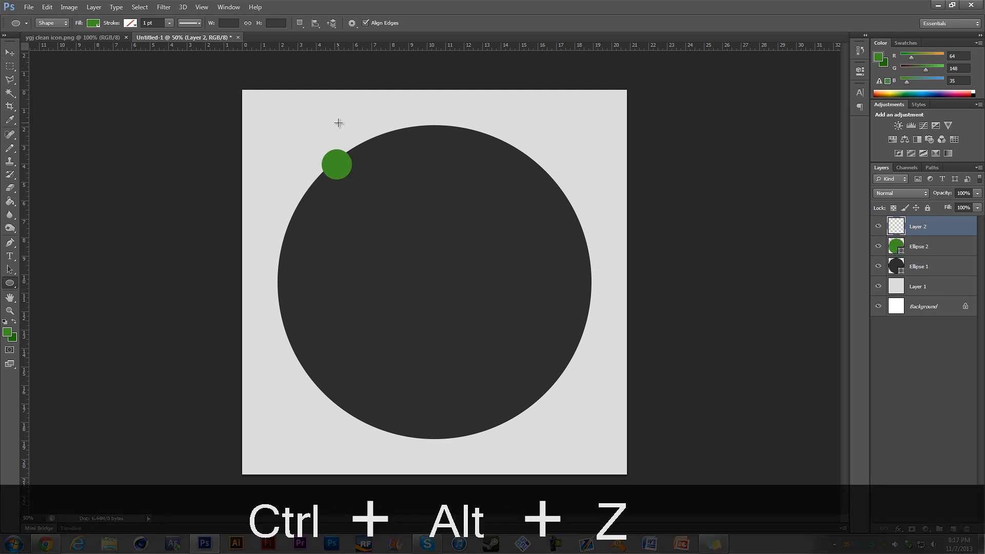
pyautogui.moveTo(334, 120)
pyautogui.mouseDown()
pyautogui.moveTo(353, 139)
pyautogui.moveTo(316, 132)
pyautogui.mouseUp()
pyautogui.click(9, 52)
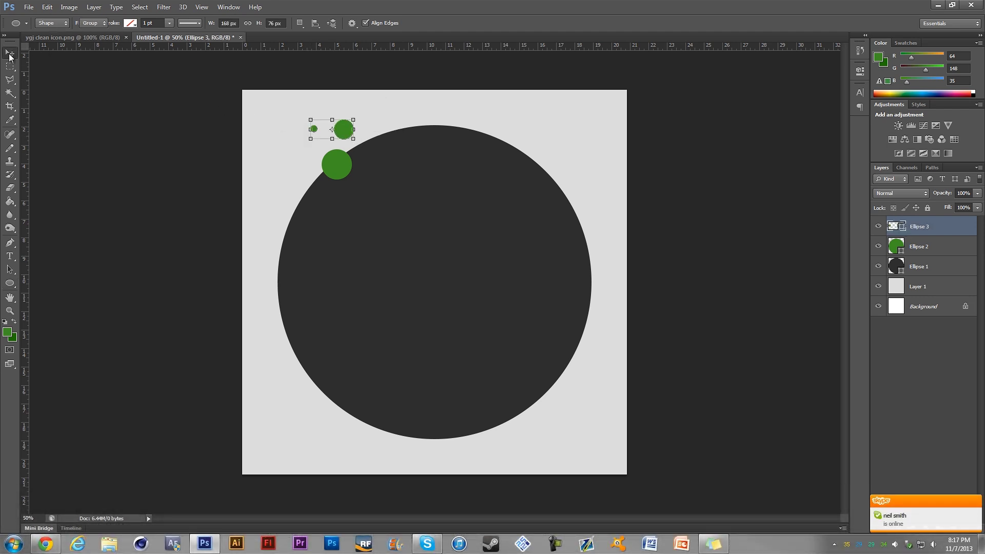
pyautogui.click(947, 251)
pyautogui.moveTo(348, 176); pyautogui.dragTo(342, 175)
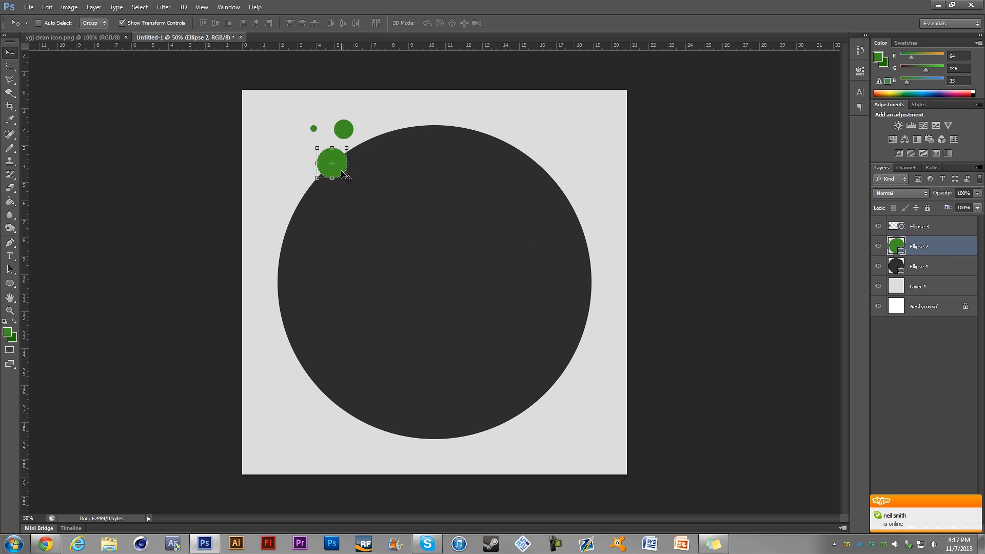
# Duplicate the Ellipse 2 layer as Ellipse 2 copy and rasterize both layers.
pyautogui.rightClick(933, 248)
pyautogui.click(823, 173)
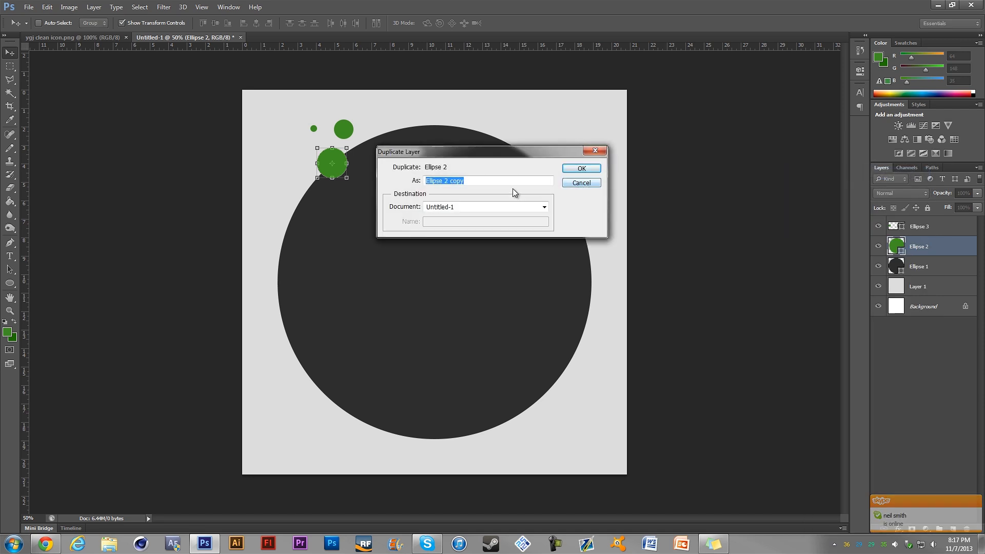
pyautogui.click(580, 168)
pyautogui.rightClick(946, 251)
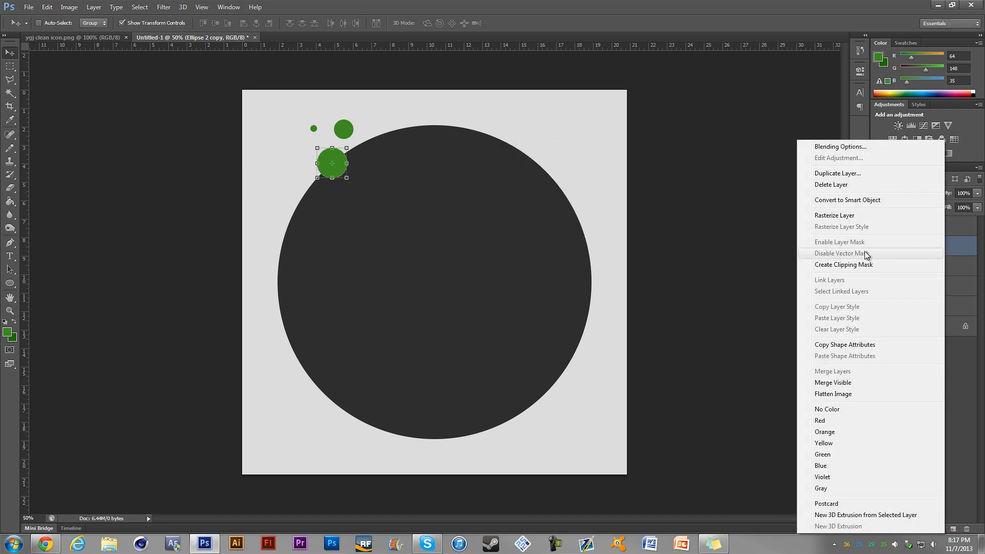
pyautogui.click(837, 215)
pyautogui.rightClick(949, 269)
pyautogui.click(868, 227)
# Rasterize the dark circle's Ellipse 1 layer and duplicate it as Ellipse 1 copy.
pyautogui.click(915, 285)
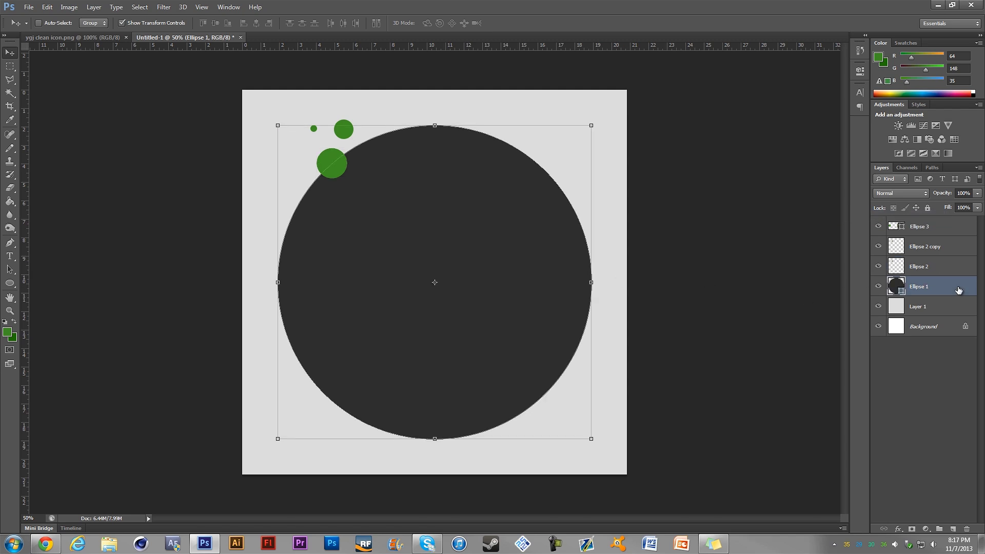
pyautogui.rightClick(940, 289)
pyautogui.click(941, 285)
pyautogui.rightClick(940, 284)
pyautogui.click(832, 173)
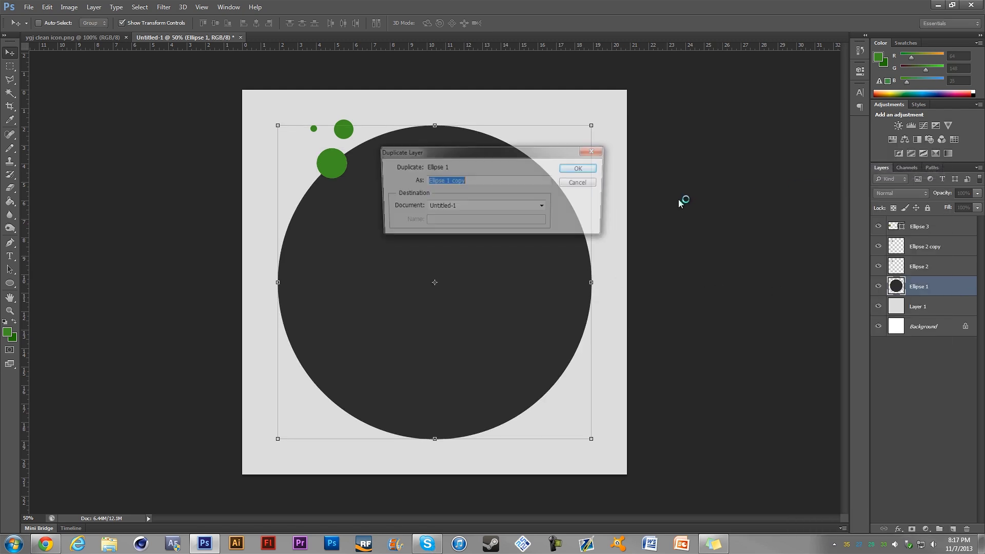
pyautogui.click(570, 171)
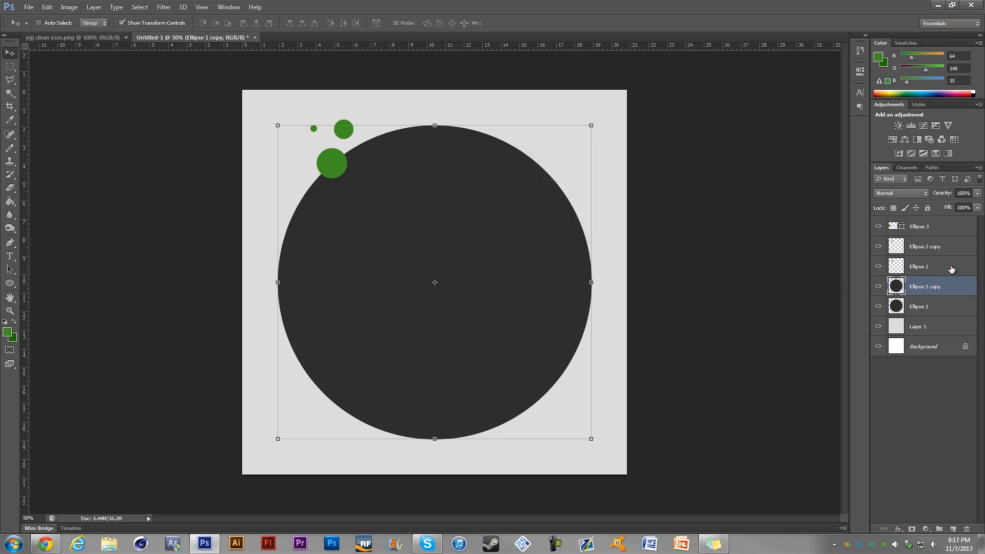
# Delete the part of Ellipse 2 inside the dark circle's outline, hide both dark circle layers and Ellipse 2 copy, and clear the selection.
pyautogui.keyDown('ctrl'); pyautogui.click(901, 288); pyautogui.keyUp('ctrl')
pyautogui.click(951, 266)
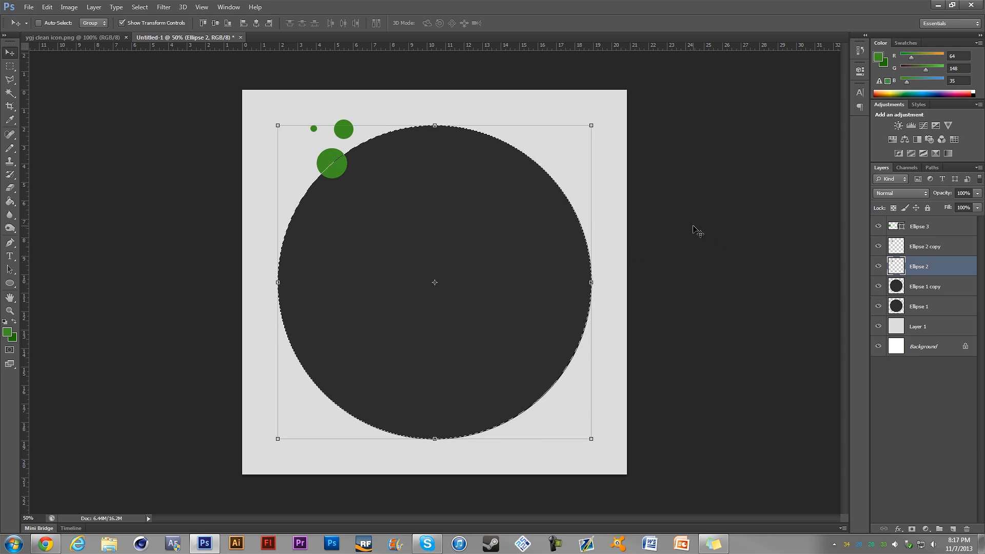
pyautogui.click(877, 285)
pyautogui.click(878, 305)
pyautogui.click(878, 246)
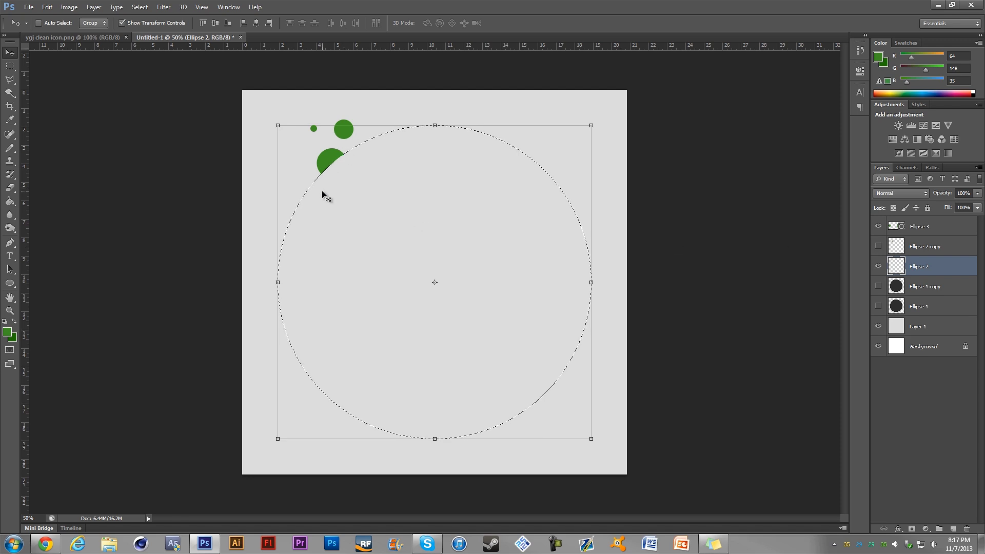
pyautogui.click(10, 66)
pyautogui.hotkey('ctrl', 'd')
# Cut the full outline of Ellipse 2 copy out of the Ellipse 1 copy layer, with both small circle layers hidden, and clear the selection.
pyautogui.click(877, 266)
pyautogui.click(877, 247)
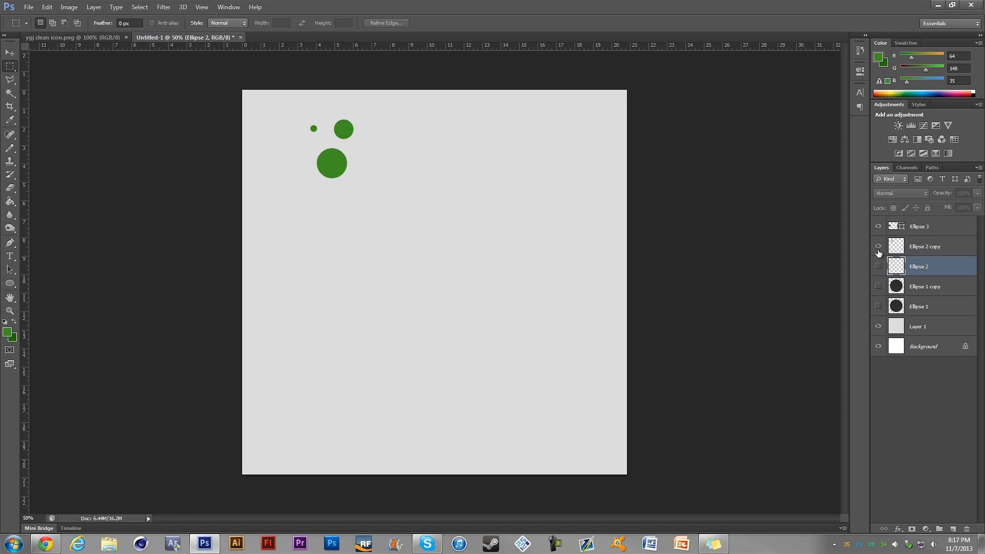
pyautogui.click(943, 250)
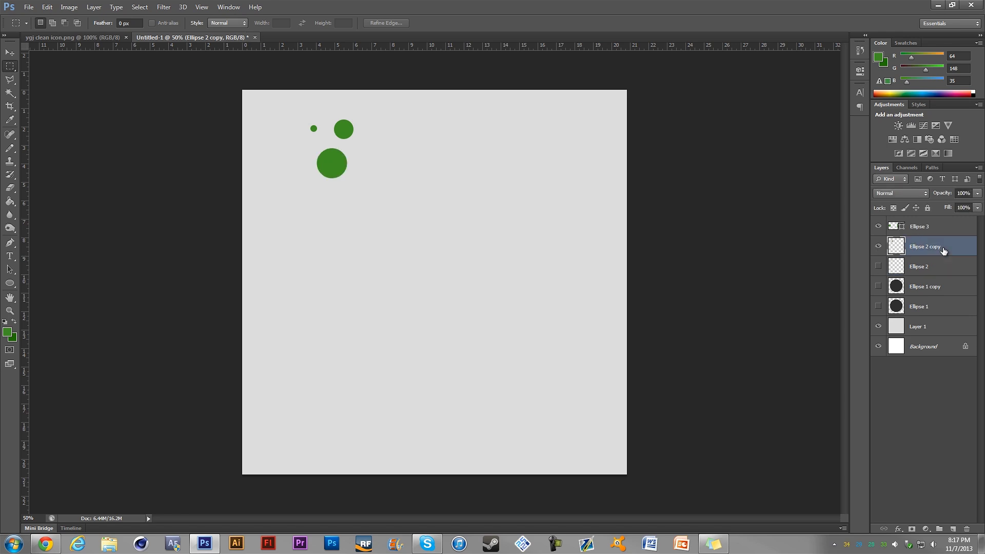
pyautogui.keyDown('ctrl'); pyautogui.click(897, 247); pyautogui.keyUp('ctrl')
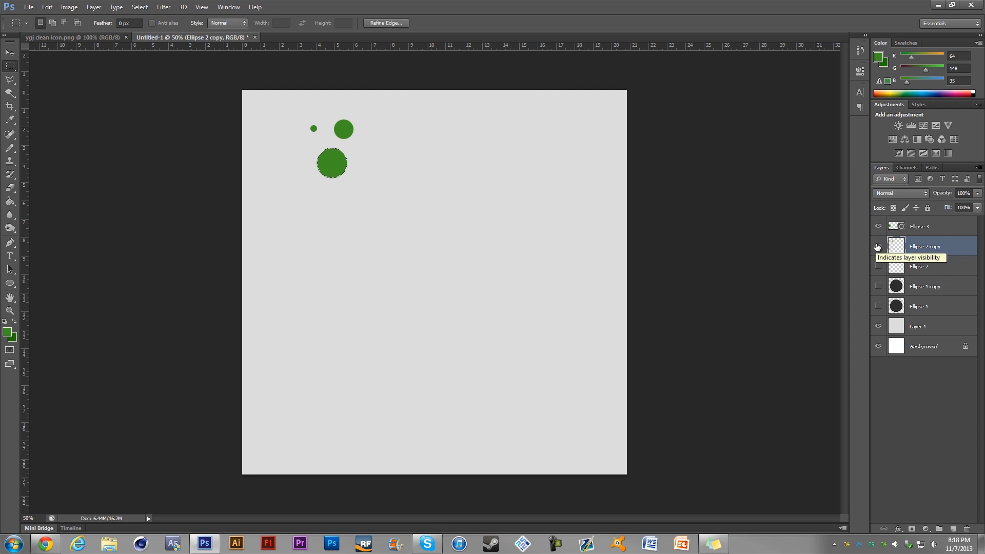
pyautogui.click(877, 246)
pyautogui.click(877, 286)
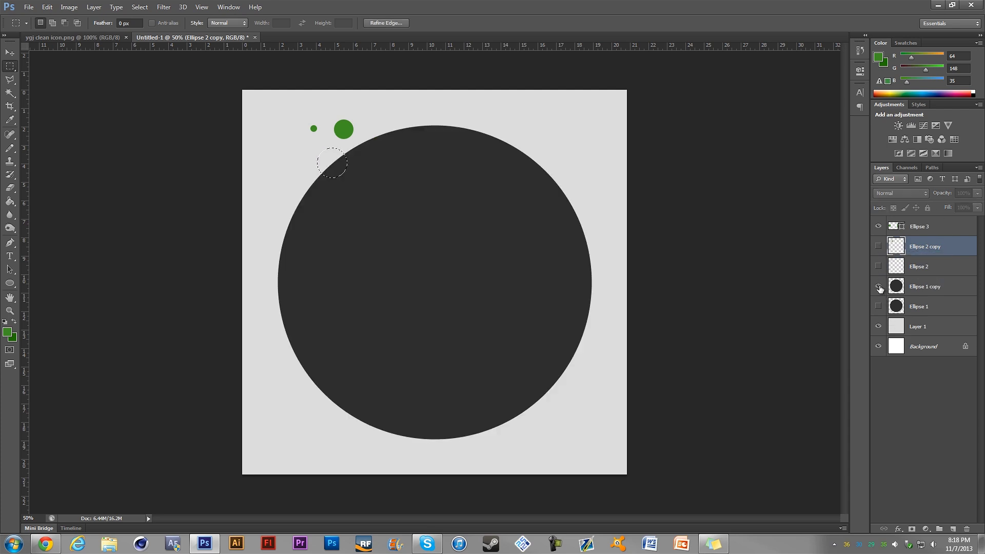
pyautogui.click(937, 291)
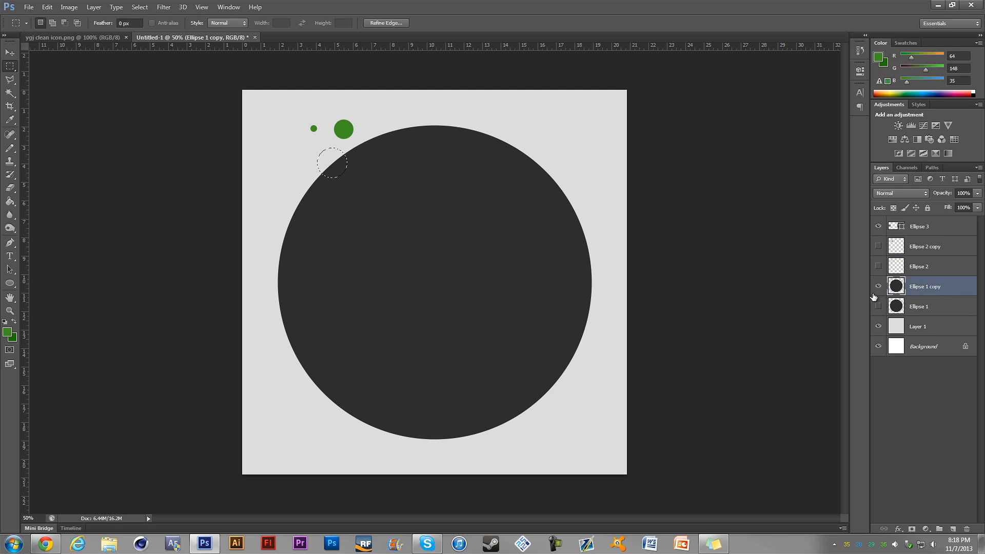
pyautogui.press('Delete')
pyautogui.click(152, 146)
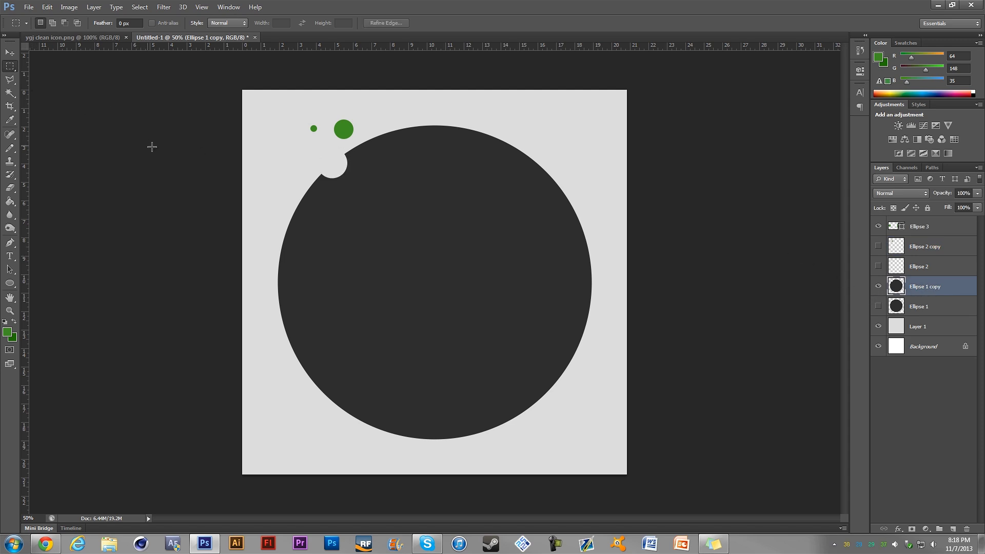
# Delete the Ellipse 1 and Ellipse 2 copy layers, show the trimmed Ellipse 2 layer, and deselect all layers.
pyautogui.click(931, 306)
pyautogui.press('Delete')
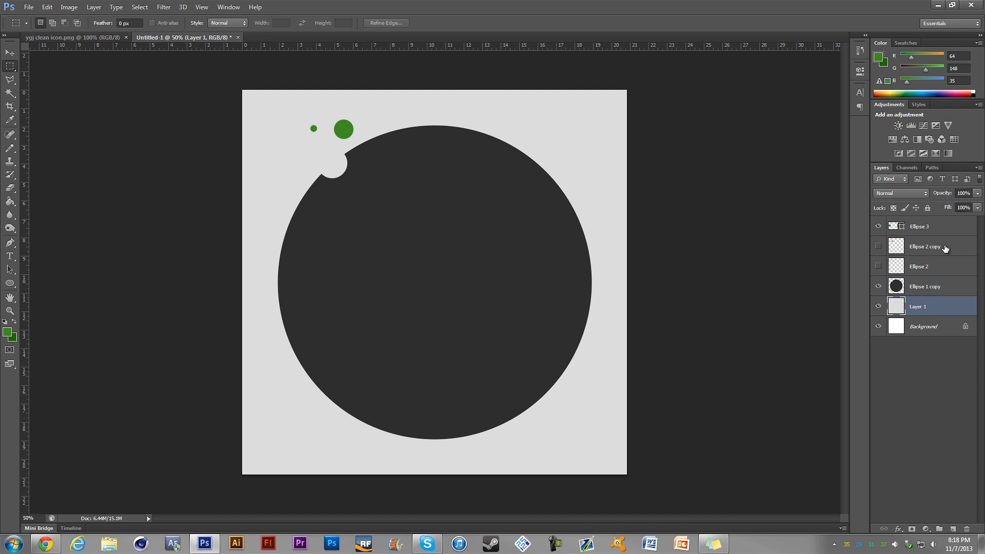
pyautogui.click(945, 248)
pyautogui.press('Delete')
pyautogui.click(878, 247)
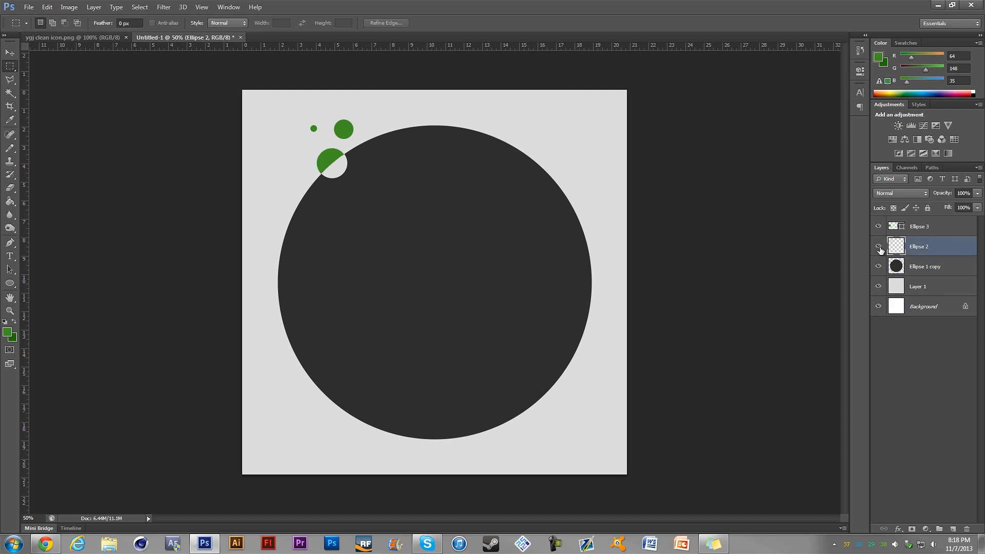
pyautogui.press('v')
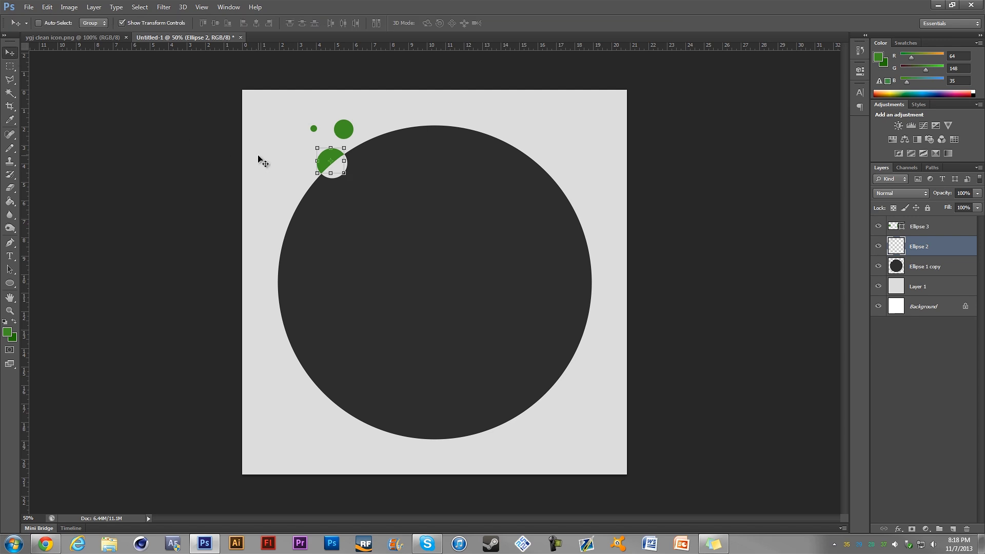
pyautogui.click(938, 366)
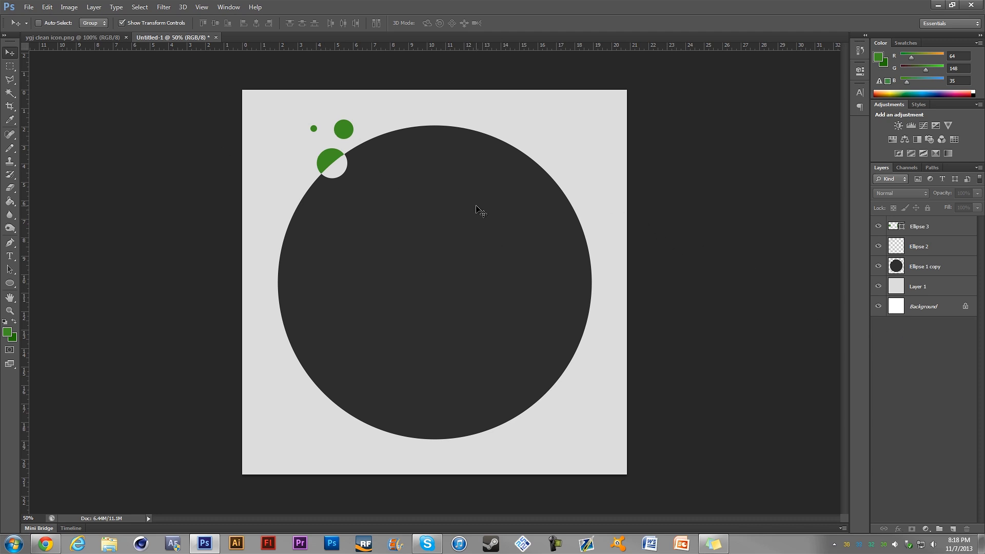
# Sample the finished icon's dark gray (45, 45, 45) as the background colour and its gray-green (107, 126, 119) as the foreground colour.
pyautogui.click(93, 41)
pyautogui.press('i')
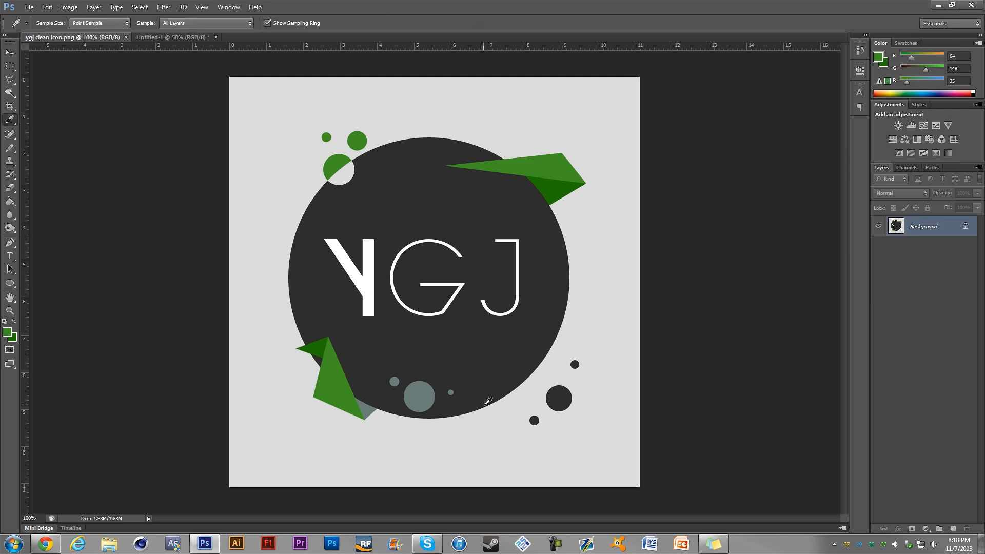
pyautogui.click(487, 350)
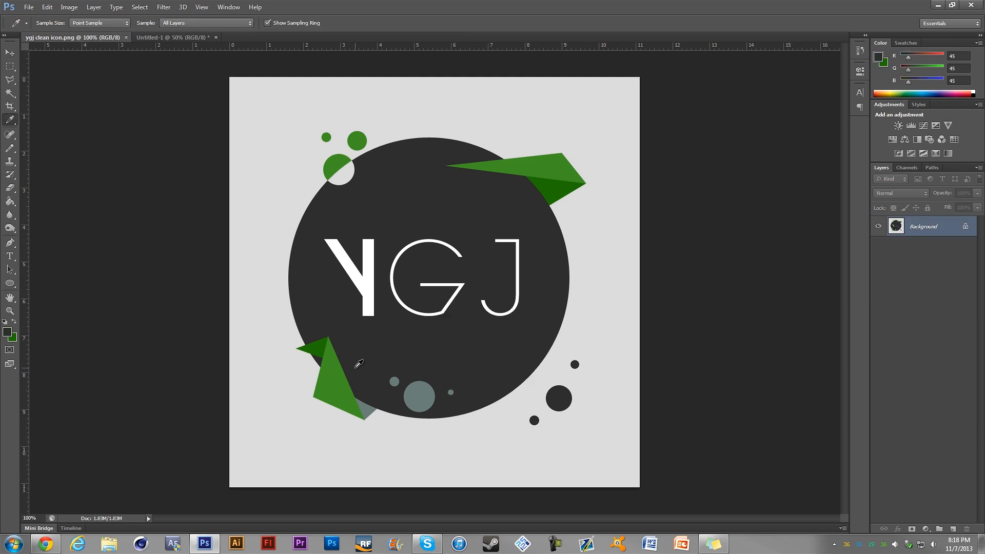
pyautogui.click(424, 394)
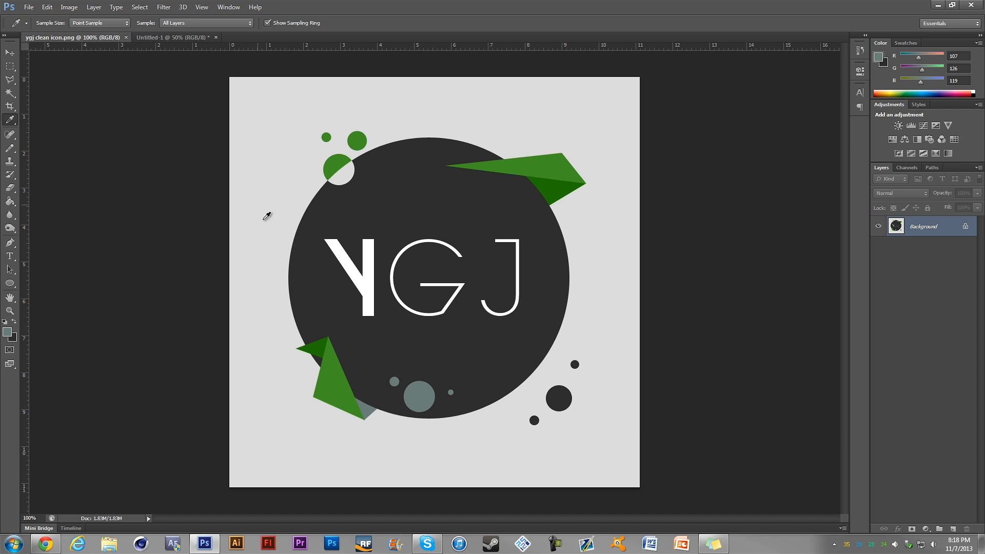
# In the untitled document, draw a gray-green circle about 112 px in diameter near the dark circle's lower edge, and two smaller ones beside it, on new layers.
pyautogui.click(155, 38)
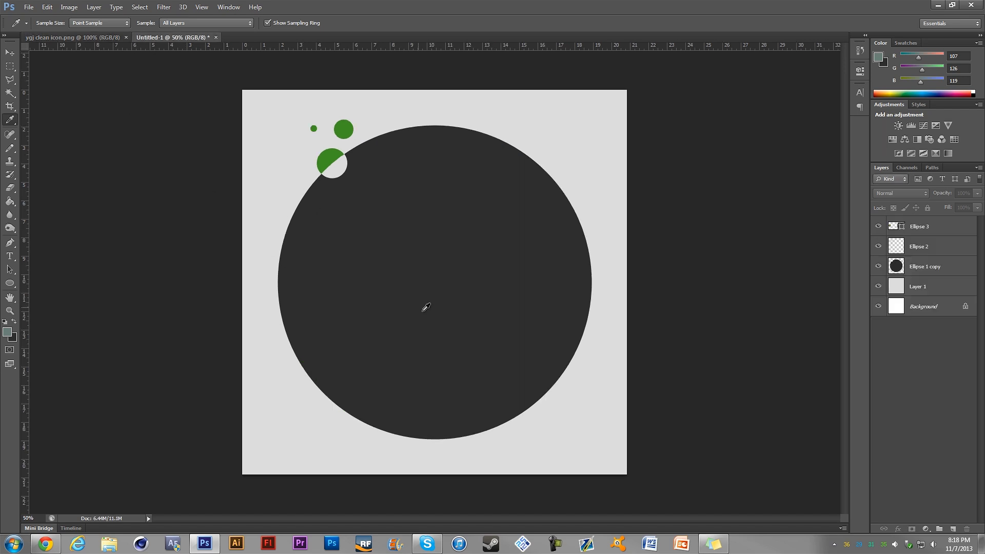
pyautogui.click(952, 229)
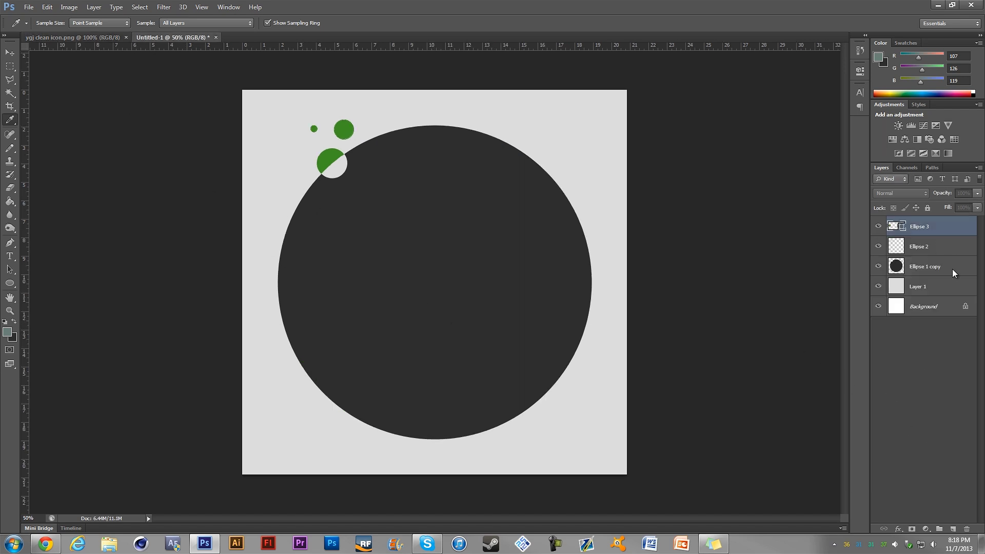
pyautogui.click(953, 529)
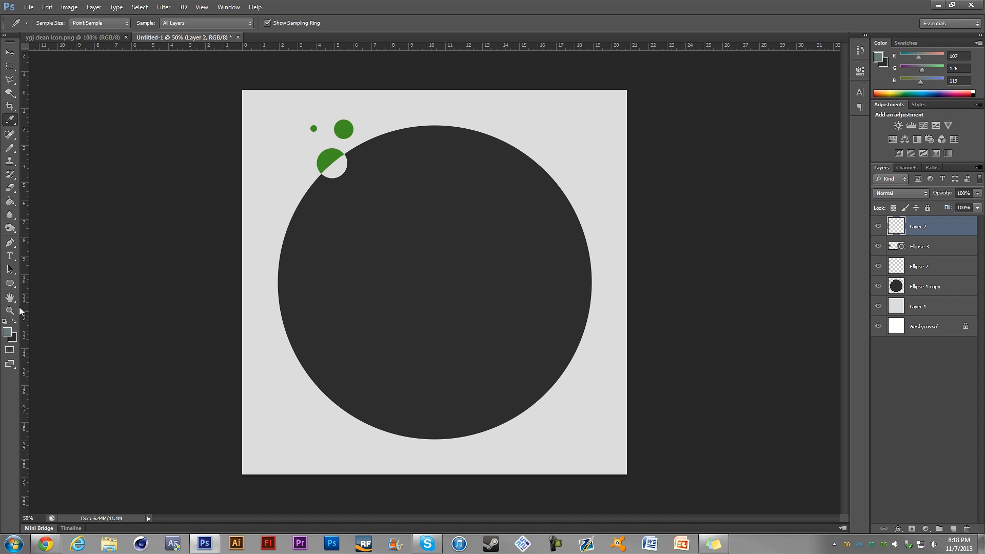
pyautogui.click(16, 284)
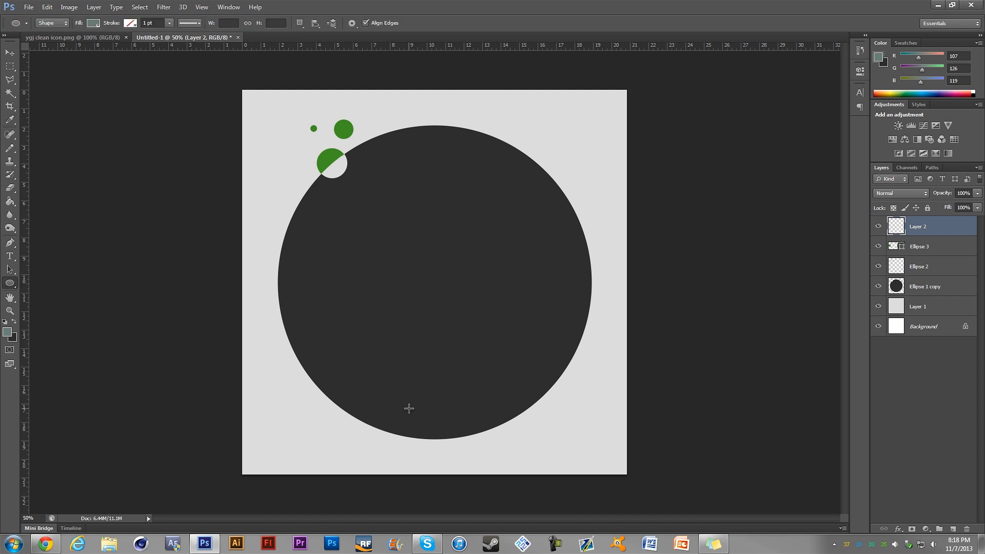
pyautogui.moveTo(398, 401); pyautogui.dragTo(460, 430)
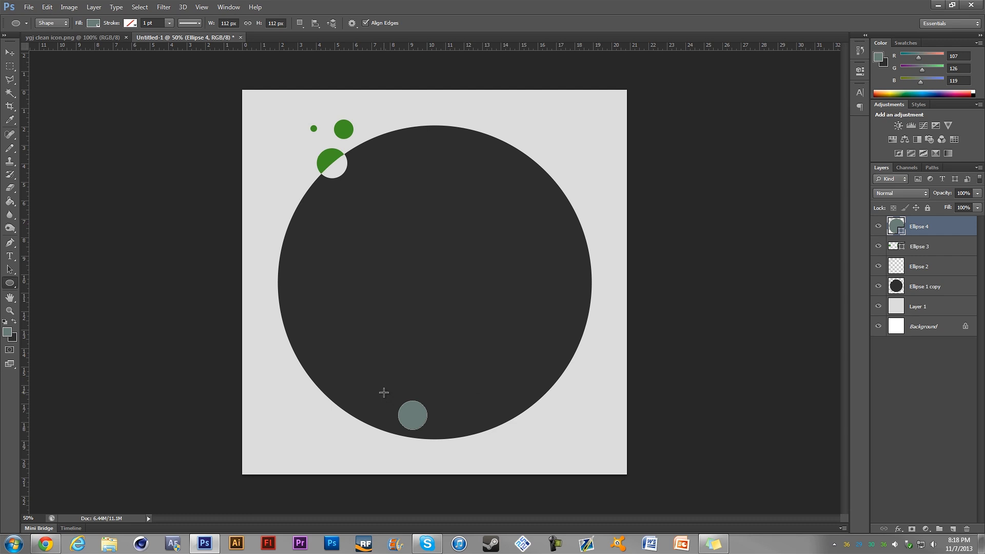
pyautogui.moveTo(384, 391); pyautogui.dragTo(445, 416)
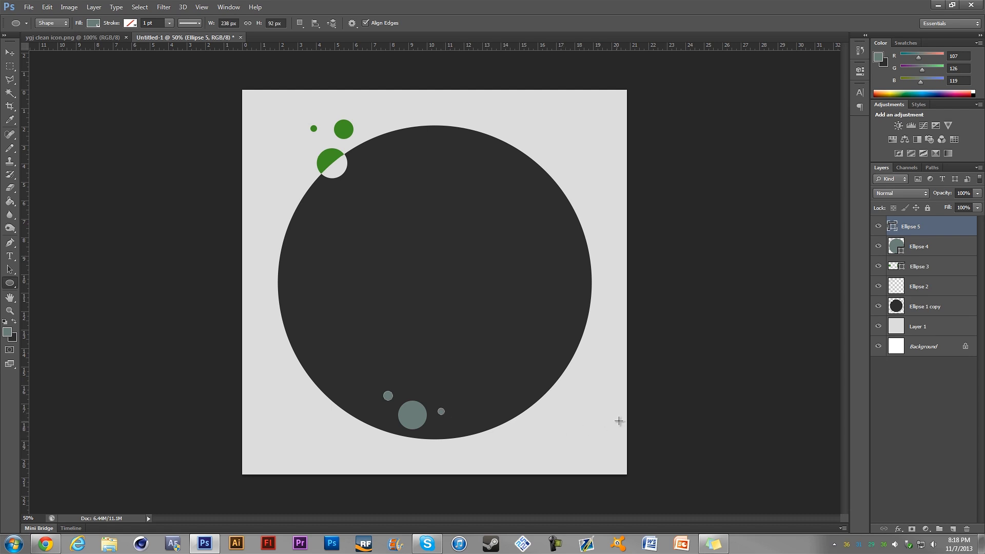
# Draw one larger and two small dark gray circles on a new layer, outside the dark circle near the canvas's lower-right corner.
pyautogui.press('x')
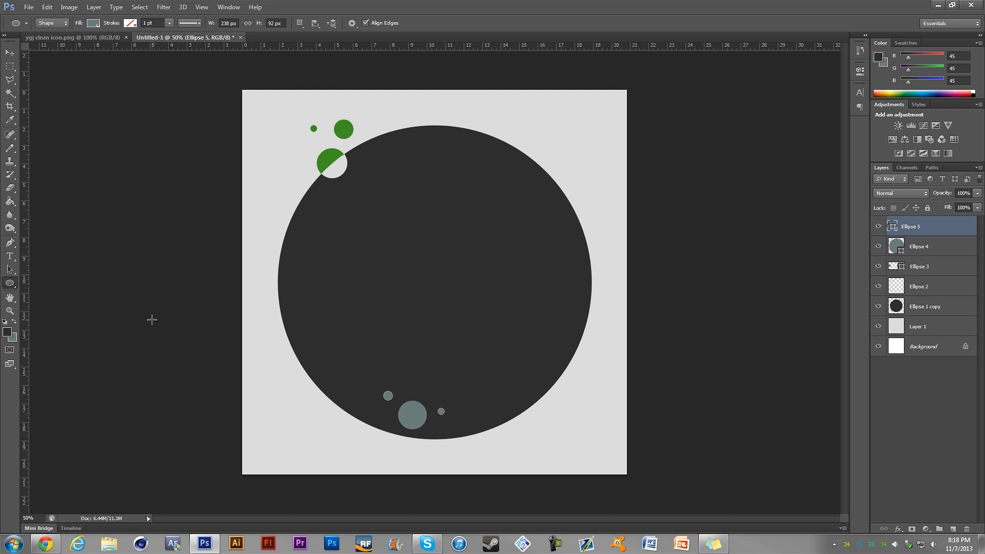
pyautogui.click(952, 527)
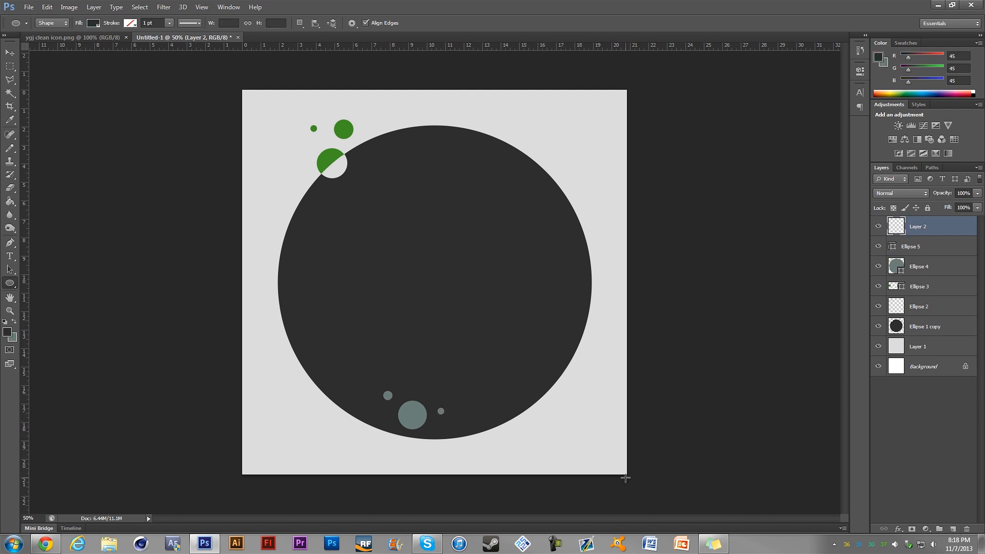
pyautogui.moveTo(565, 395)
pyautogui.mouseDown()
pyautogui.moveTo(597, 427)
pyautogui.moveTo(556, 440)
pyautogui.mouseUp()
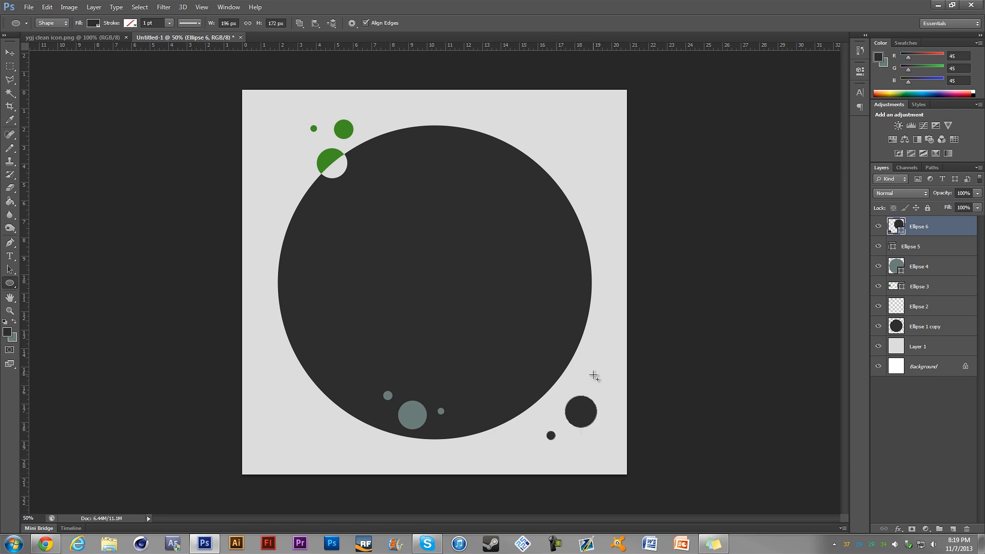
pyautogui.moveTo(591, 372); pyautogui.dragTo(598, 380)
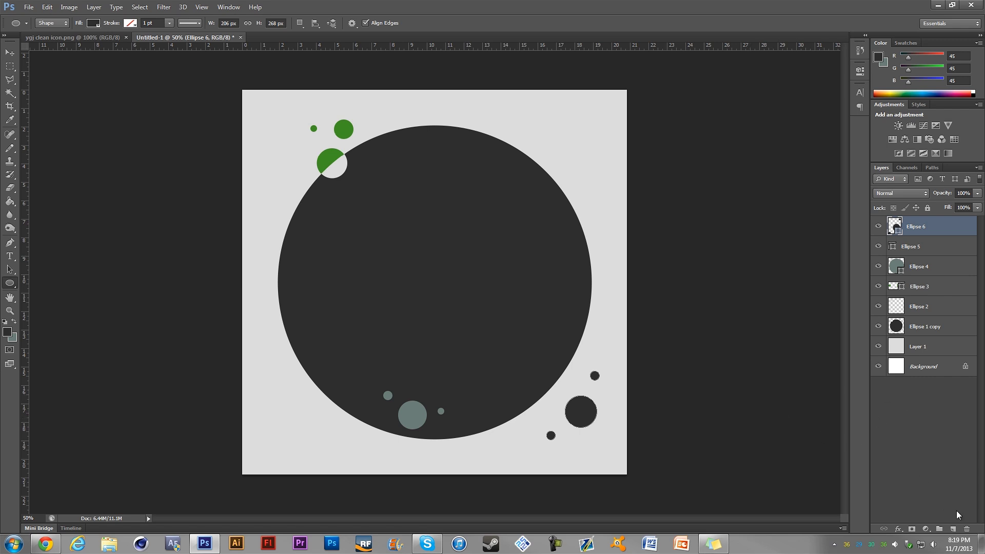
# Check the finished icon's lettering, and add the text YGJ in a wide text box across the dark circle in the untitled document.
pyautogui.press('t')
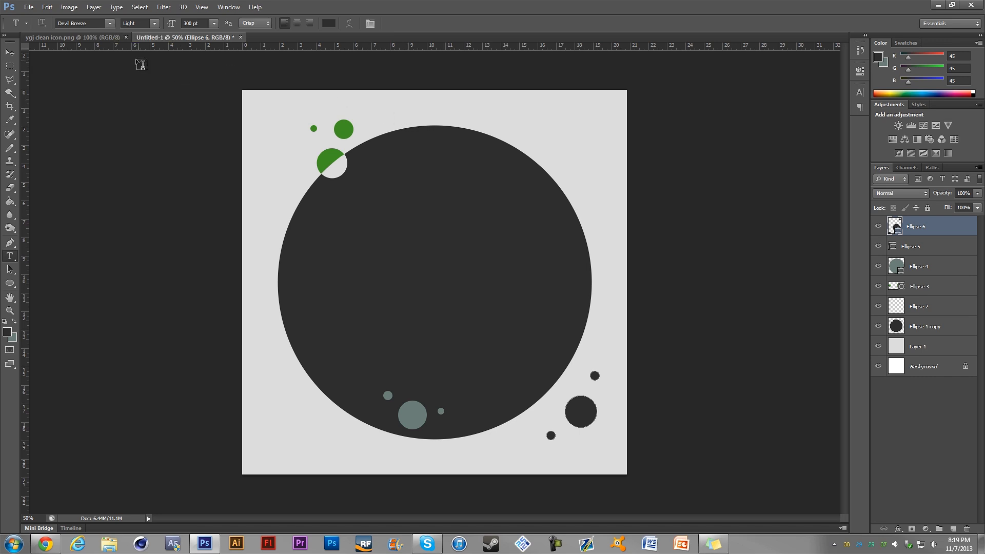
pyautogui.click(79, 38)
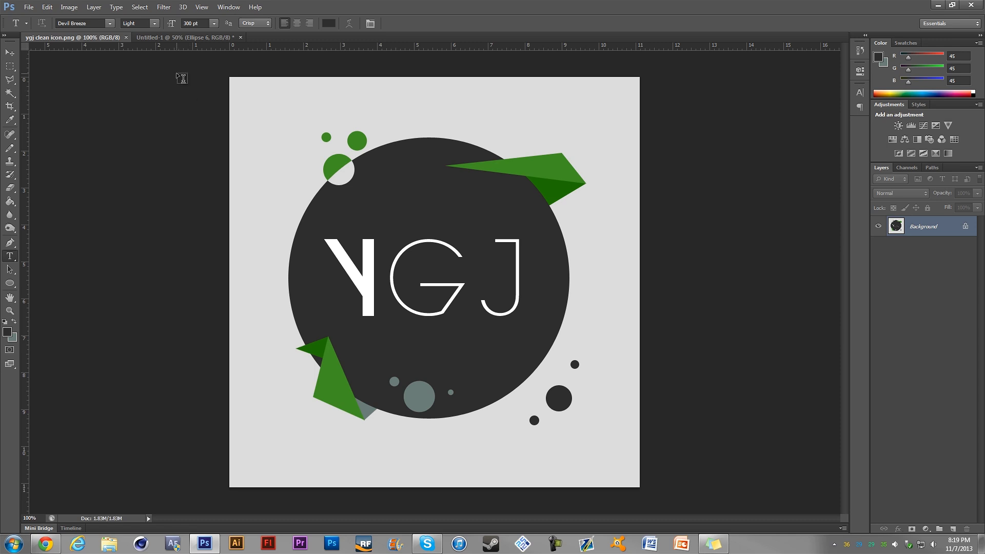
pyautogui.click(176, 38)
pyautogui.moveTo(282, 187); pyautogui.dragTo(607, 376)
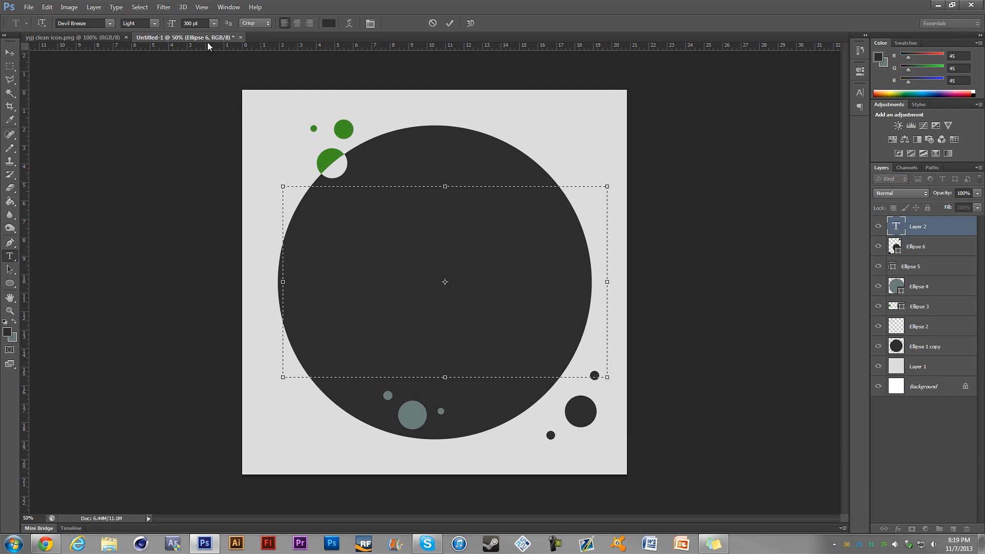
pyautogui.write('YGJ')
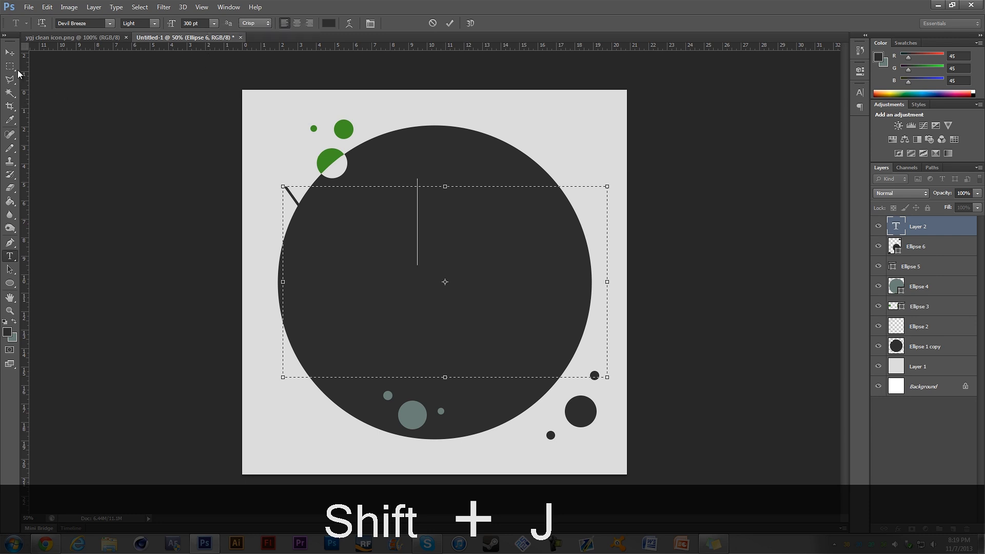
# Sample the white of the finished icon's lettering (255, 255, 255) as the foreground colour and return to the untitled document.
pyautogui.moveTo(425, 223); pyautogui.dragTo(240, 218)
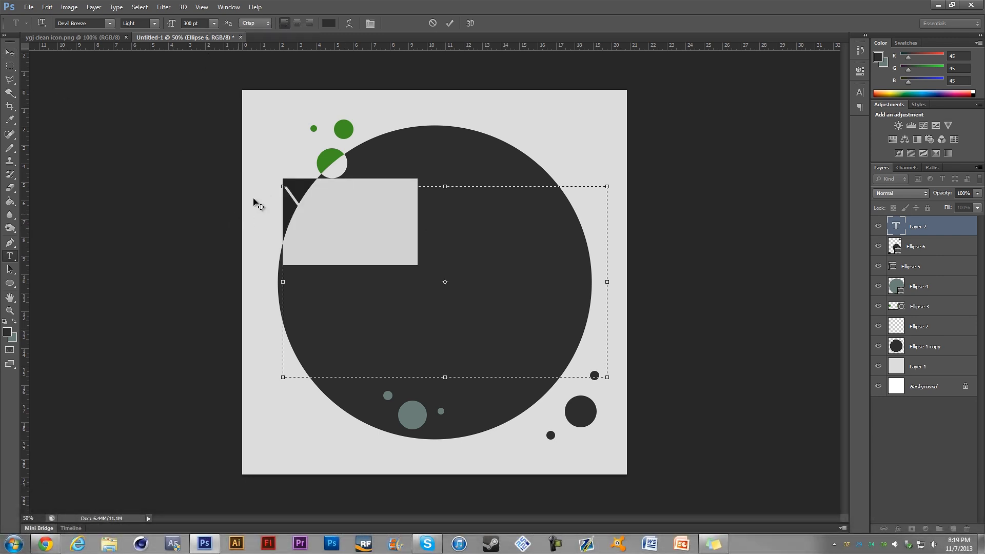
pyautogui.click(105, 37)
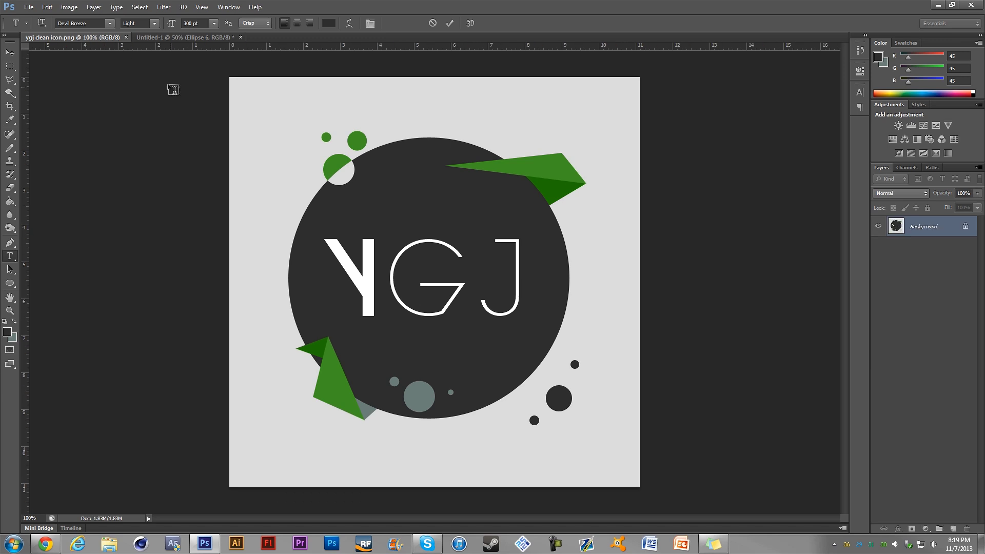
pyautogui.press('i')
pyautogui.click(374, 265)
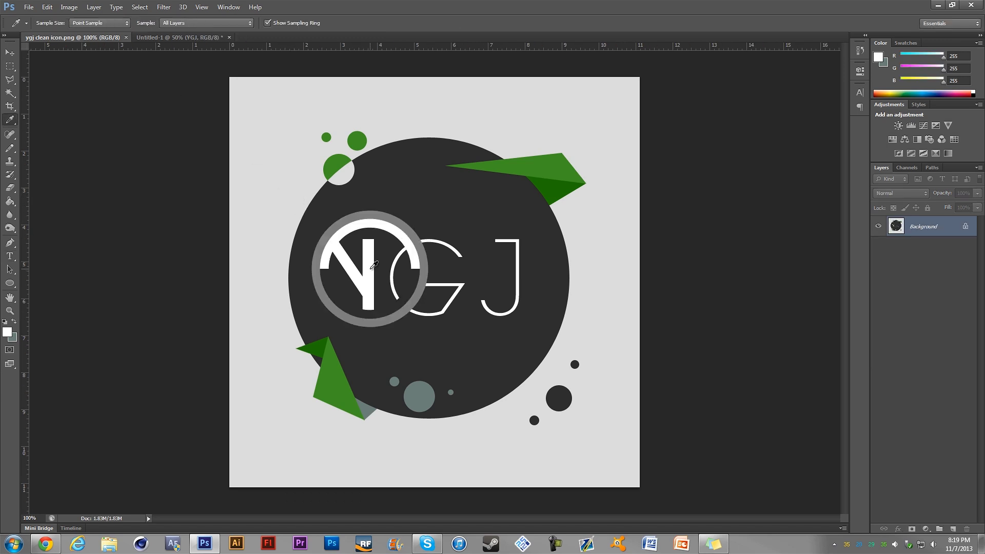
pyautogui.click(10, 333)
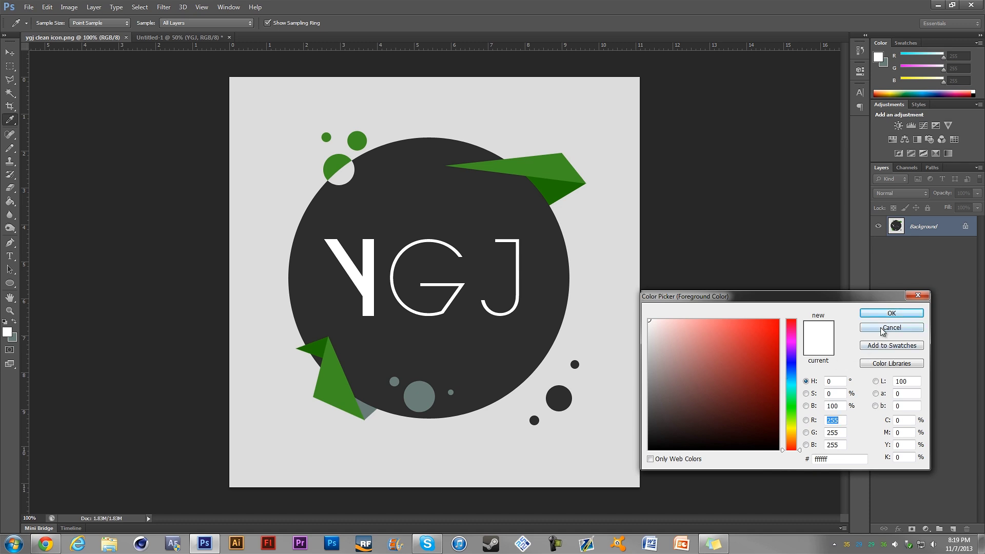
pyautogui.click(890, 313)
pyautogui.click(177, 39)
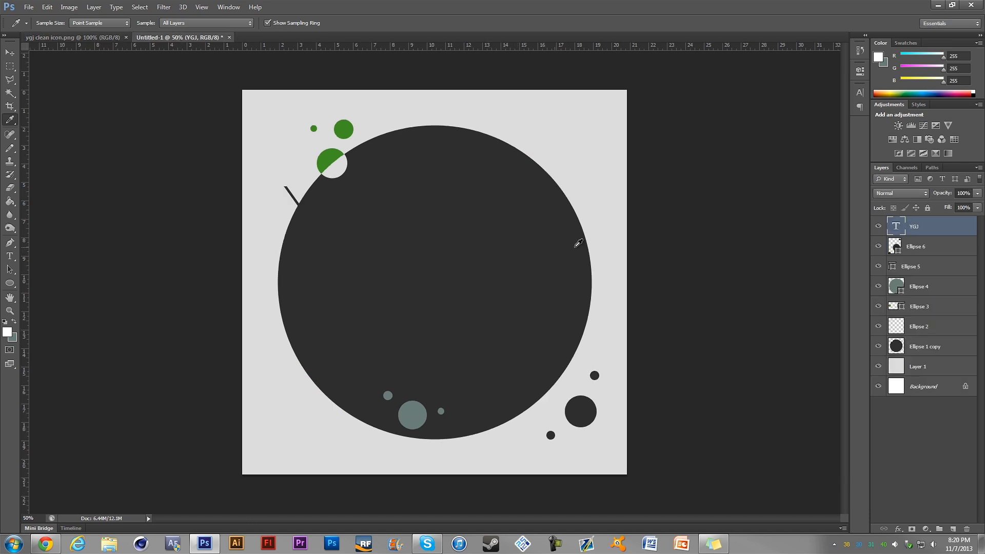
# Recolour the whole YGJ text white (ffffff).
pyautogui.press('t')
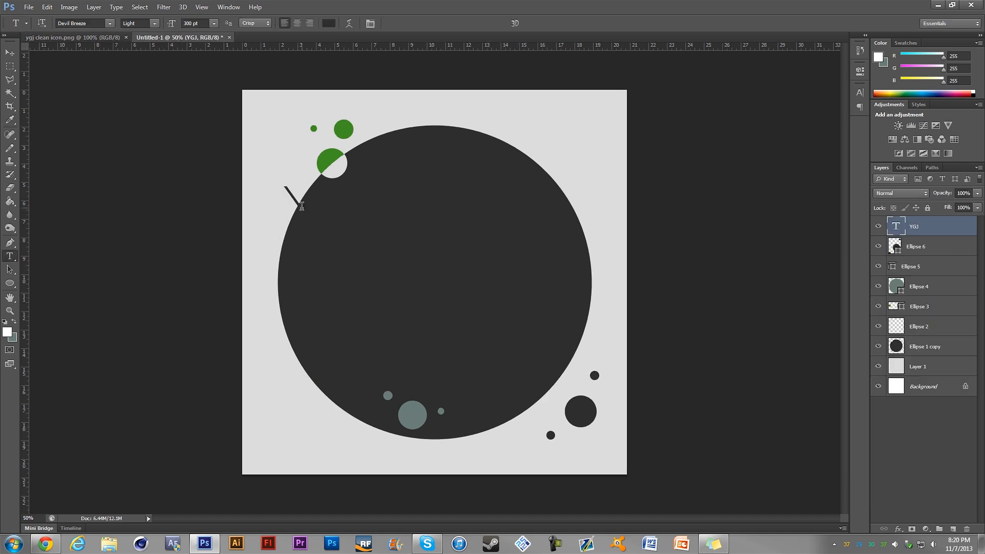
pyautogui.moveTo(292, 199); pyautogui.dragTo(424, 205)
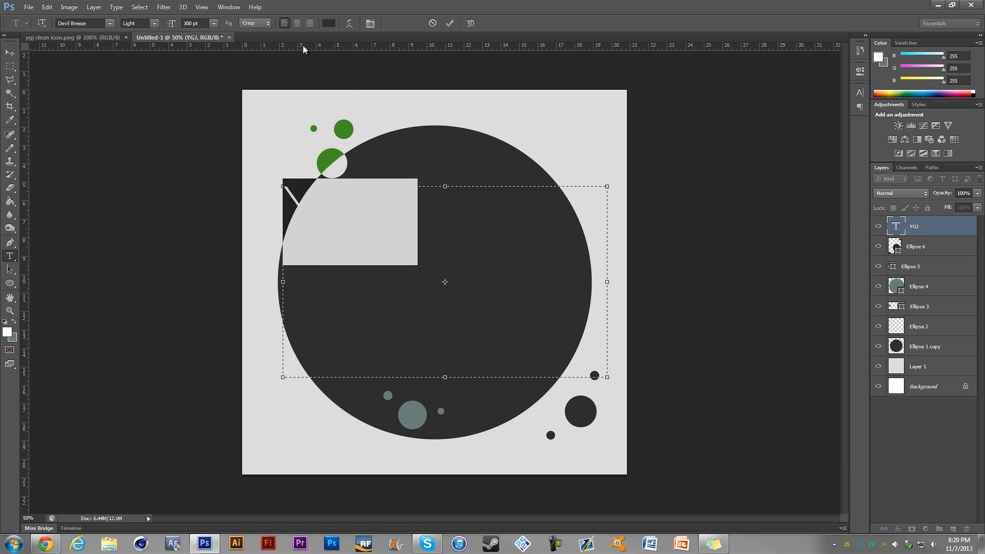
pyautogui.click(329, 23)
pyautogui.click(649, 321)
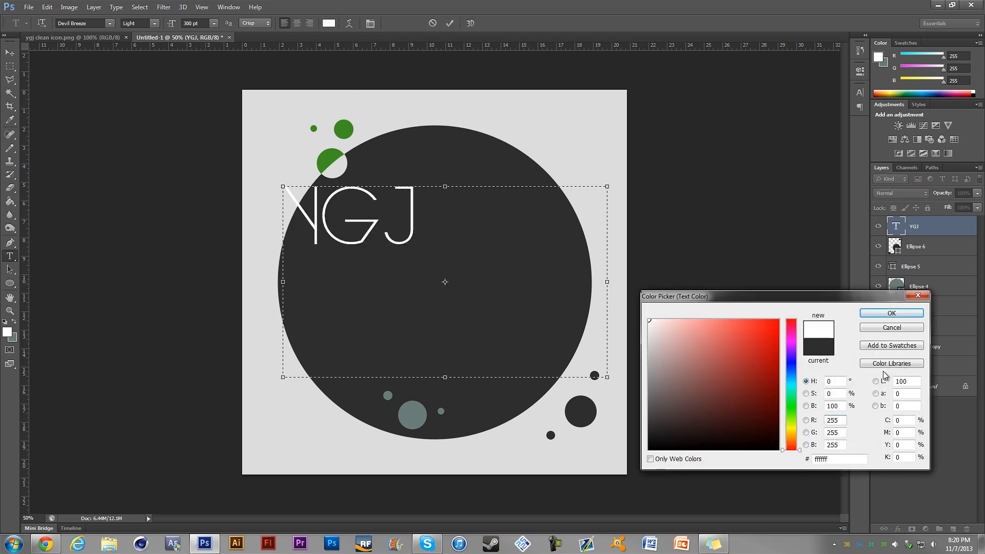
pyautogui.click(906, 319)
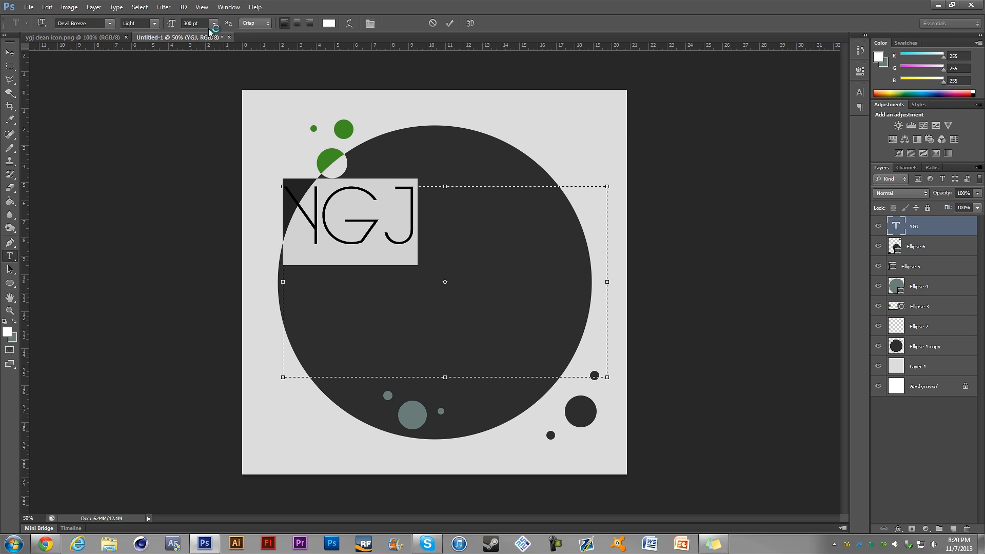
# Set the YGJ text size to 450 pt and move the text to the middle of the dark circle.
pyautogui.moveTo(188, 24); pyautogui.dragTo(179, 27)
pyautogui.write('45')
pyautogui.press('Return')
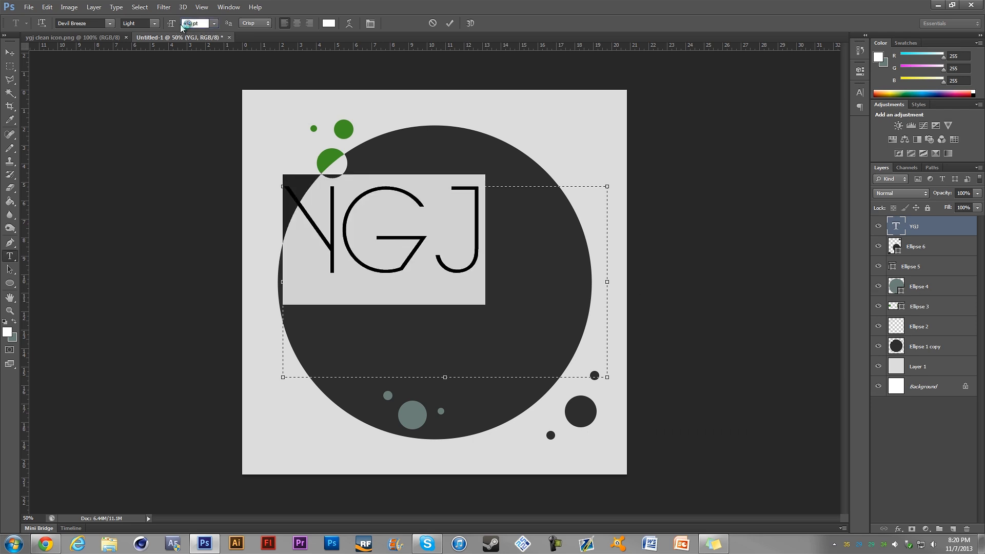
pyautogui.click(10, 52)
pyautogui.moveTo(387, 237); pyautogui.dragTo(435, 289)
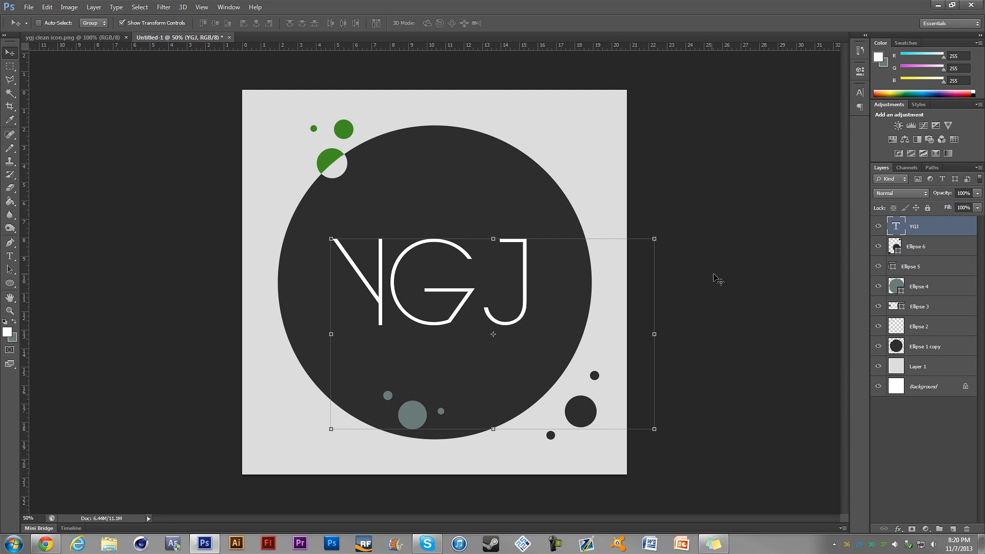
# Try to centre the YGJ text by aligning its vertical and horizontal centers to a selection of Layer 1's outline.
pyautogui.keyDown('ctrl'); pyautogui.click(893, 366); pyautogui.keyUp('ctrl')
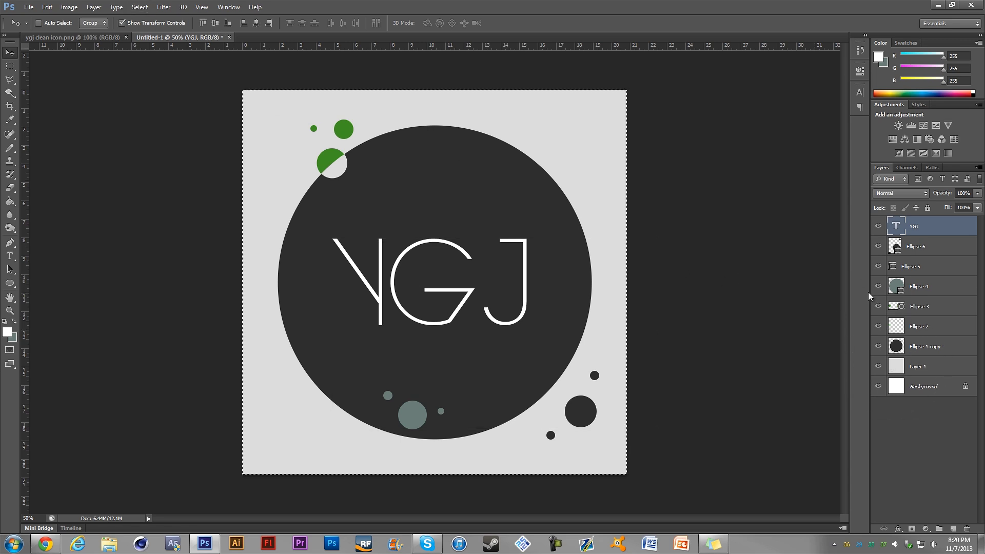
pyautogui.click(94, 7)
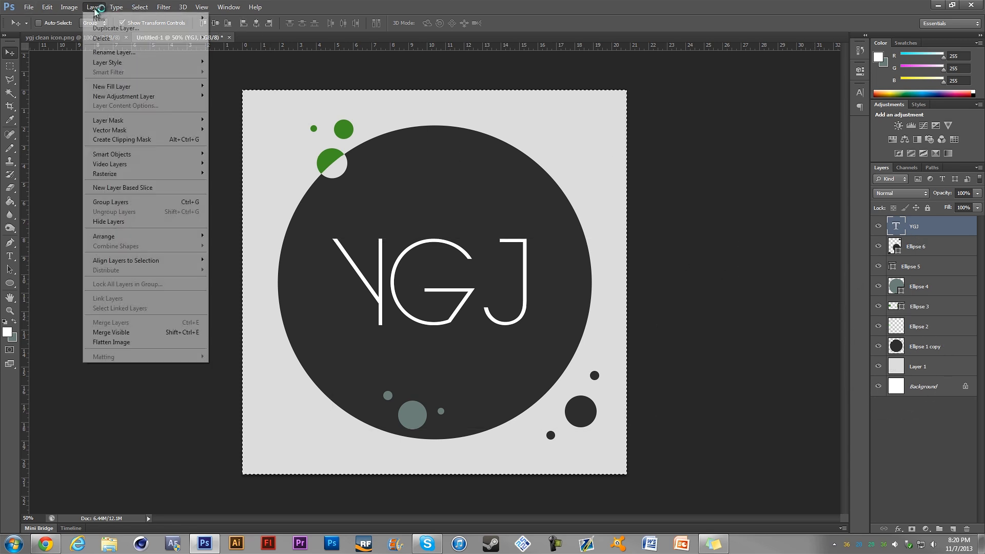
pyautogui.moveTo(149, 260)
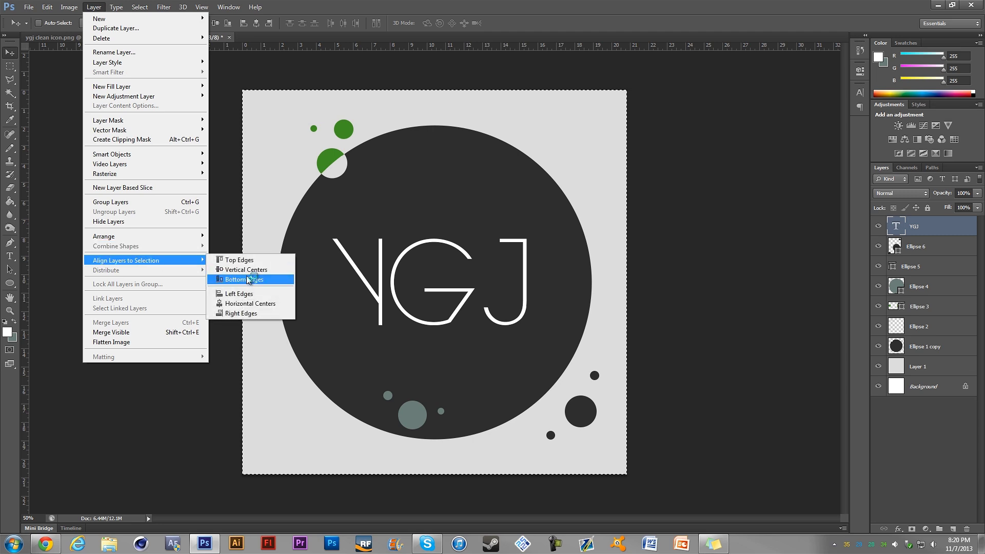
pyautogui.click(241, 270)
pyautogui.click(92, 9)
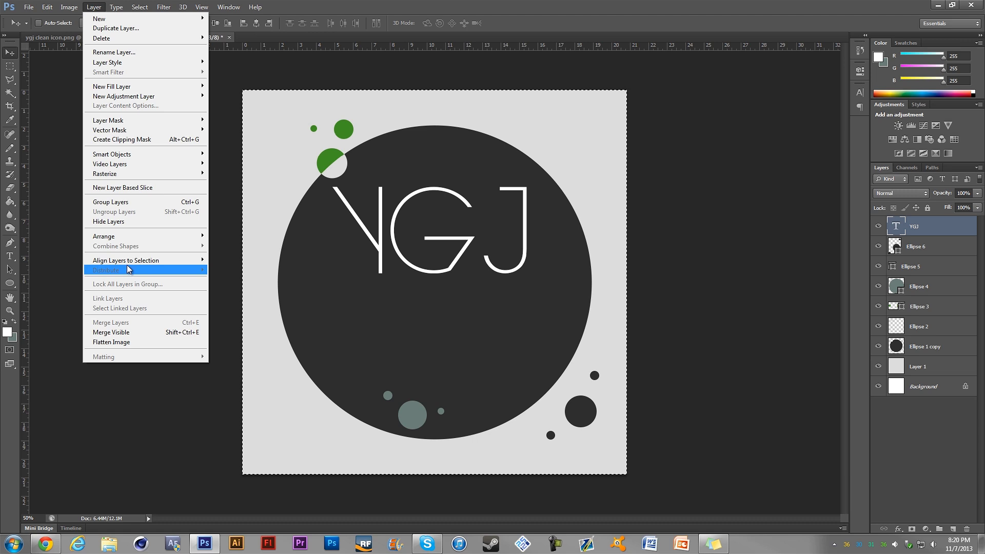
pyautogui.moveTo(190, 260)
pyautogui.click(242, 304)
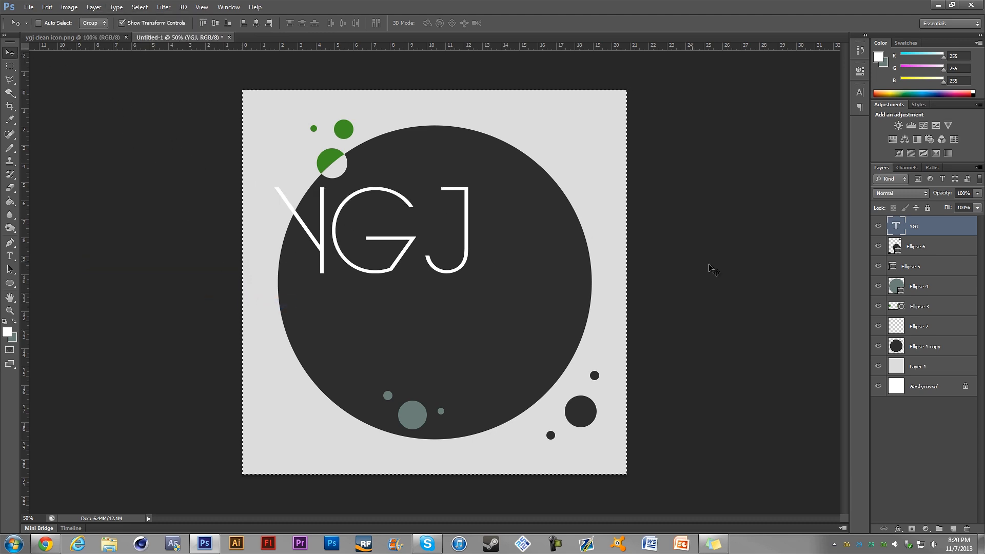
# Move the YGJ text back to the middle of the dark circle by hand and clear the selection.
pyautogui.moveTo(433, 287); pyautogui.dragTo(442, 295)
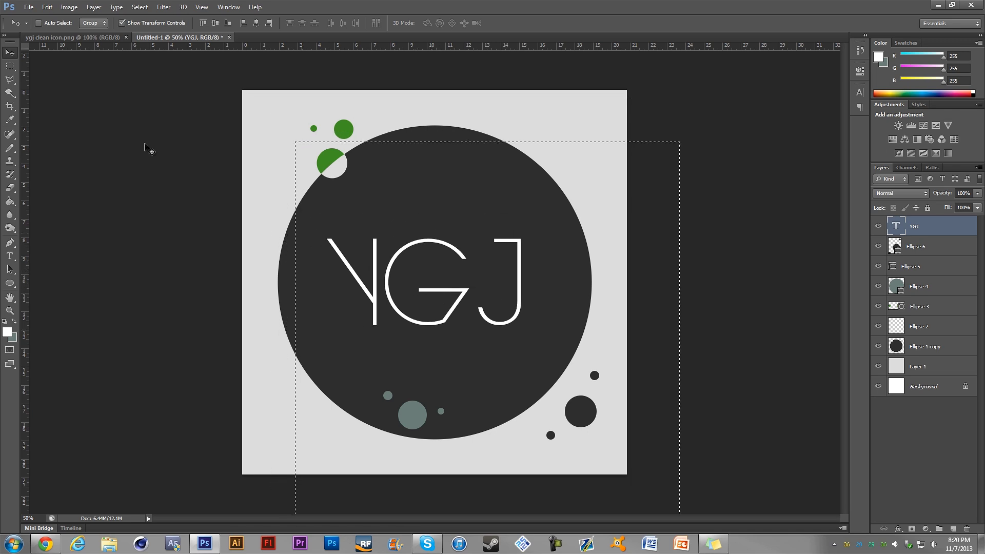
pyautogui.click(10, 66)
pyautogui.click(85, 92)
pyautogui.press('v')
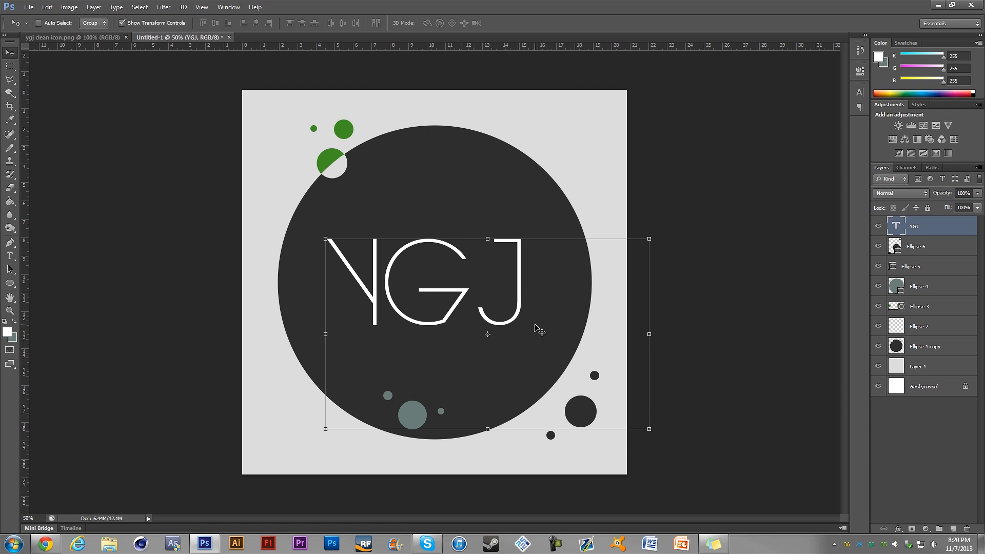
# Try the Bold, Demi and Book font weights on the letter Y of the YGJ text.
pyautogui.press('t')
pyautogui.moveTo(391, 278); pyautogui.dragTo(346, 280)
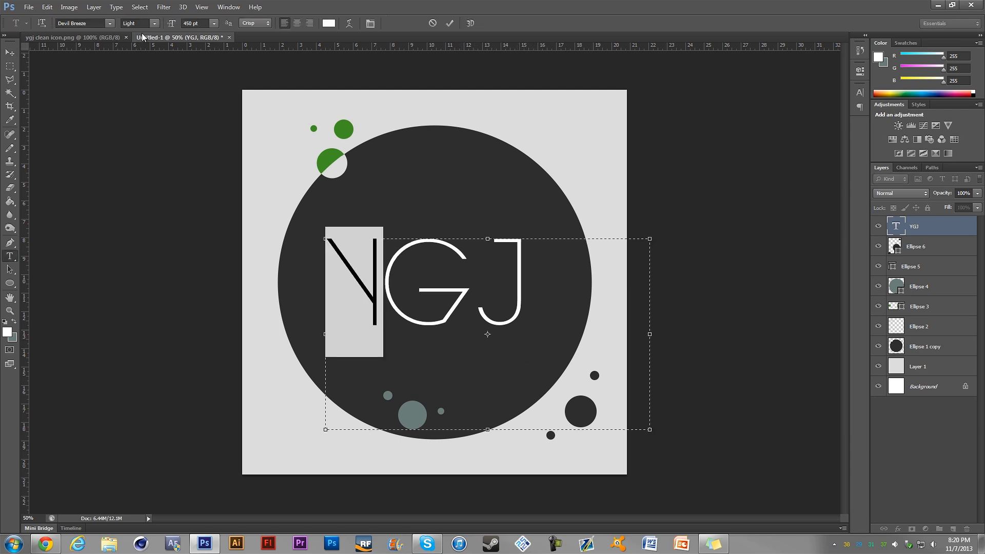
pyautogui.click(154, 23)
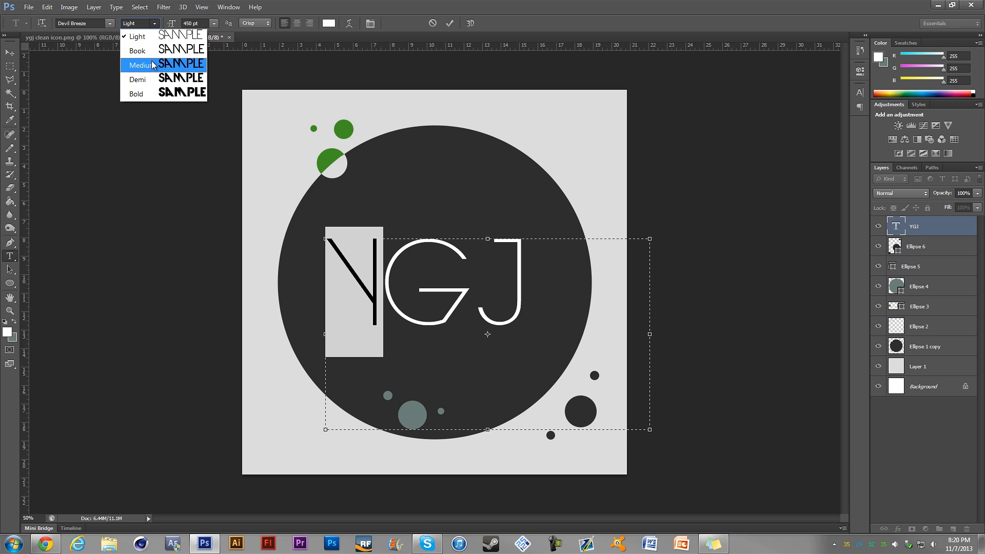
pyautogui.click(154, 93)
pyautogui.click(379, 275)
pyautogui.hotkey('shift', 'Left')
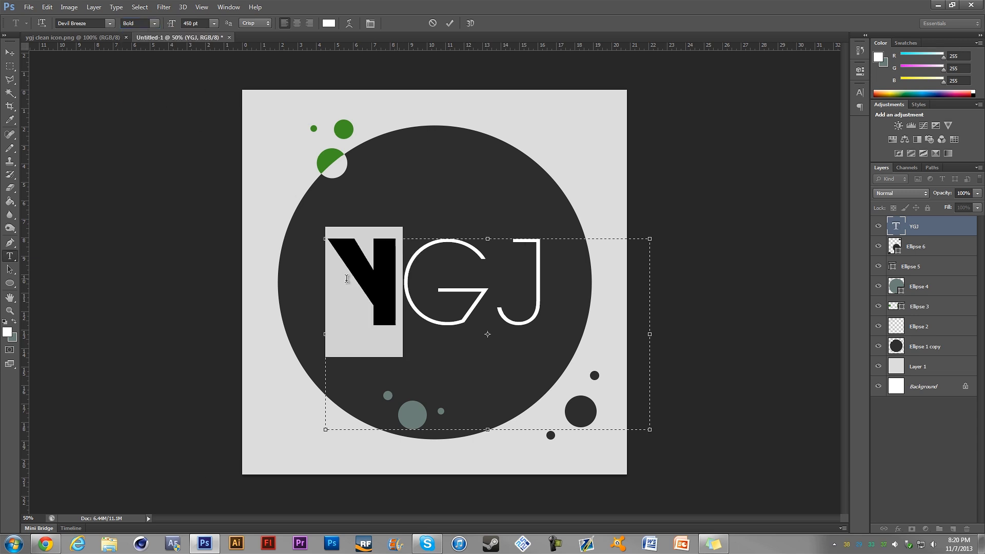
pyautogui.click(154, 23)
pyautogui.click(157, 81)
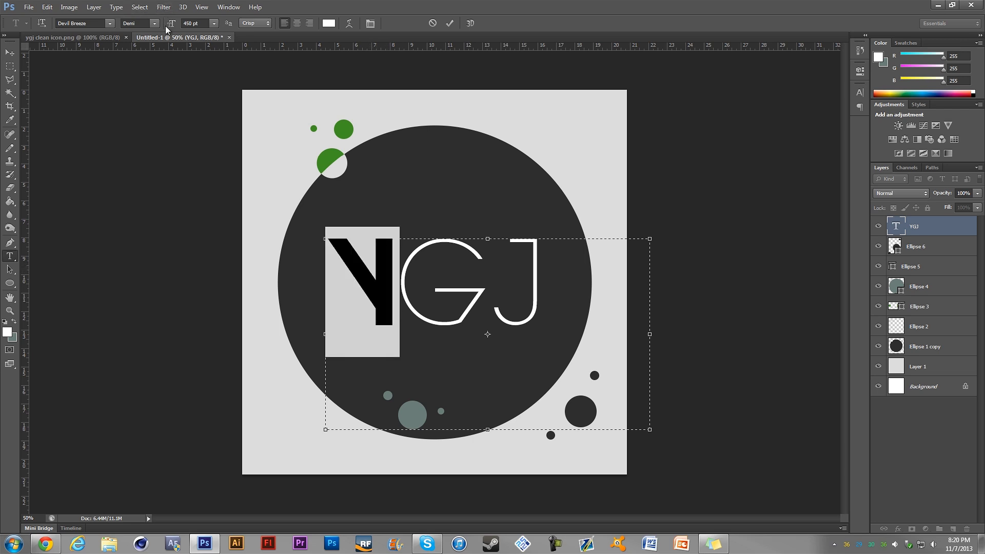
pyautogui.click(154, 23)
pyautogui.click(157, 51)
# Set the letter Y to the Medium font weight, finish editing the text and leave the YGJ layer selected.
pyautogui.click(351, 248)
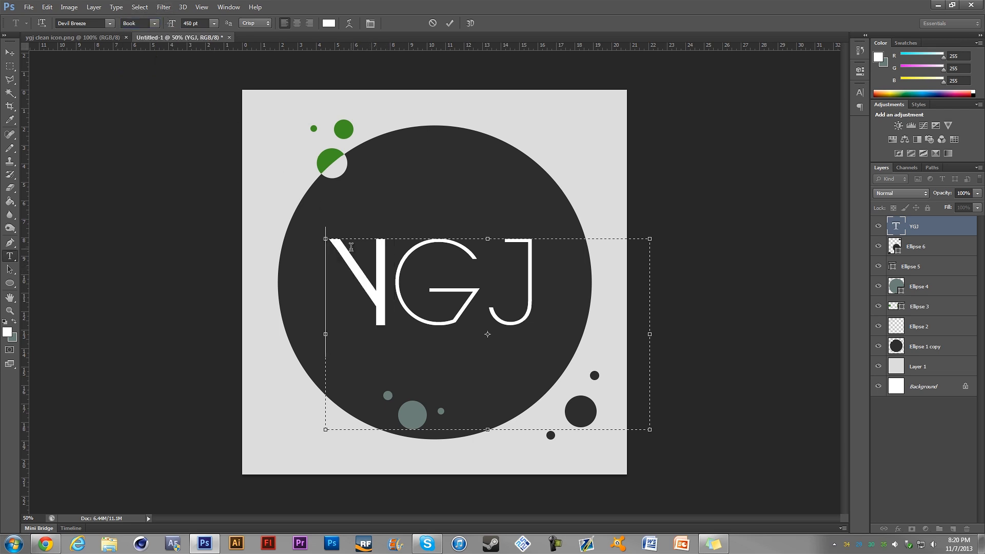
pyautogui.hotkey('shift', 'Right')
pyautogui.click(154, 23)
pyautogui.click(157, 78)
pyautogui.click(9, 52)
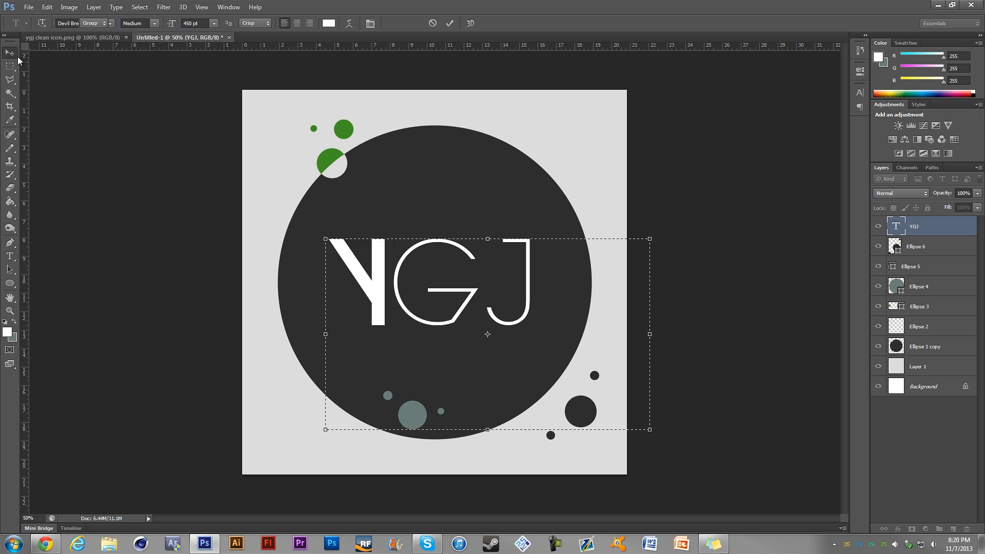
pyautogui.click(920, 248)
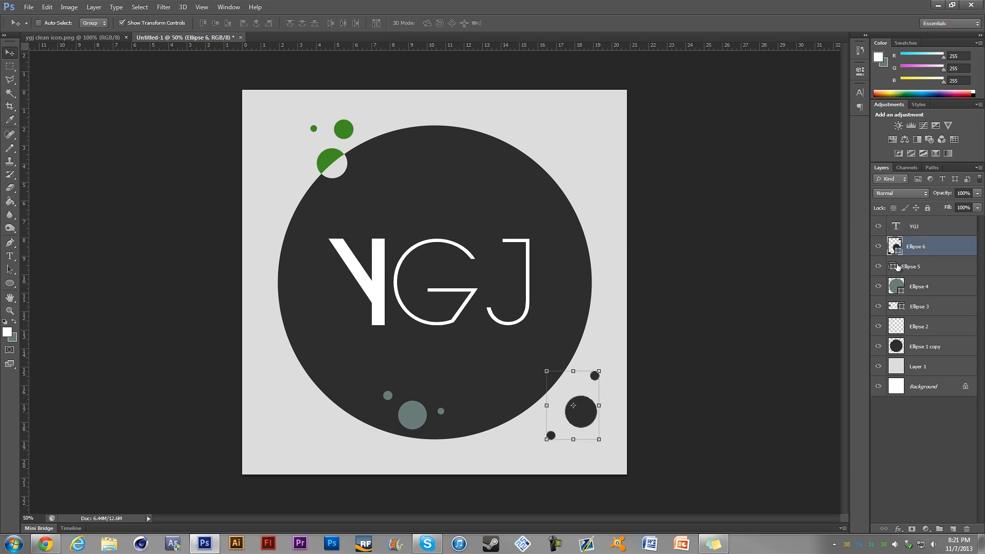
pyautogui.click(948, 226)
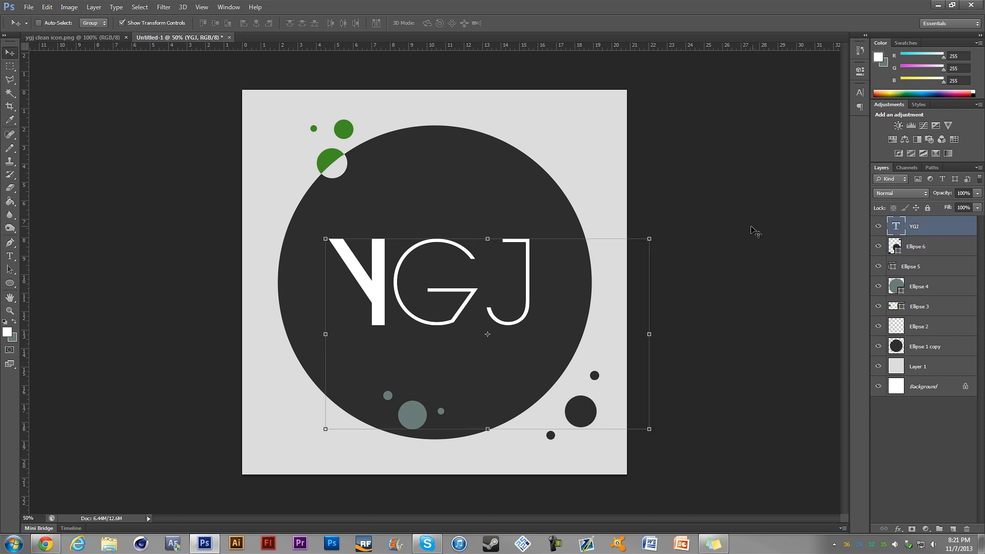
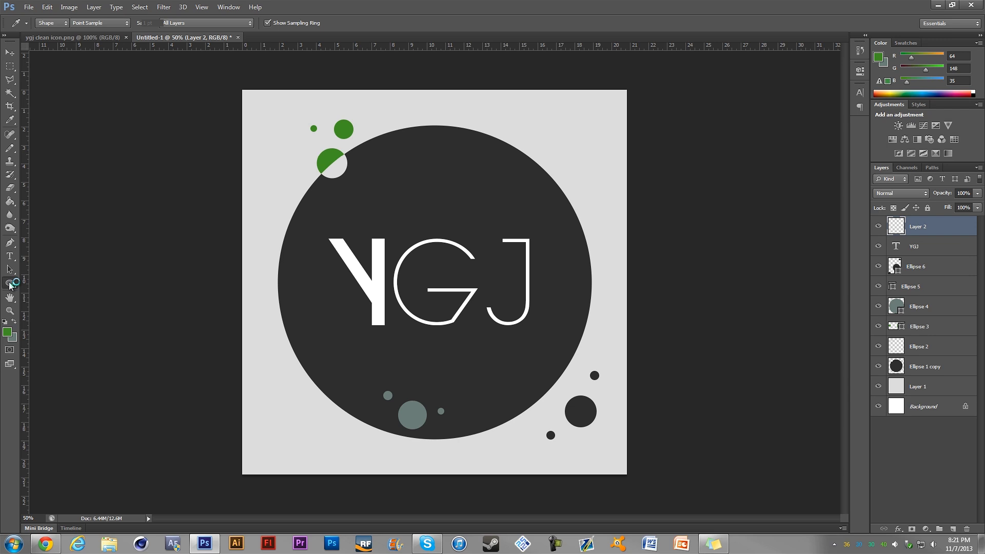
# Draw a closed triangular path with the Pen tool across the dark circle's upper-right edge, tapering to a point inside the circle.
pyautogui.click(9, 283)
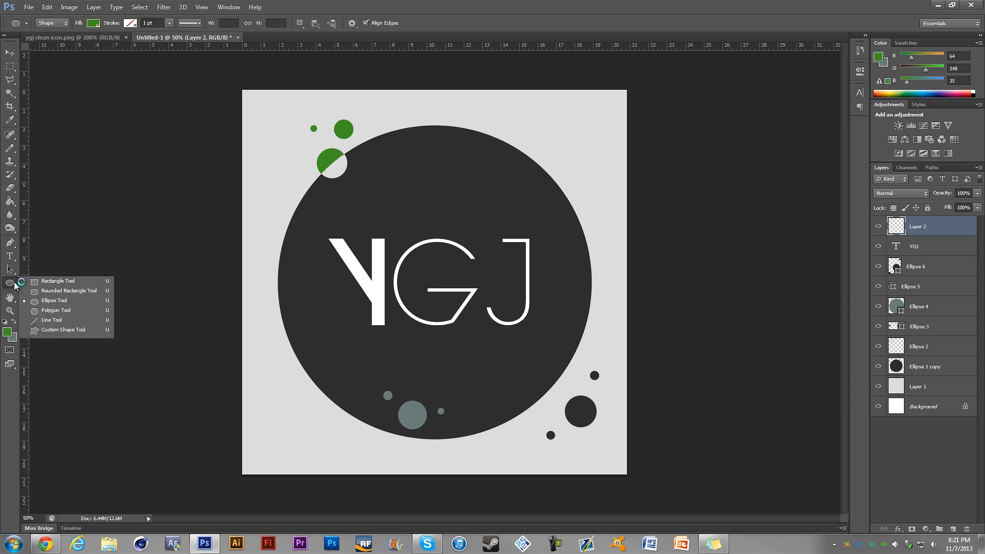
pyautogui.click(56, 310)
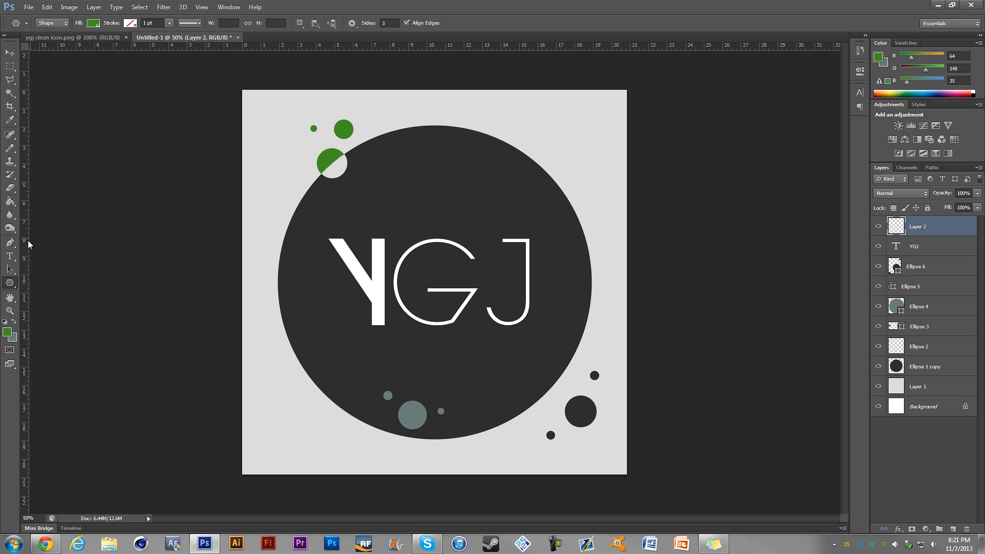
pyautogui.click(10, 243)
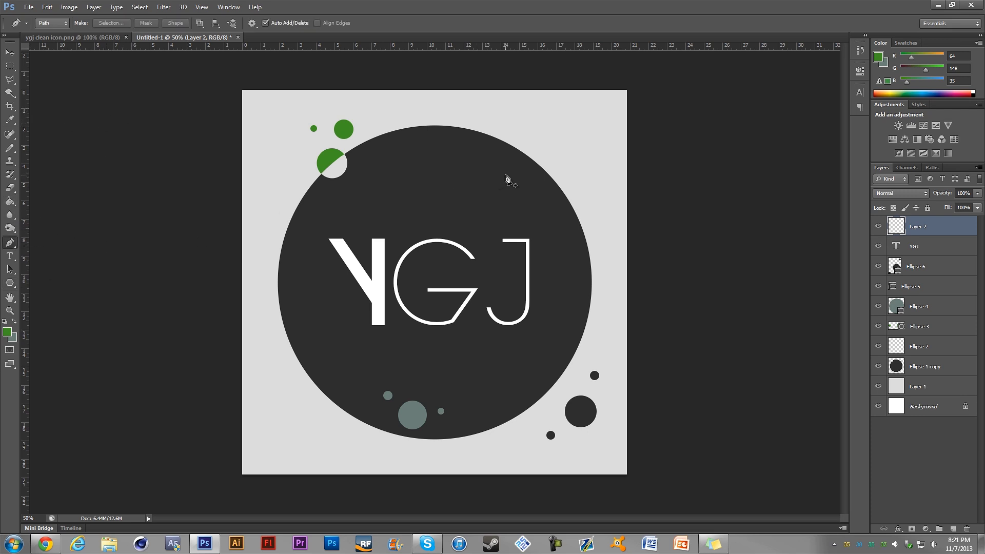
pyautogui.click(456, 146)
pyautogui.click(578, 146)
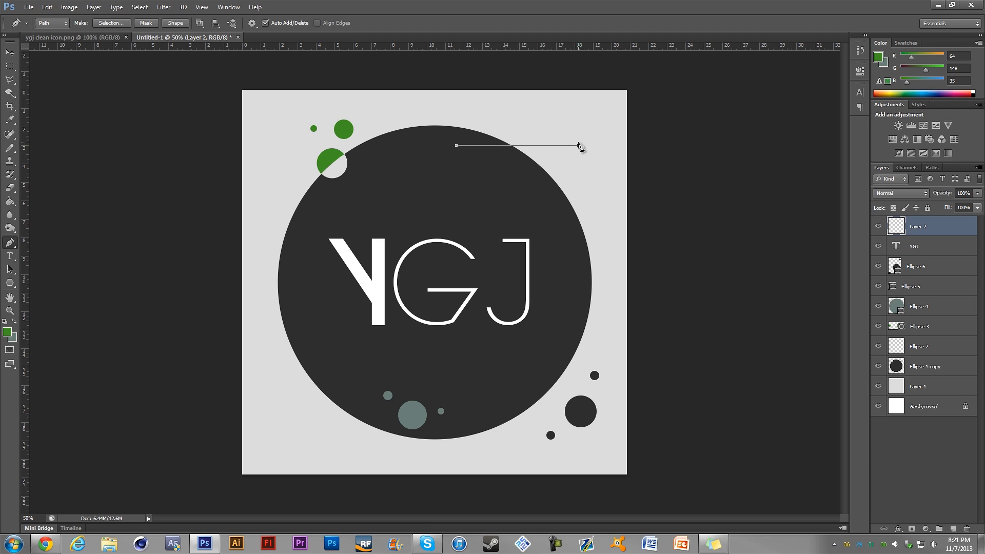
pyautogui.hotkey('ctrl', 'z')
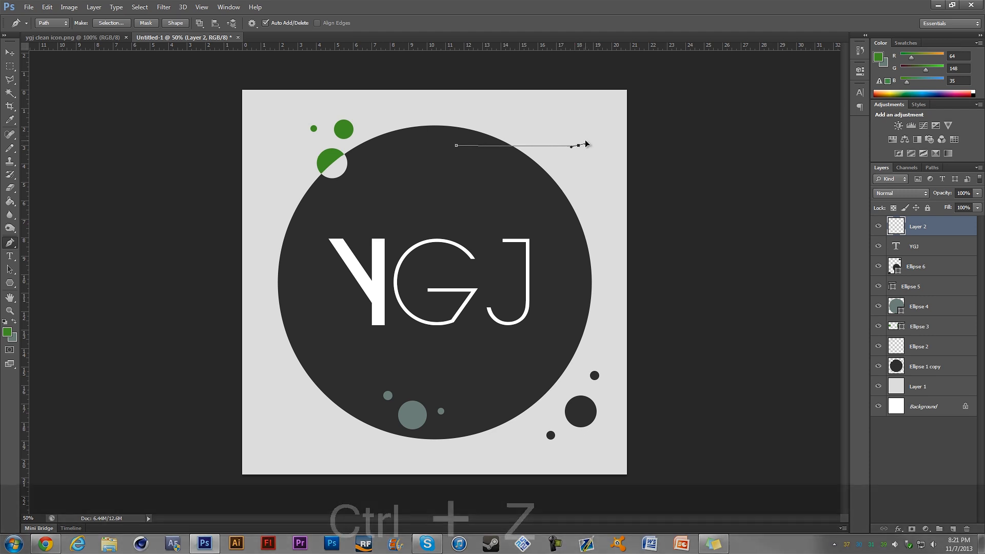
pyautogui.click(577, 139)
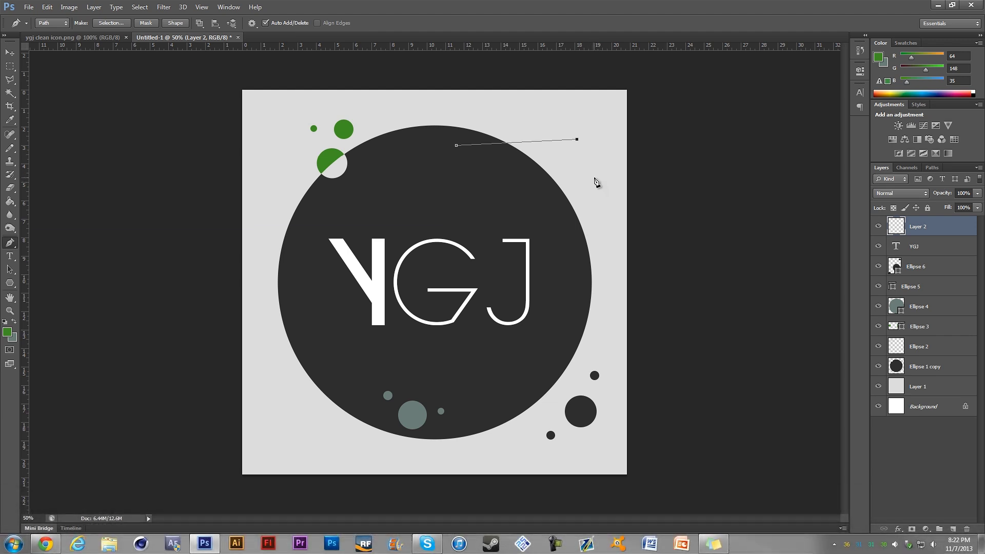
pyautogui.click(456, 145)
# Fill the triangular path on Layer 2 with the green foreground colour.
pyautogui.rightClick(553, 158)
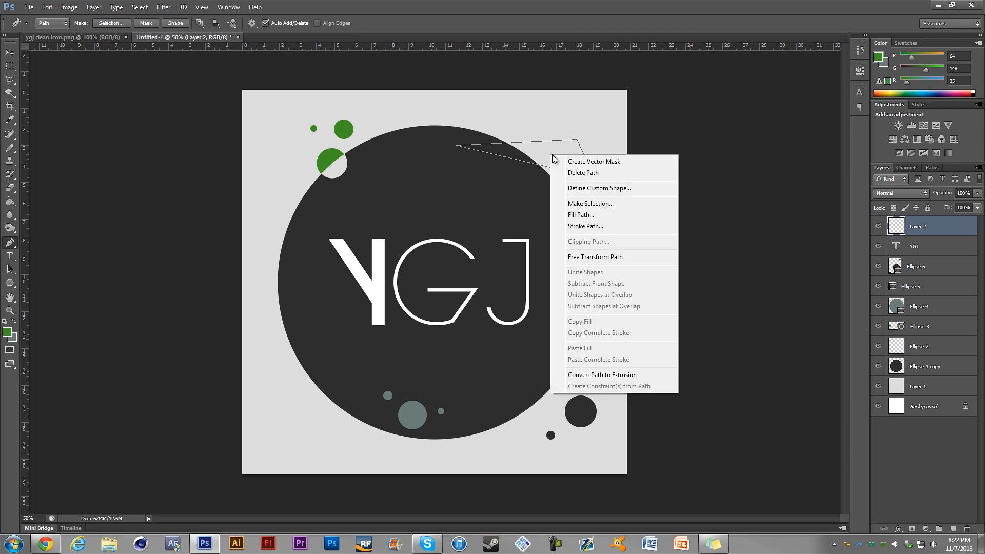
pyautogui.click(580, 214)
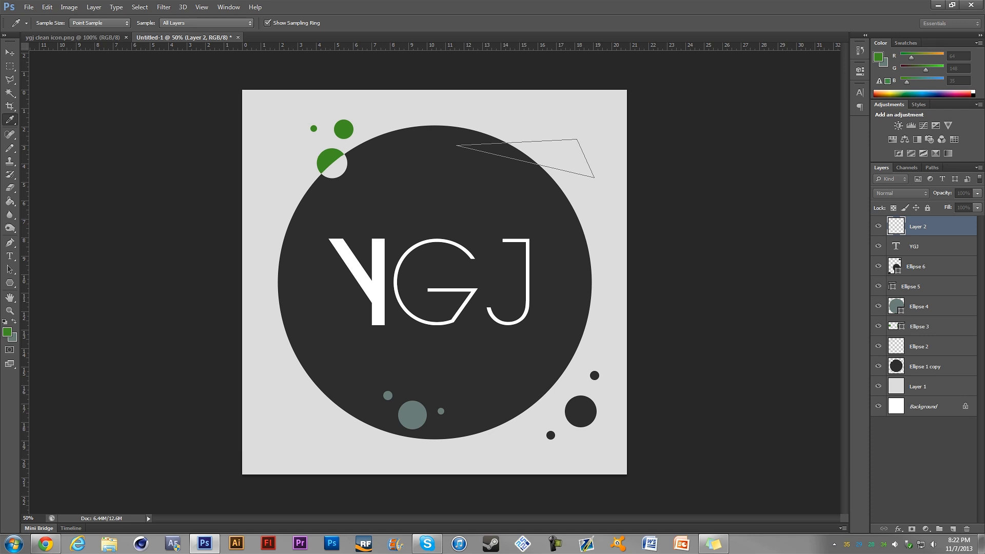
pyautogui.press('Return')
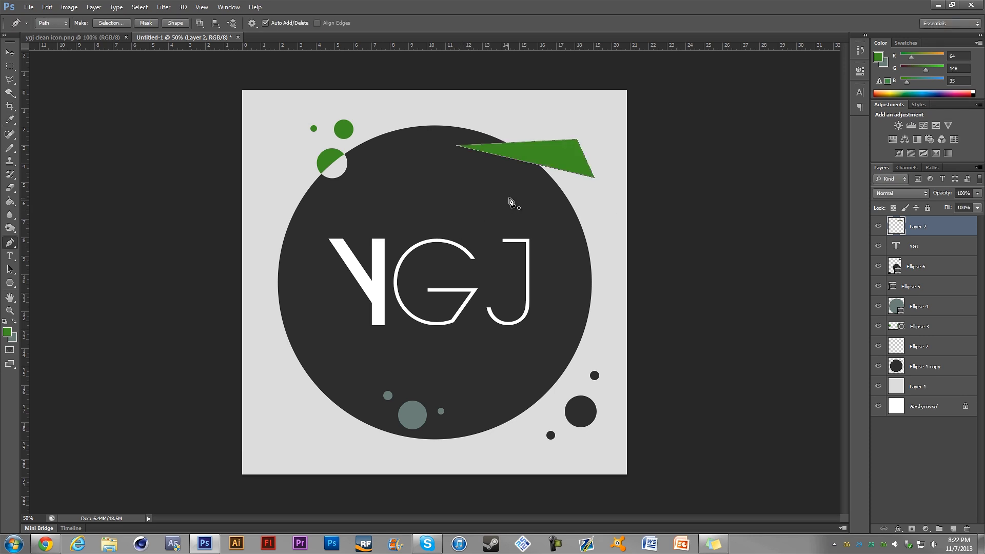
# Duplicate the green triangle's layer, Layer 2, and begin a free transform on the copy.
pyautogui.click(10, 53)
pyautogui.rightClick(933, 229)
pyautogui.click(826, 175)
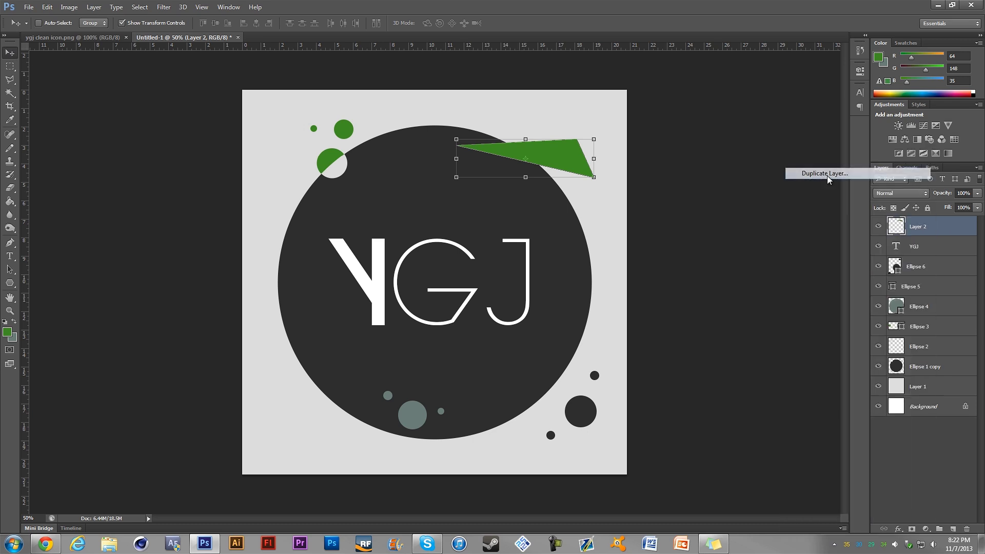
pyautogui.click(571, 170)
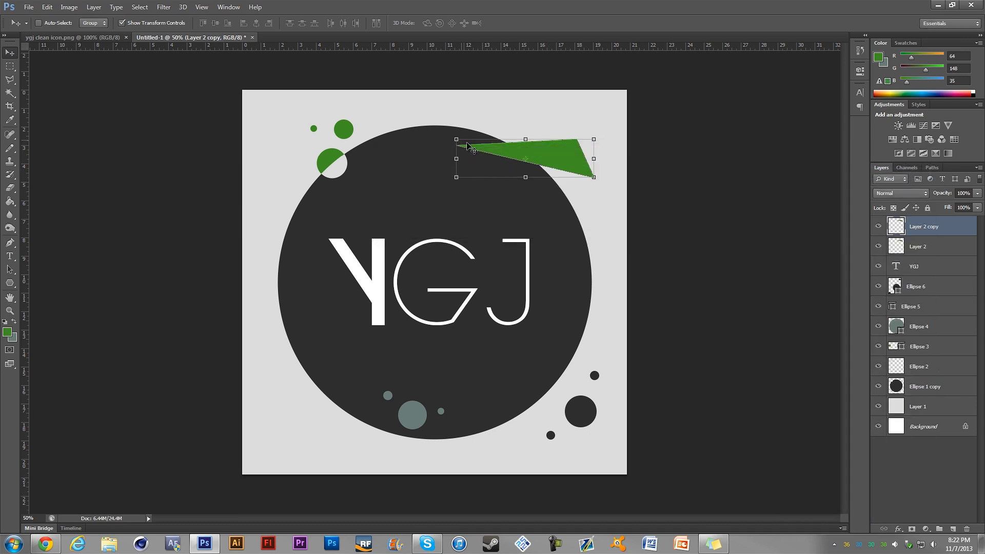
pyautogui.hotkey('ctrl', 't')
pyautogui.moveTo(447, 129); pyautogui.dragTo(507, 90)
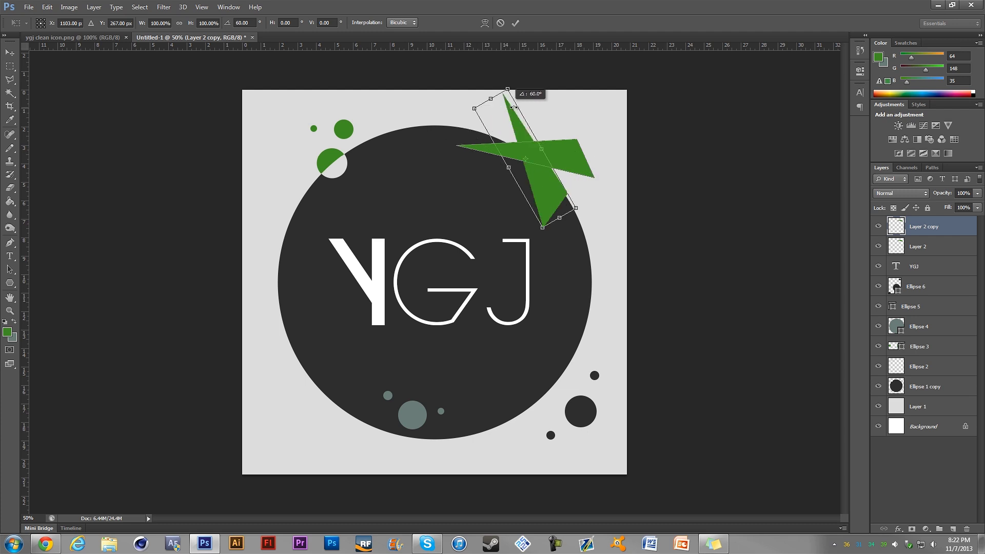
pyautogui.hotkey('ctrl', 'z')
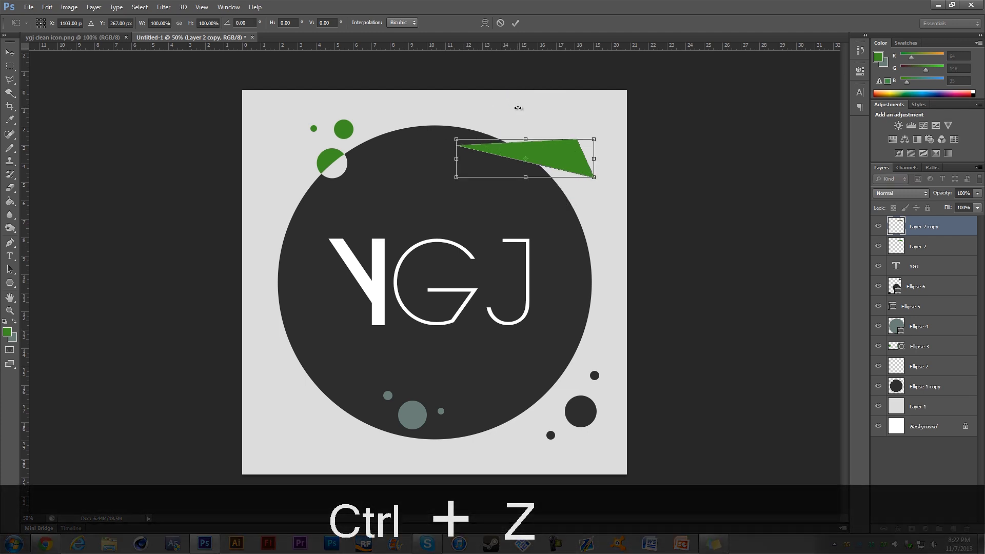
pyautogui.moveTo(445, 137); pyautogui.dragTo(461, 165)
pyautogui.hotkey('ctrl', 'x')
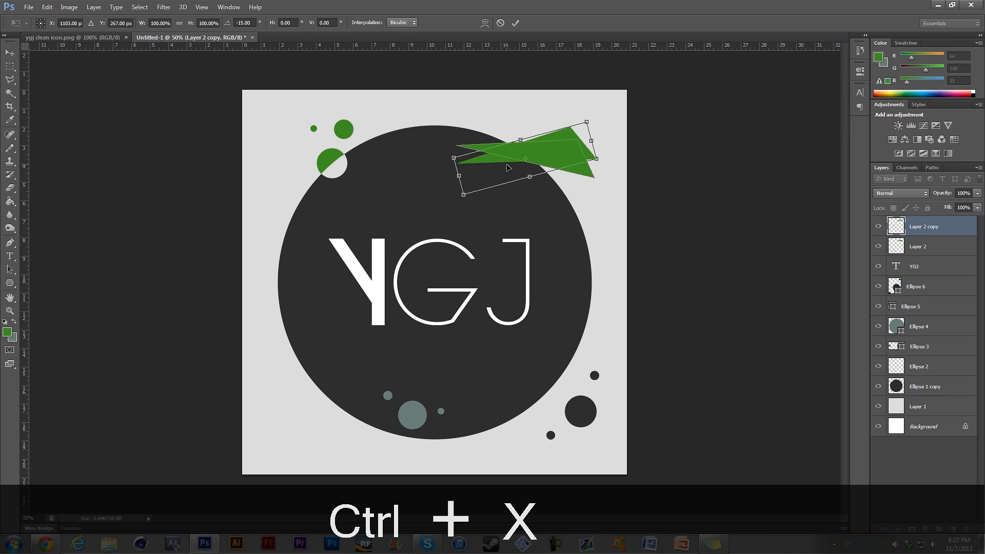
pyautogui.hotkey('ctrl', 'z')
# Move the transform's reference point to the triangle's lower-right corner, rotate the copy by about -28.2° and apply the transform.
pyautogui.moveTo(525, 158); pyautogui.dragTo(592, 178)
pyautogui.moveTo(446, 137); pyautogui.dragTo(440, 212)
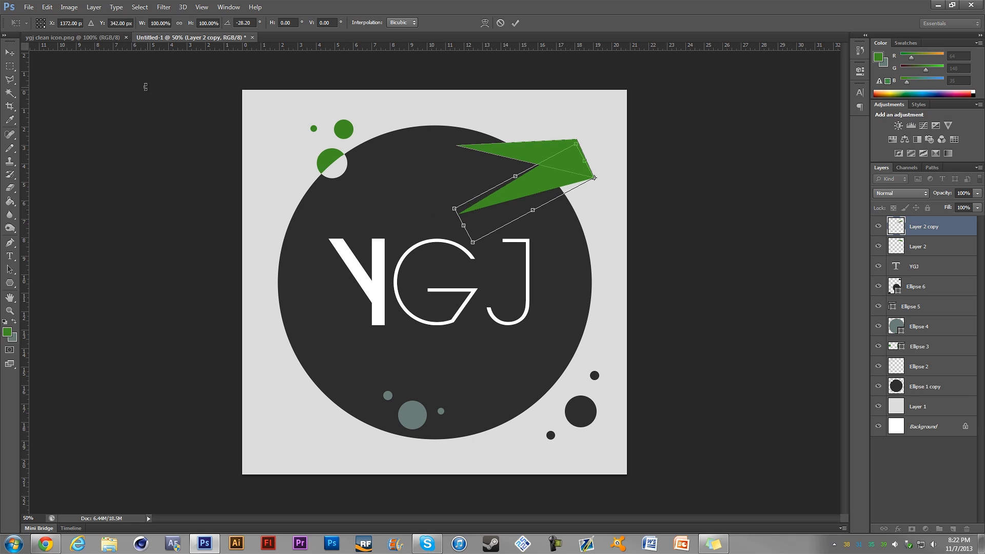
pyautogui.click(10, 53)
pyautogui.click(445, 207)
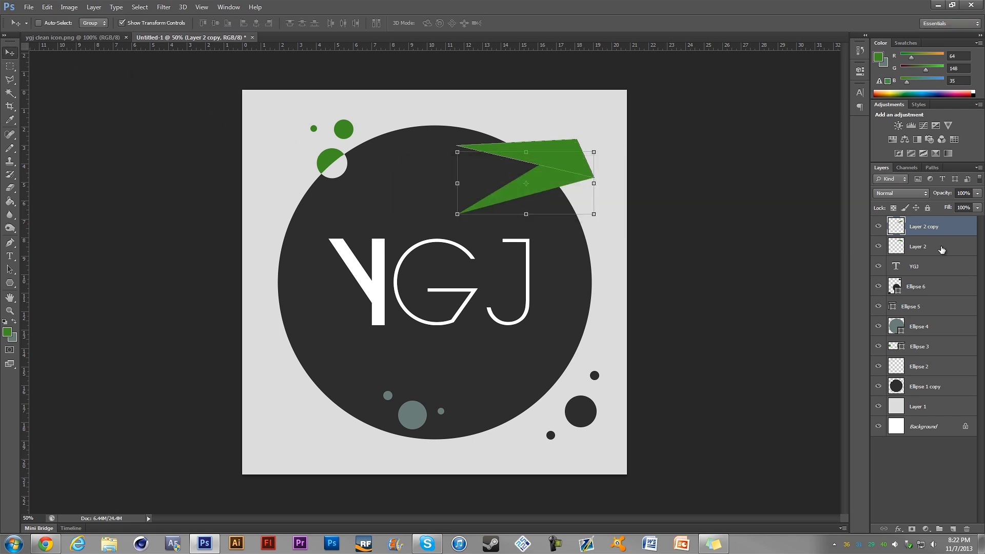
# Move the Layer 2 copy layer directly below Ellipse 1 copy so the duplicate triangle sits behind the dark circle.
pyautogui.moveTo(942, 231); pyautogui.dragTo(939, 392)
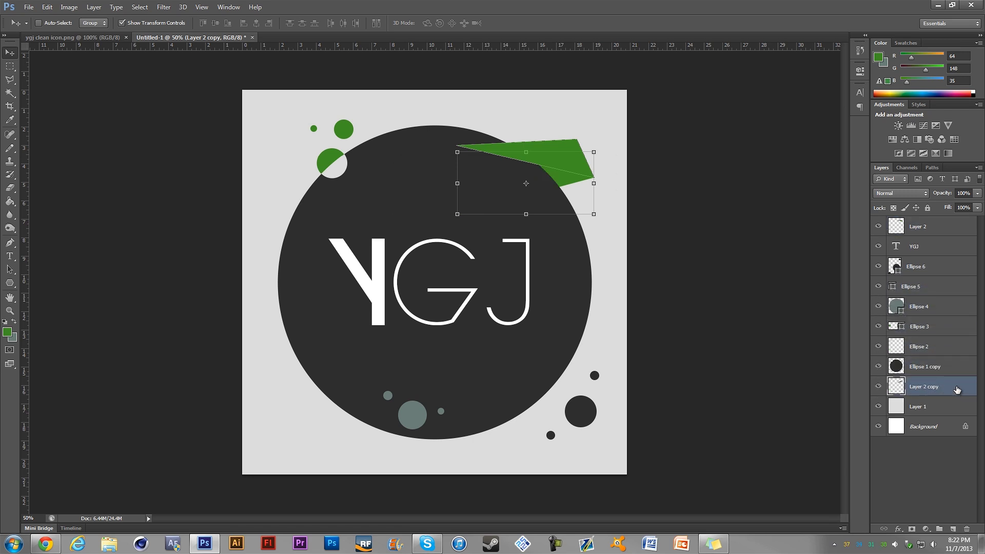
pyautogui.doubleClick(956, 389)
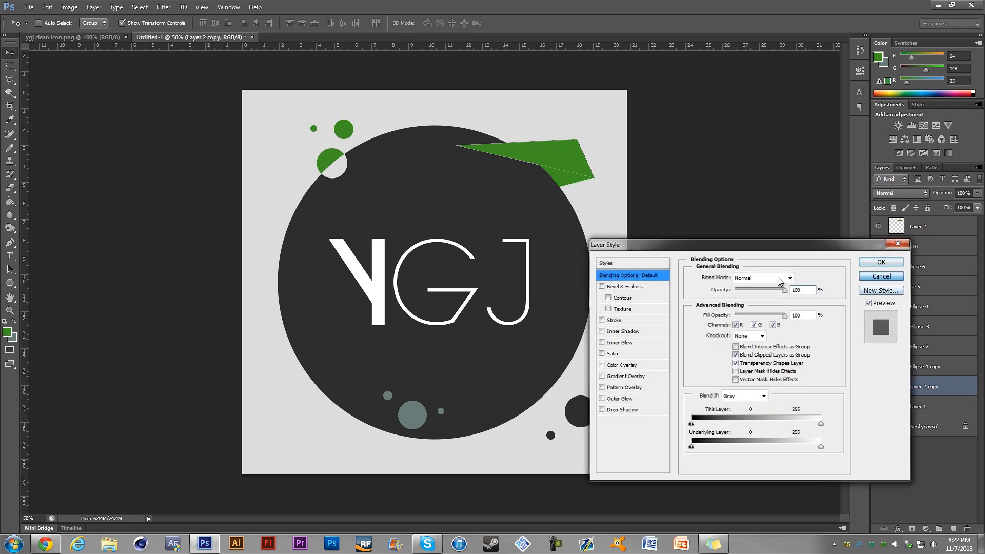
pyautogui.press('Escape')
# Sample the dark green of the upper-right ribbon's fold in ygj clean icon.png and return to the Untitled-1 document.
pyautogui.hotkey('ctrl', 'Tab')
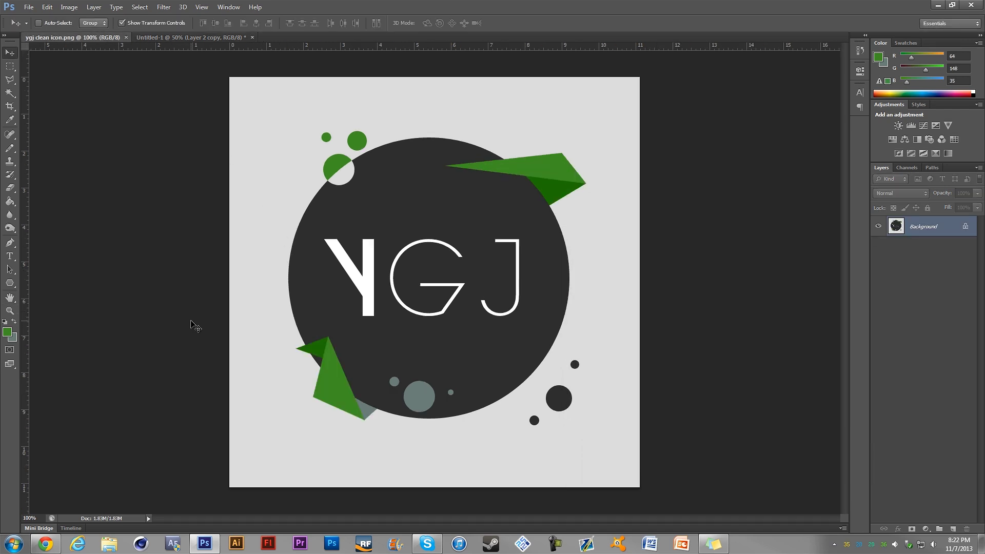
pyautogui.press('i')
pyautogui.click(554, 194)
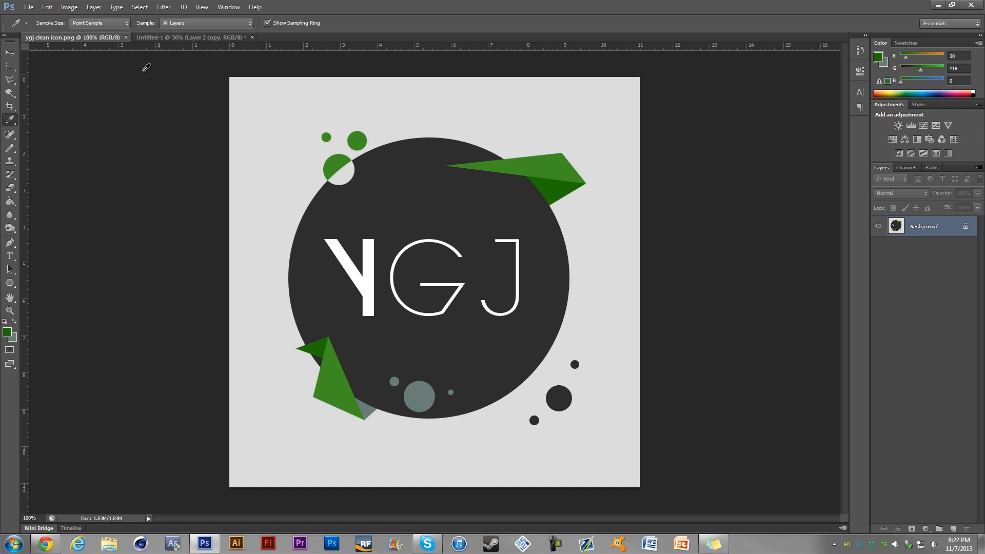
pyautogui.click(169, 37)
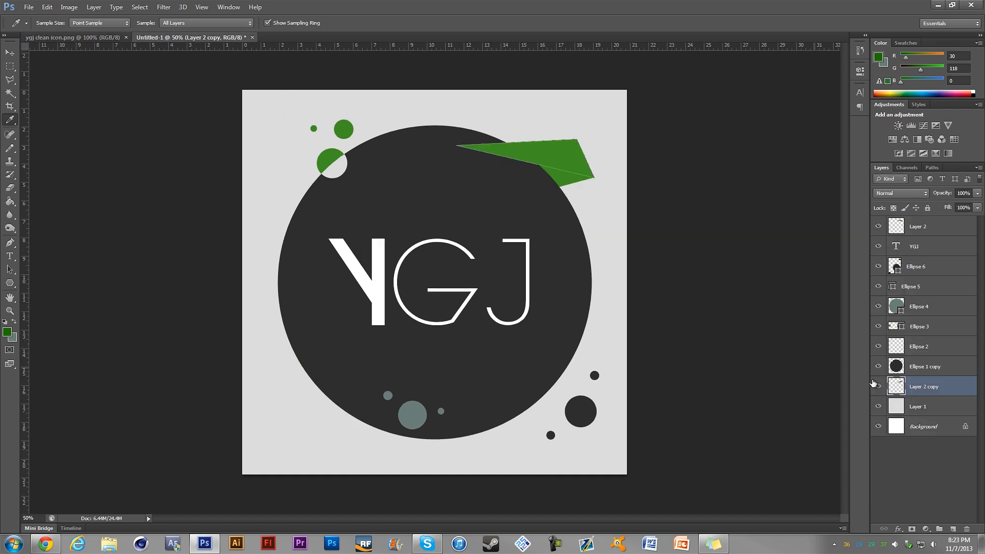
# Add a Color Overlay in the sampled dark green #1e7600 to Layer 2 copy.
pyautogui.doubleClick(963, 387)
pyautogui.click(621, 365)
pyautogui.click(777, 308)
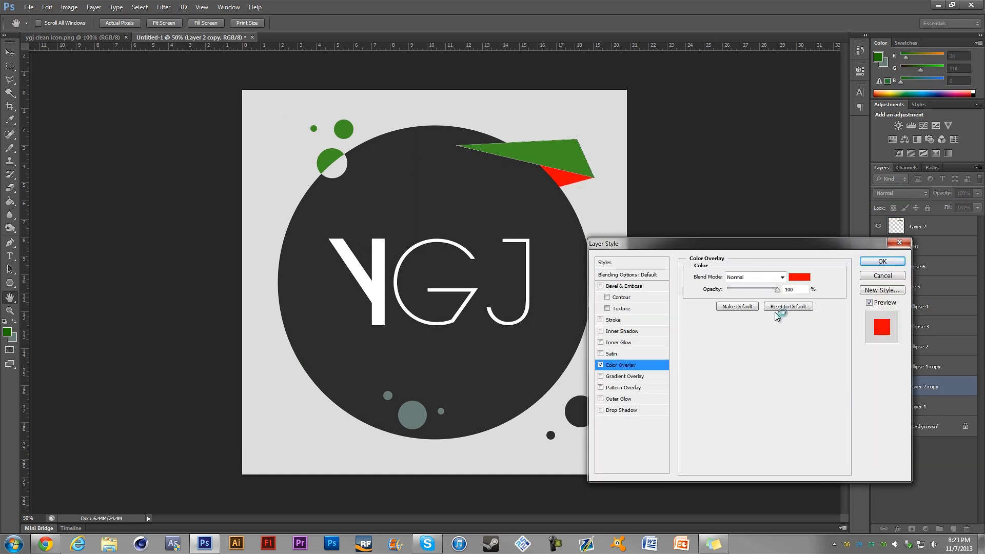
pyautogui.click(799, 277)
pyautogui.click(9, 330)
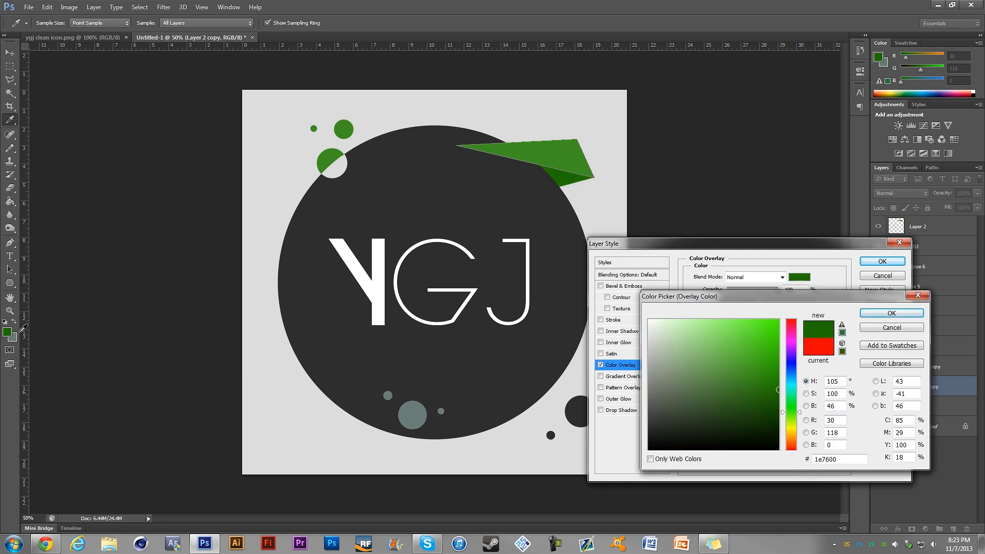
pyautogui.click(891, 312)
pyautogui.click(882, 261)
pyautogui.click(777, 196)
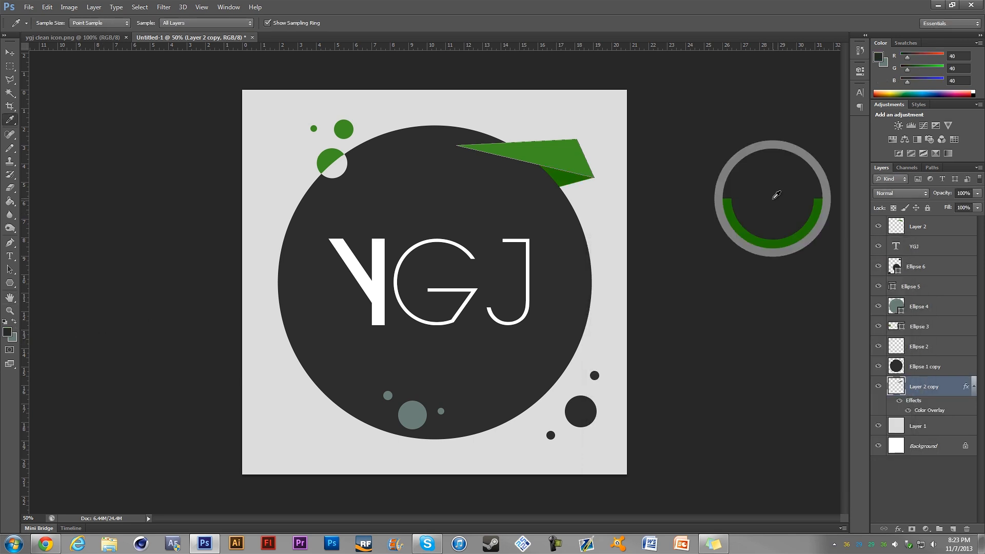
# Add a new empty layer directly above Layer 2.
pyautogui.click(10, 66)
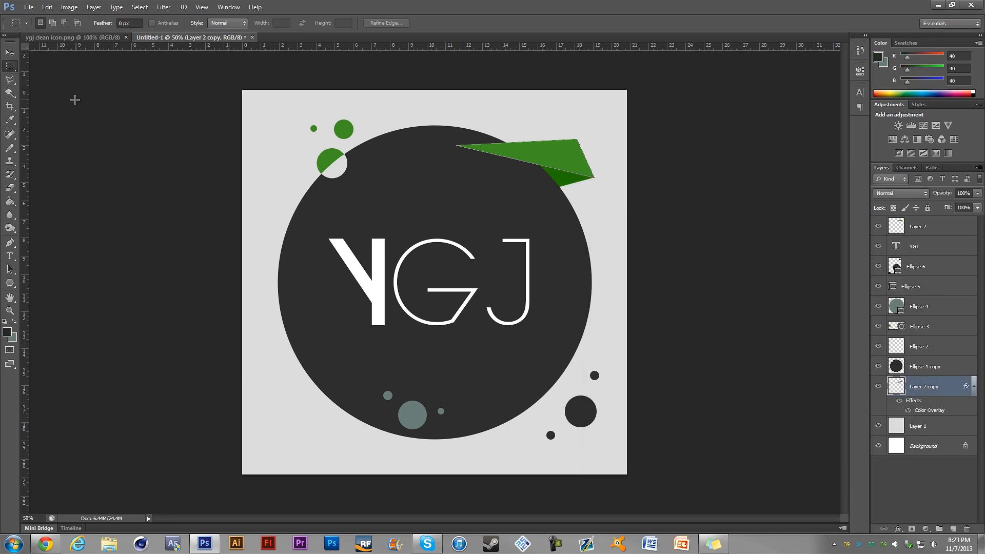
pyautogui.click(936, 227)
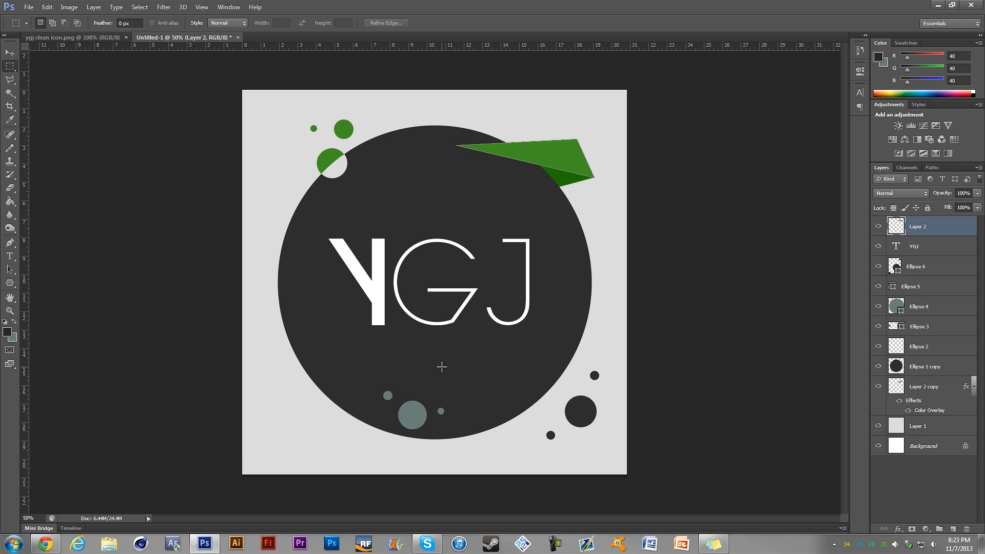
pyautogui.click(952, 528)
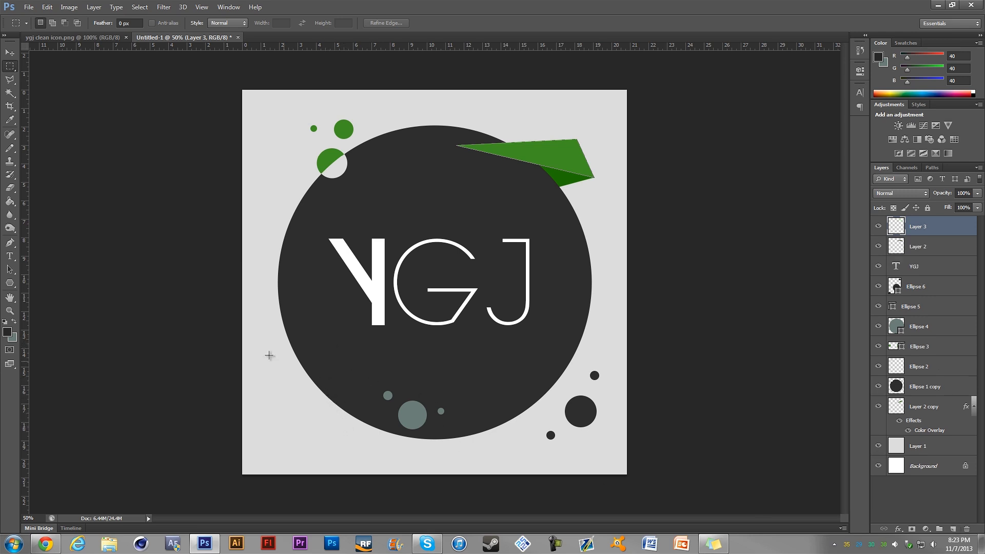
# Draw a closed triangular path across the dark circle's lower-left edge and sample the lighter green of the upper-right triangle.
pyautogui.click(9, 242)
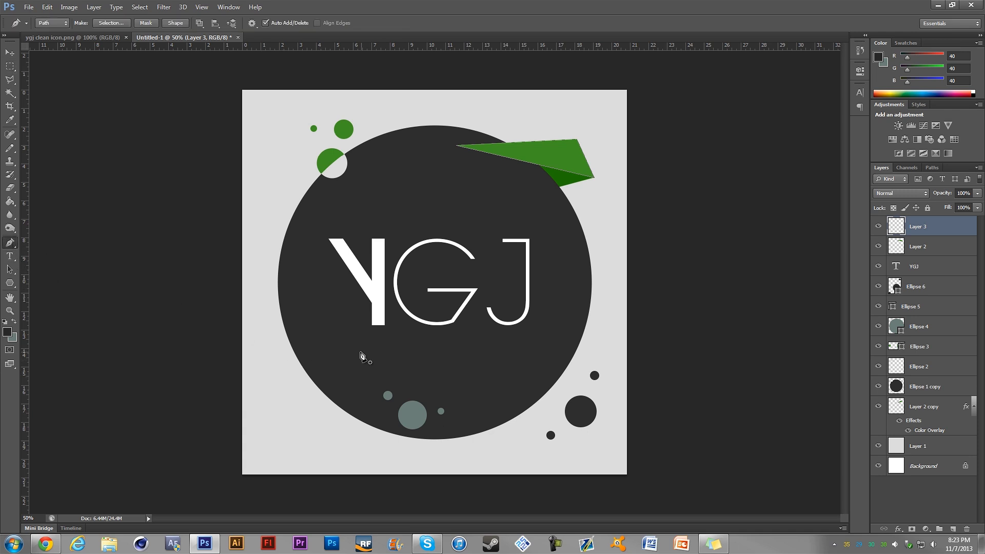
pyautogui.click(331, 363)
pyautogui.click(310, 417)
pyautogui.click(332, 363)
pyautogui.press('i')
pyautogui.click(566, 148)
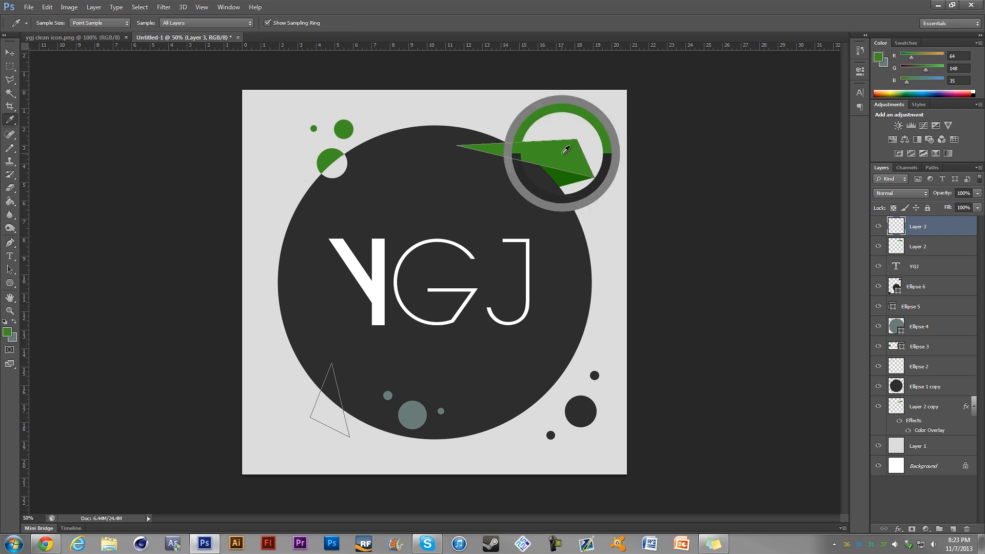
# Try filling the lower-left triangular path with the foreground green on Layer 3, and undo the fill.
pyautogui.rightClick(327, 396)
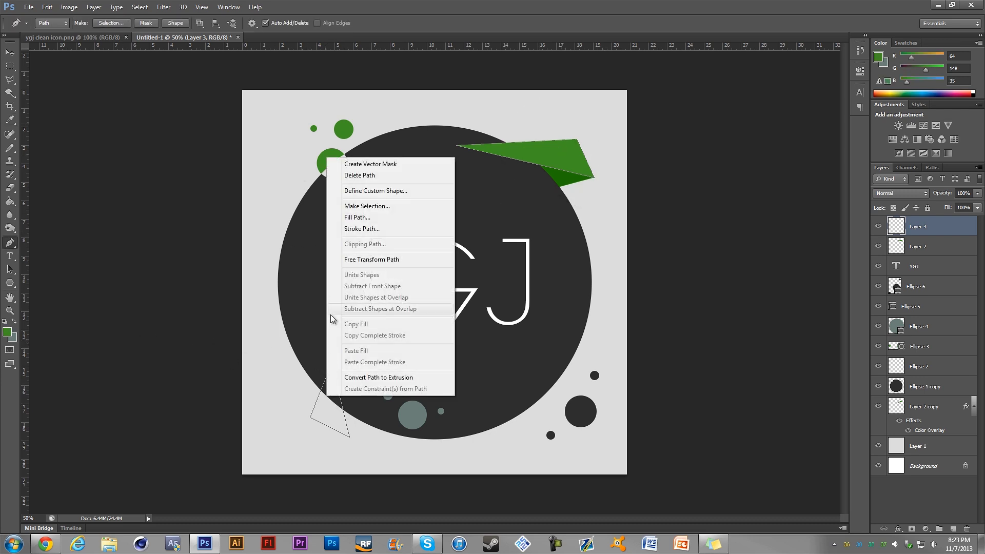
pyautogui.click(355, 216)
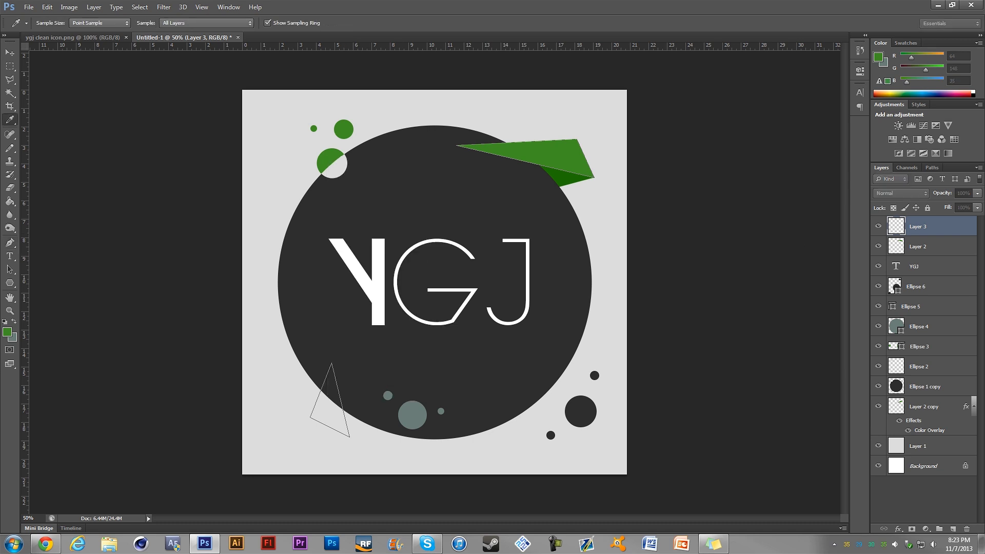
pyautogui.press('Return')
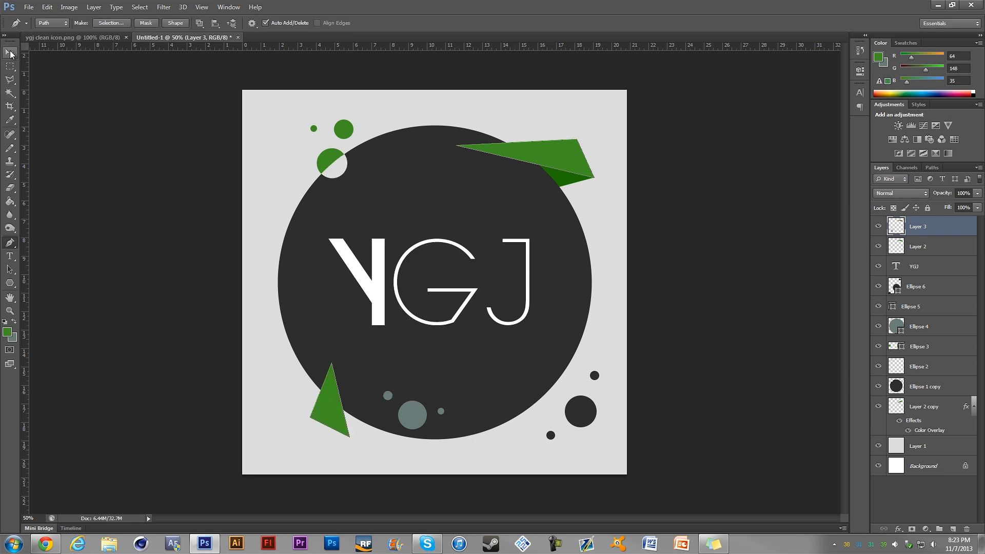
pyautogui.click(10, 53)
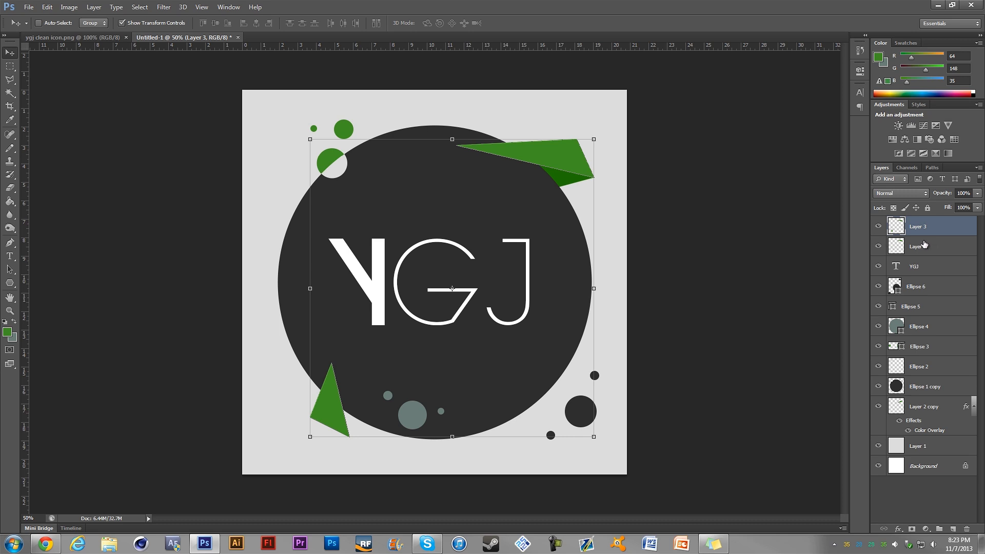
pyautogui.hotkey('ctrl', 'z')
pyautogui.hotkey('ctrl', 'alt', 'z')
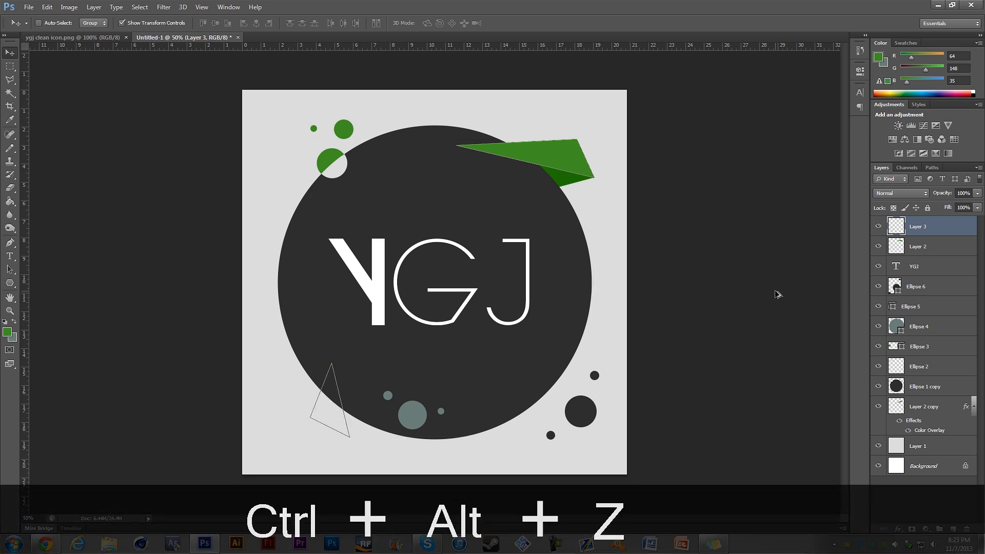
pyautogui.hotkey('ctrl', 'alt', 'z')
# Add a new top layer, draw a closed triangular path across the dark circle's lower-left edge, and fill it with the foreground green.
pyautogui.click(948, 530)
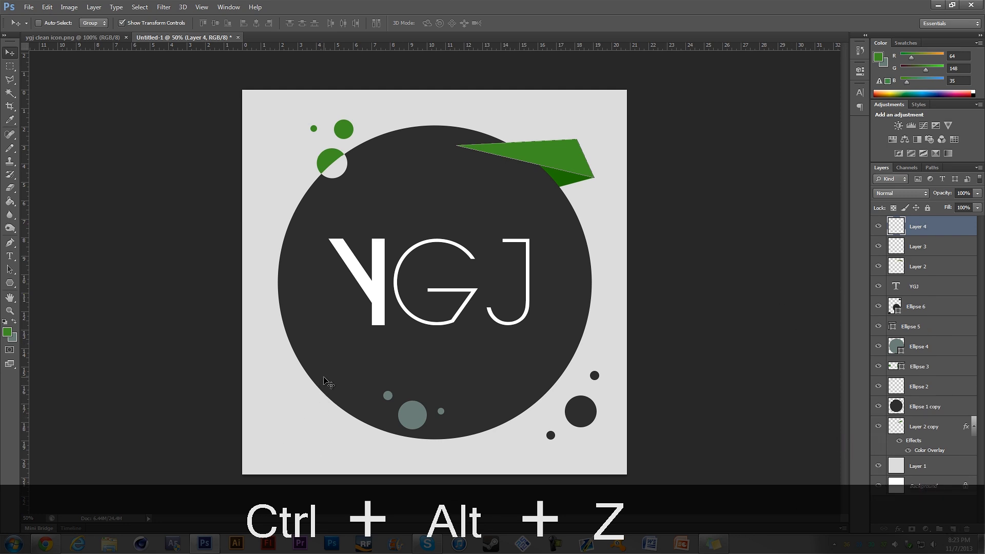
pyautogui.press('p')
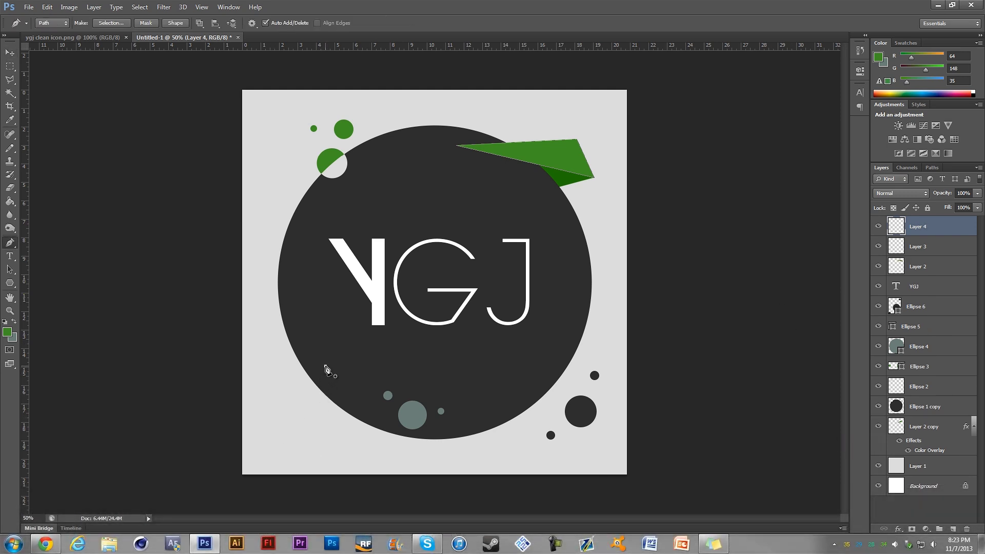
pyautogui.click(325, 366)
pyautogui.click(325, 368)
pyautogui.rightClick(325, 413)
pyautogui.press('Escape')
pyautogui.press('i')
pyautogui.click(16, 53)
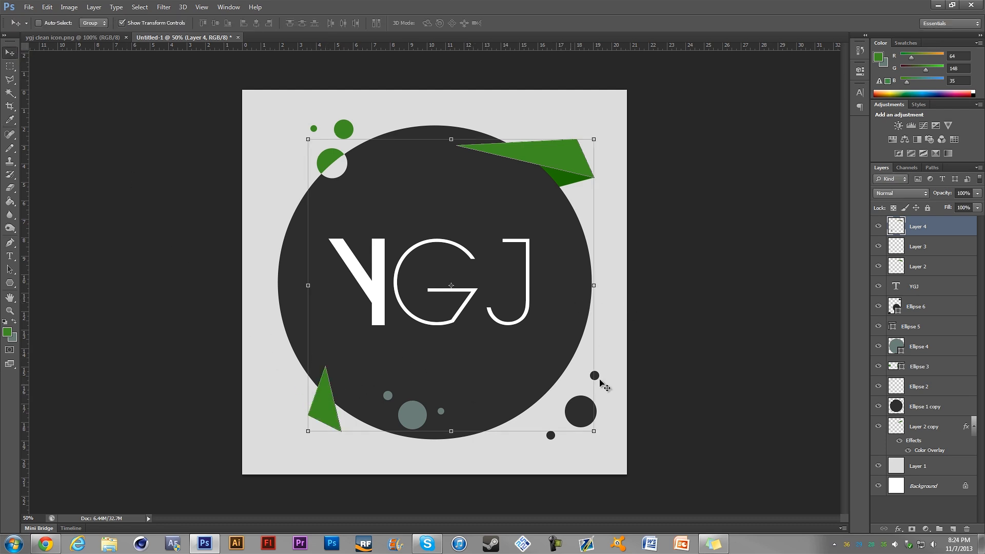
# Duplicate Layer 4 as Layer 4 copy and hide the original Layer 4.
pyautogui.rightClick(362, 390)
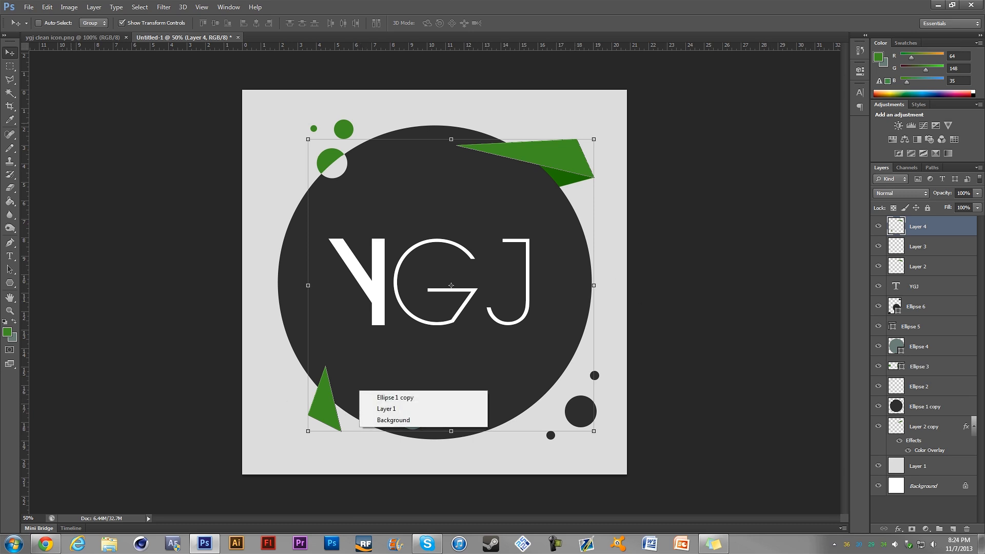
pyautogui.press('Escape')
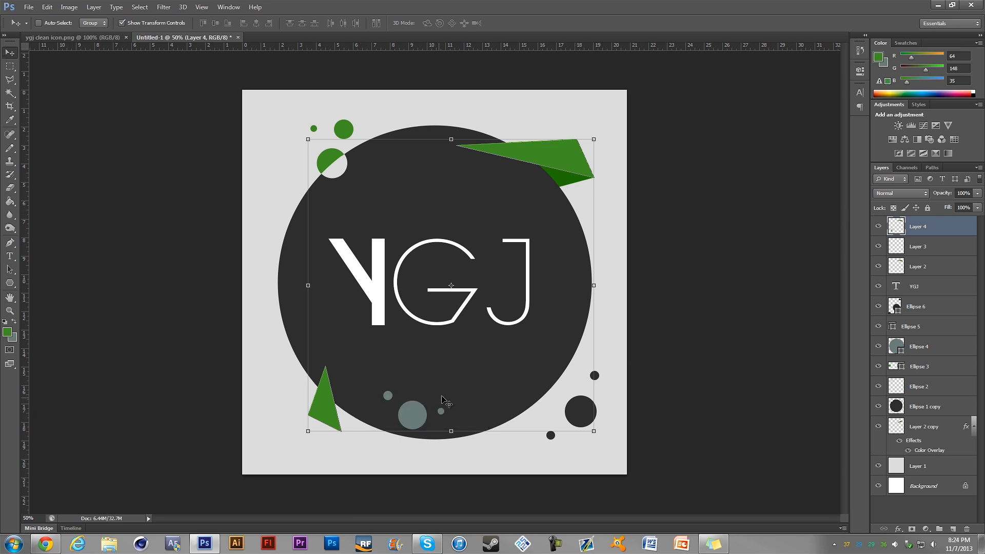
pyautogui.rightClick(932, 234)
pyautogui.click(852, 173)
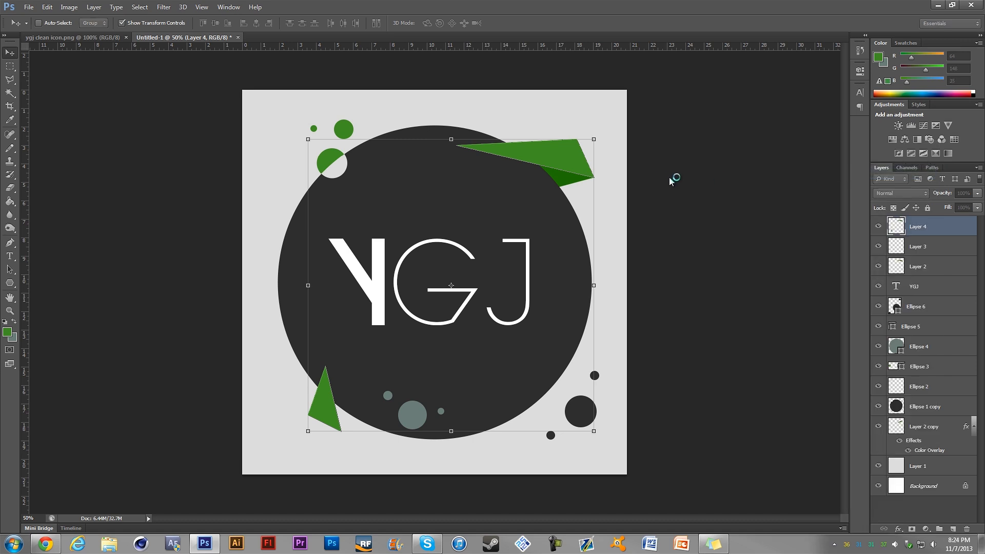
pyautogui.click(581, 168)
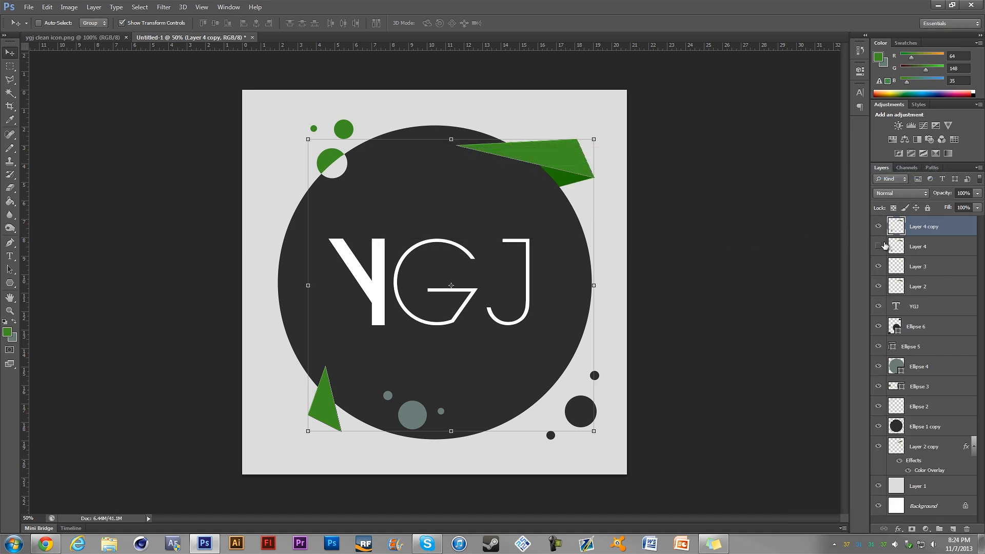
pyautogui.click(873, 246)
# Erase the unwanted upper-right green shape from Layer 4 copy with a hard 42 px eraser, hiding Layer 2 to expose the area.
pyautogui.press('e')
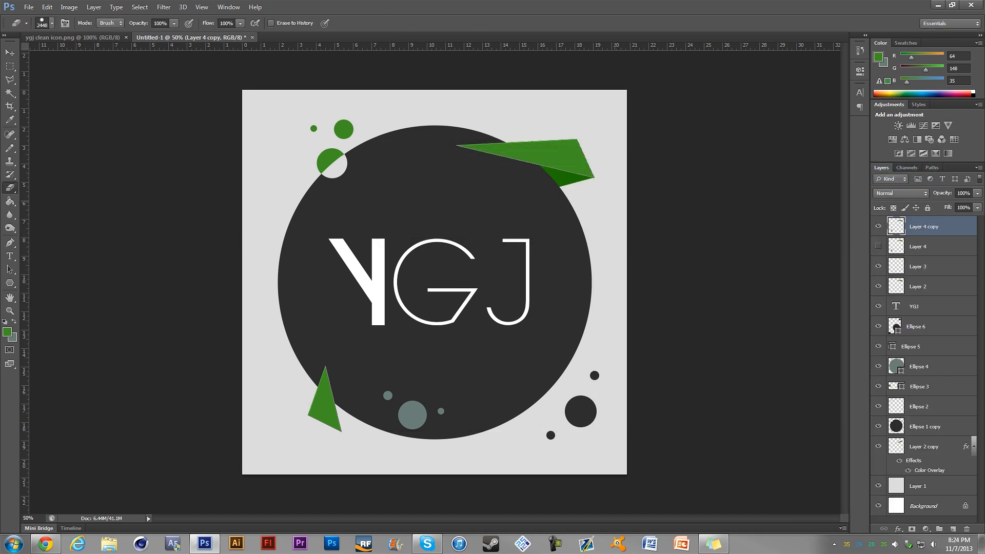
pyautogui.rightClick(669, 155)
pyautogui.rightClick(594, 183)
pyautogui.click(621, 207)
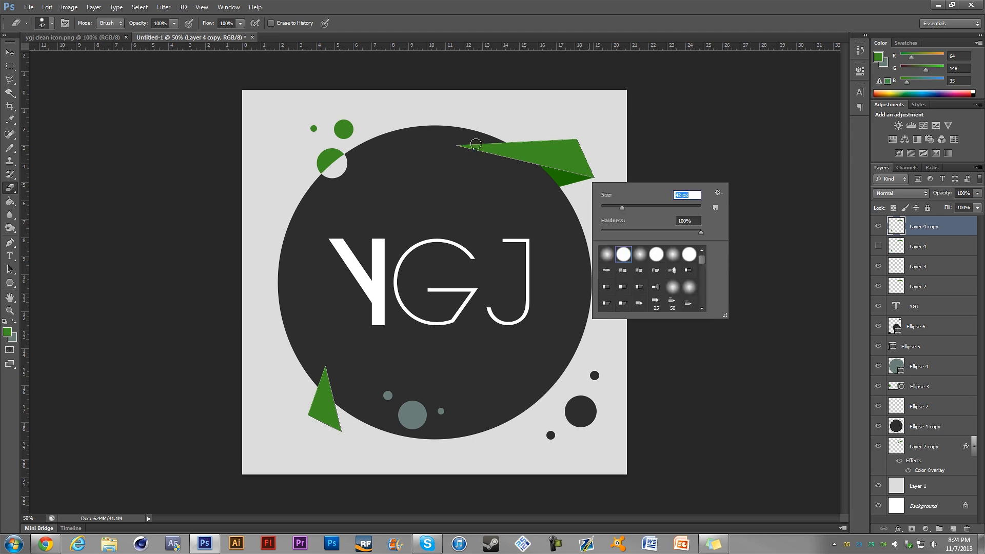
pyautogui.click(517, 144)
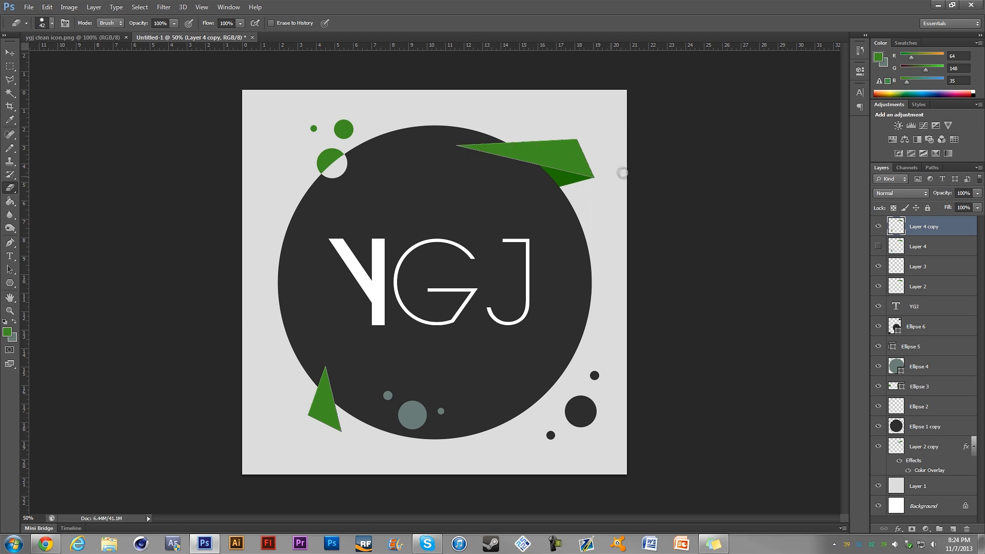
pyautogui.click(878, 287)
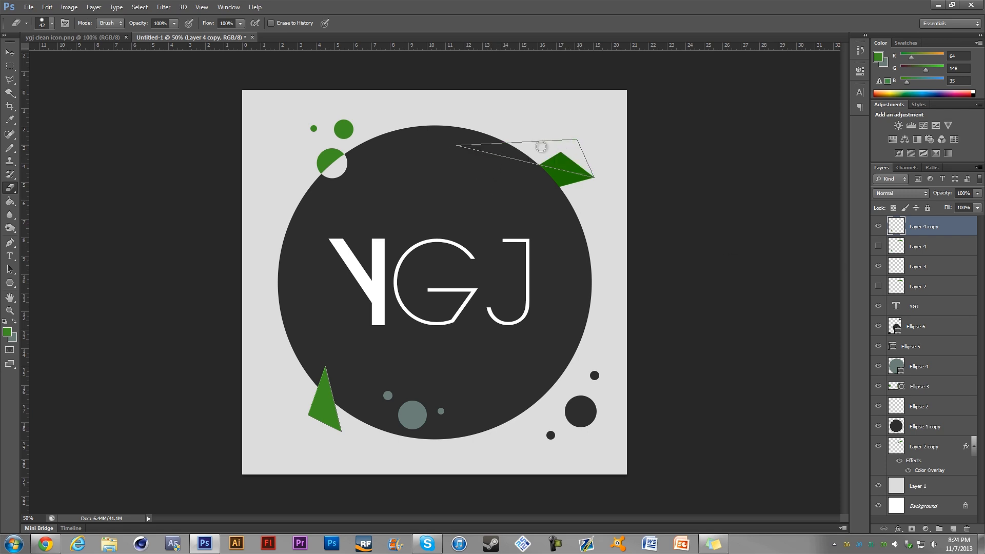
pyautogui.click(8, 53)
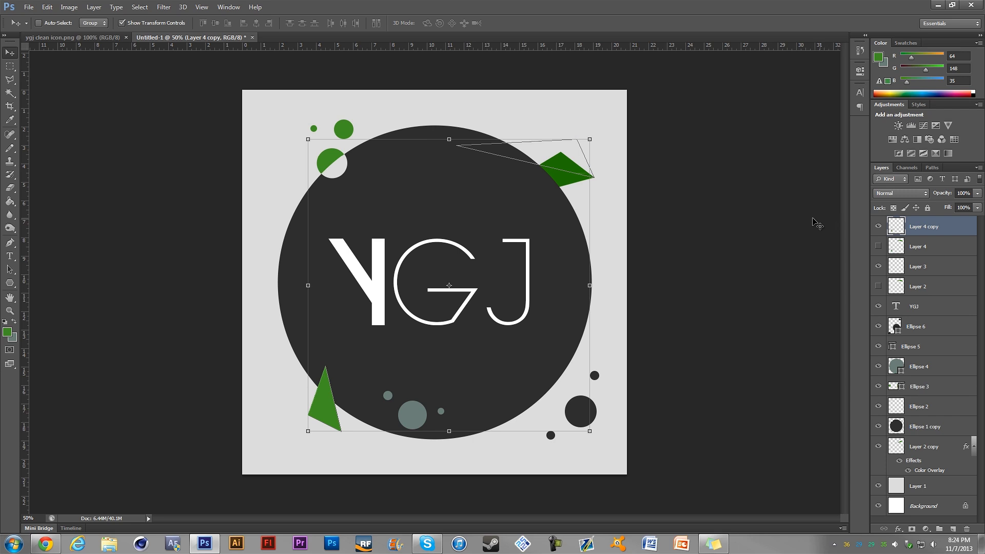
# Delete the work path and erase the stray upper-right remnants on Layer 4 copy with a larger eraser.
pyautogui.press('p')
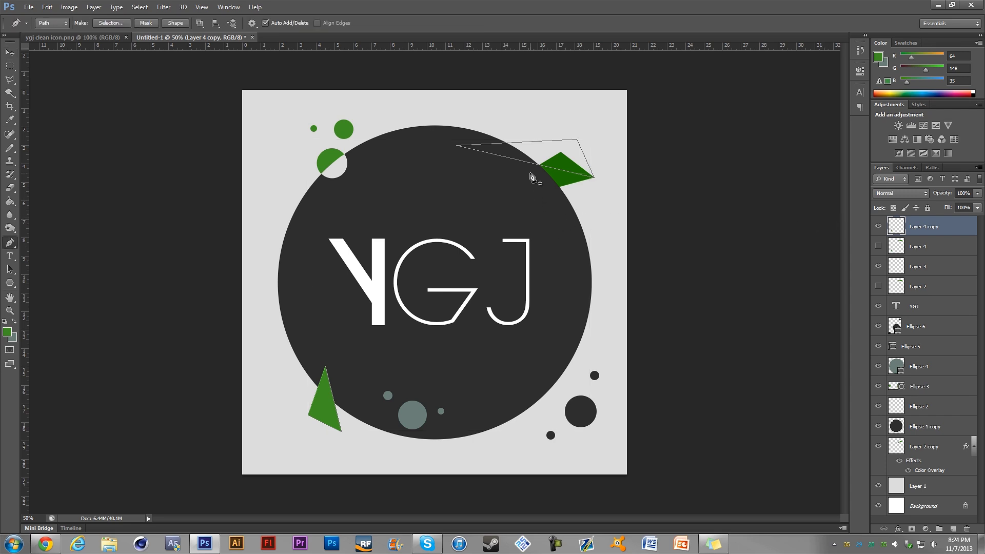
pyautogui.rightClick(531, 174)
pyautogui.click(566, 193)
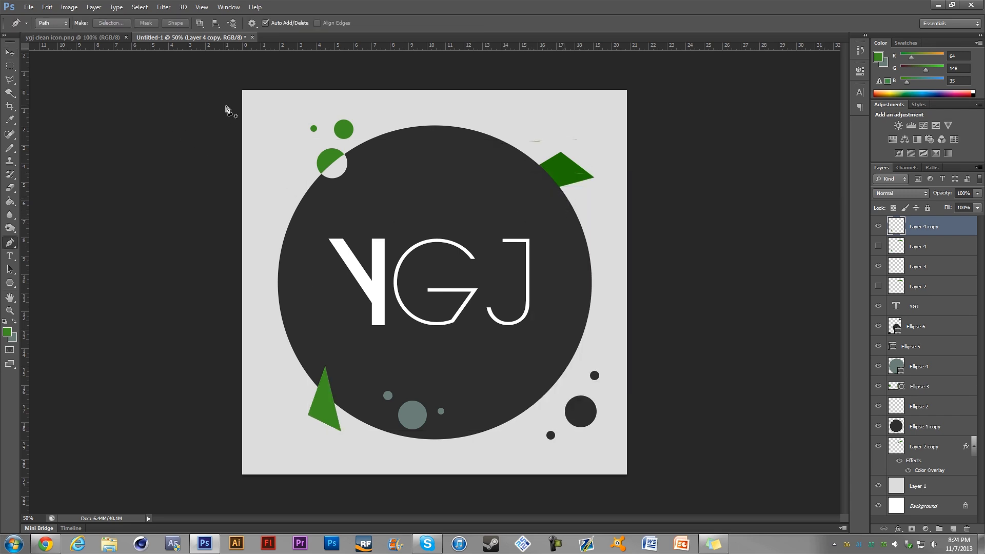
pyautogui.press('e')
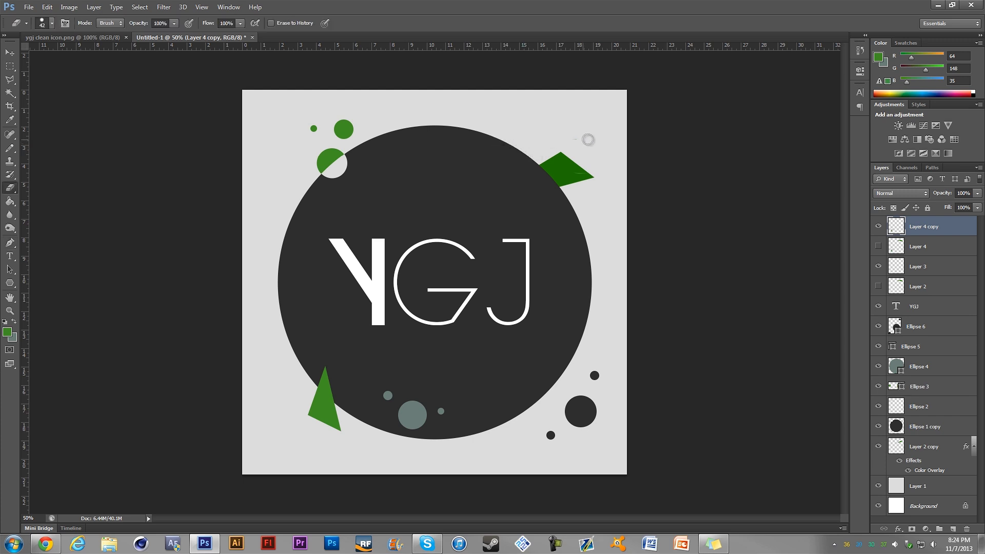
pyautogui.rightClick(528, 140)
pyautogui.moveTo(569, 163); pyautogui.dragTo(589, 163)
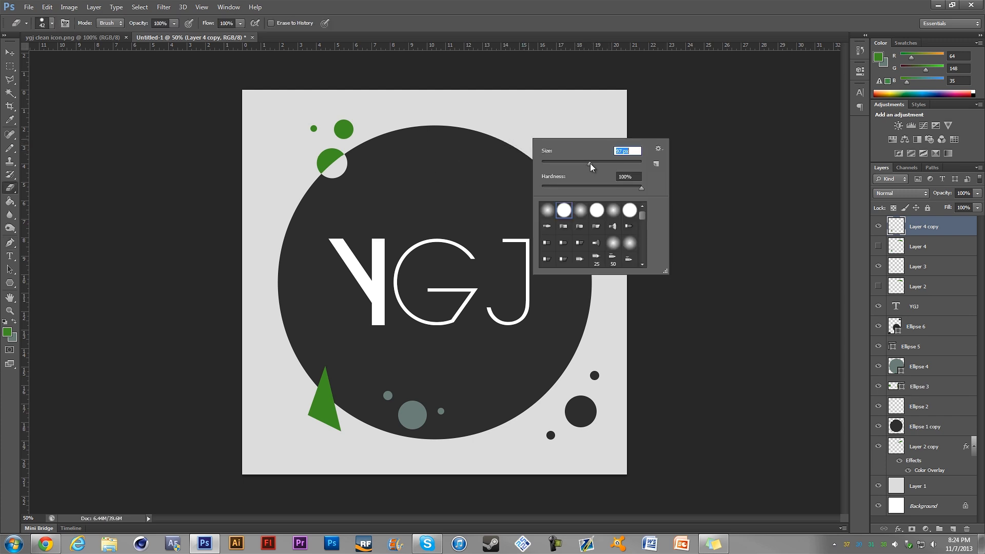
pyautogui.press('Return')
pyautogui.click(10, 52)
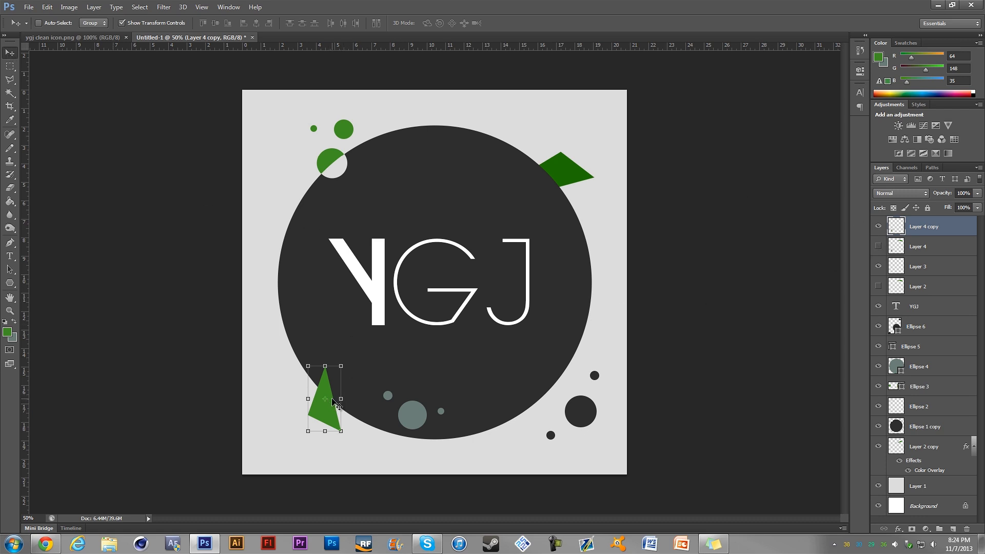
pyautogui.hotkey('ctrl', 't')
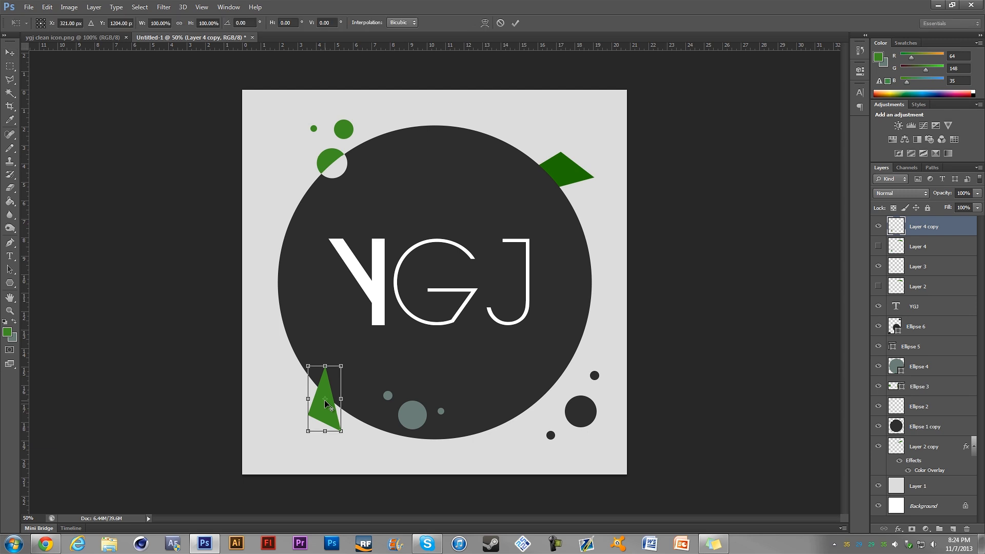
pyautogui.moveTo(325, 400); pyautogui.dragTo(308, 366)
pyautogui.click(10, 52)
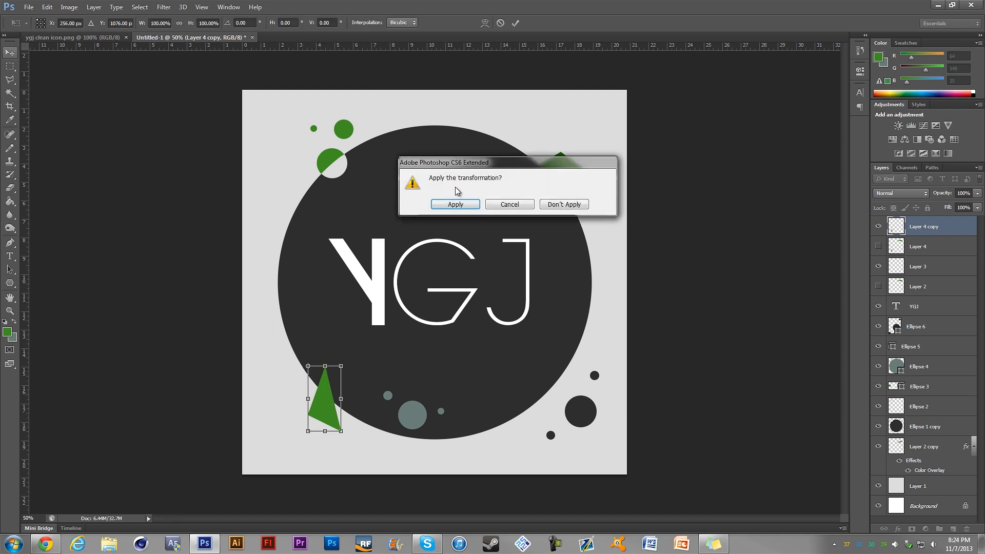
pyautogui.click(455, 205)
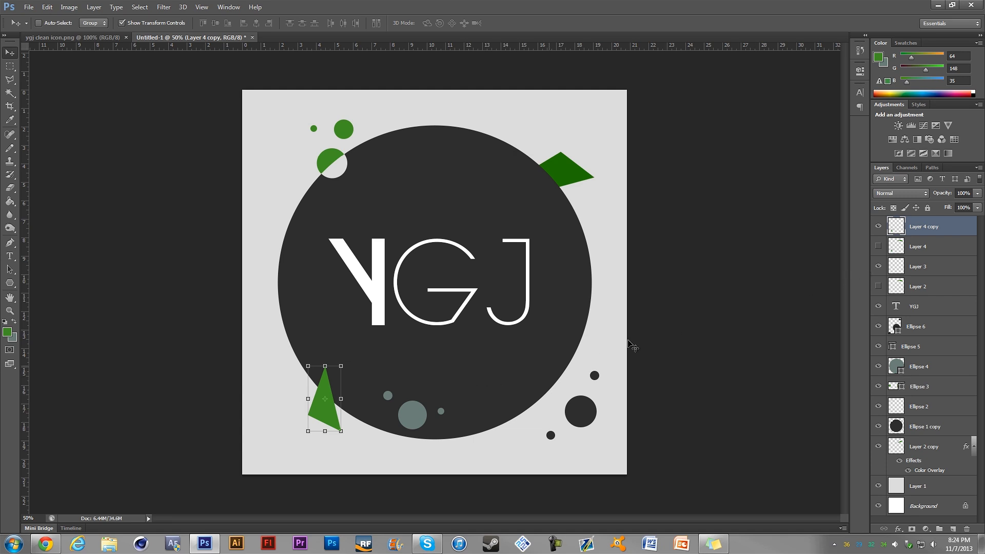
# Duplicate the lower-left triangle's layer as Layer 4 copy 2.
pyautogui.rightClick(934, 230)
pyautogui.click(818, 173)
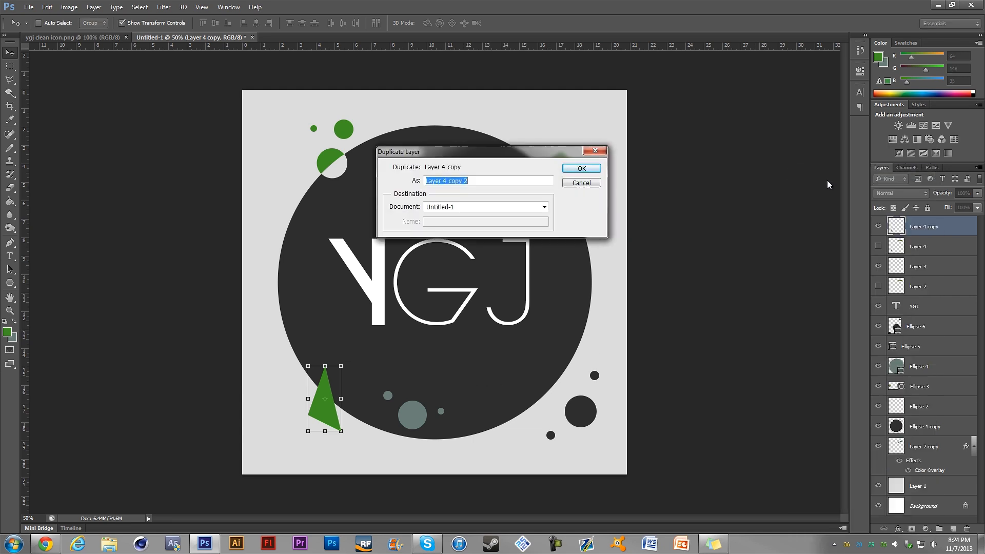
pyautogui.click(584, 168)
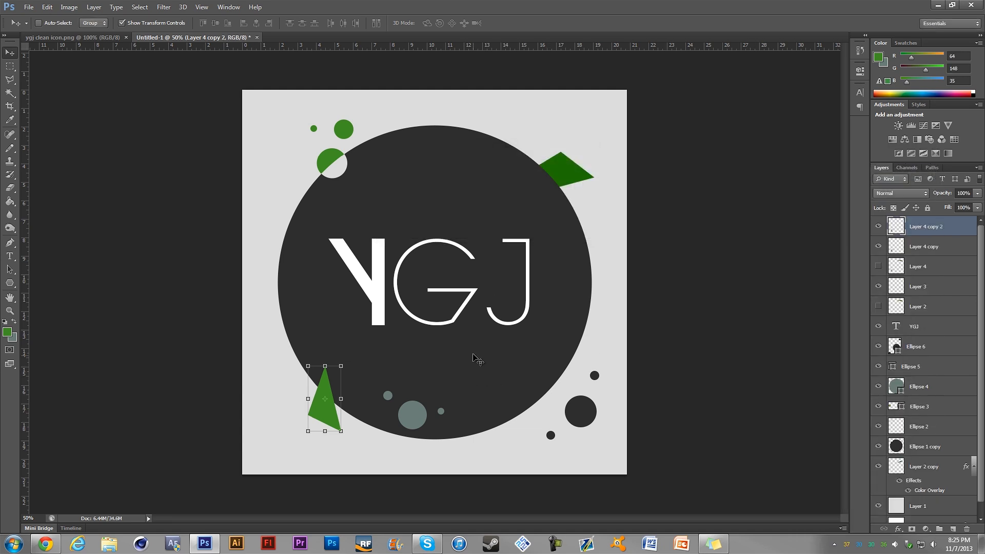
# Try scaling and rotating the duplicated triangle about its upper-left corner, and undo both changes.
pyautogui.click(324, 404)
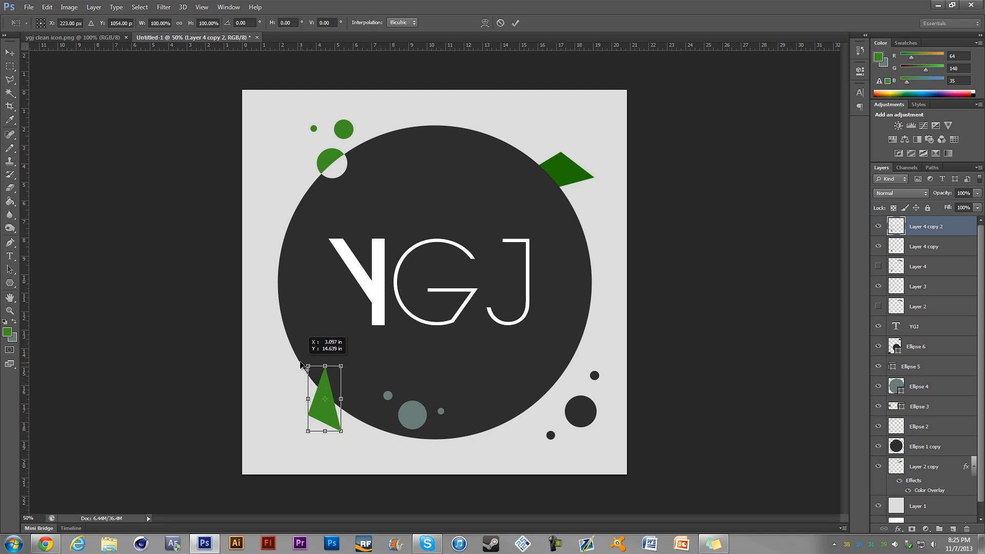
pyautogui.click(342, 432)
pyautogui.hotkey('ctrl', 'z')
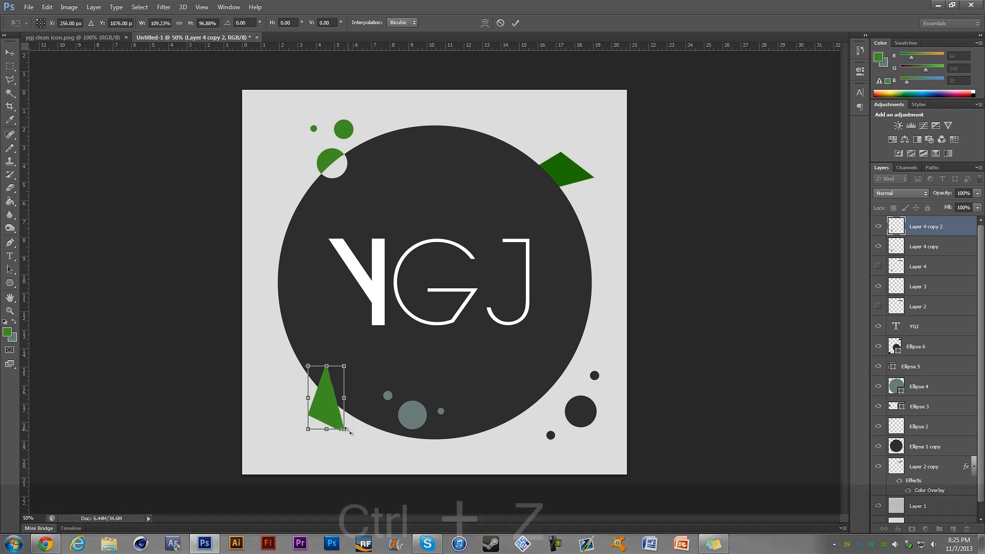
pyautogui.moveTo(348, 432); pyautogui.dragTo(337, 409)
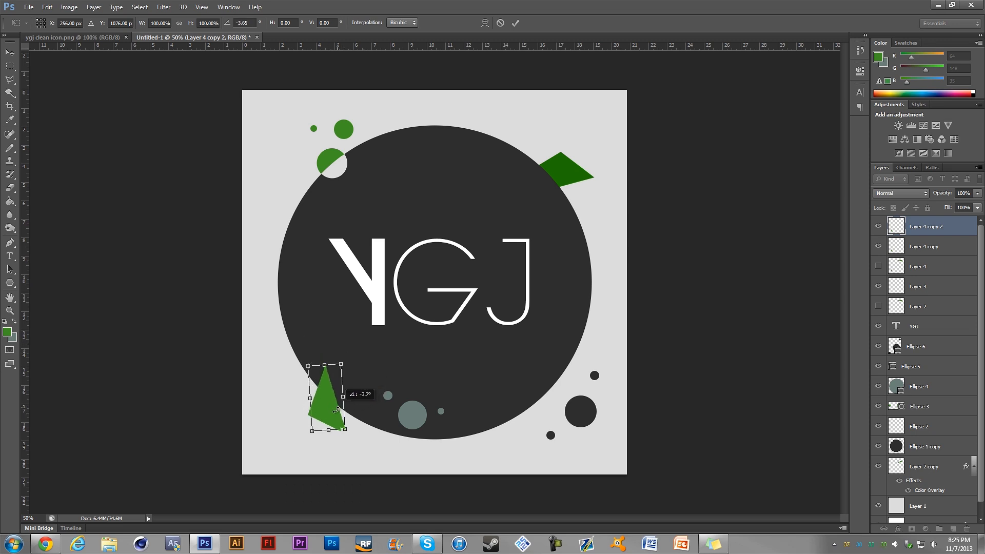
pyautogui.hotkey('ctrl', 'z')
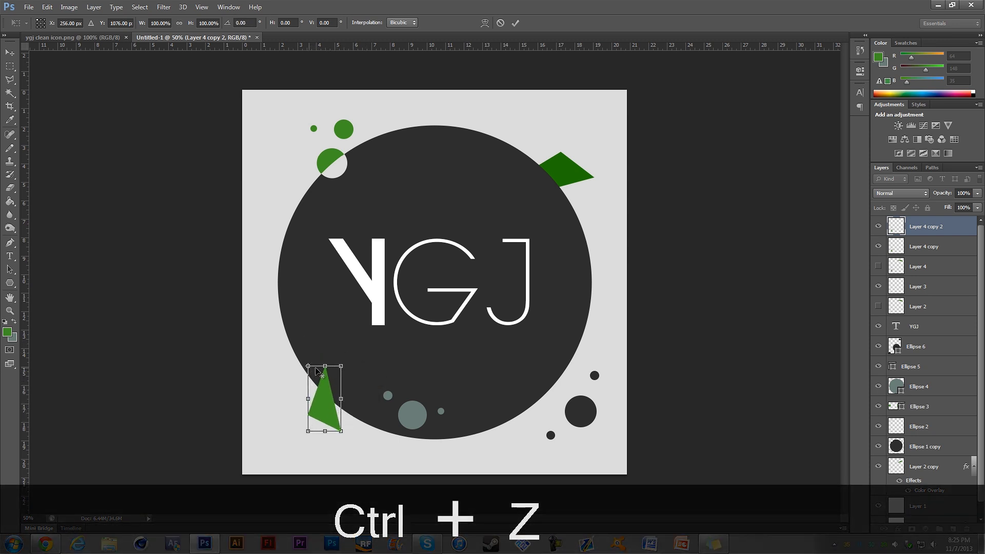
# Rotate the duplicated triangle by about -100.6° around its top-centre point and apply the transformation.
pyautogui.moveTo(315, 369); pyautogui.dragTo(324, 366)
pyautogui.moveTo(341, 431); pyautogui.dragTo(390, 318)
pyautogui.hotkey('ctrl', 'z')
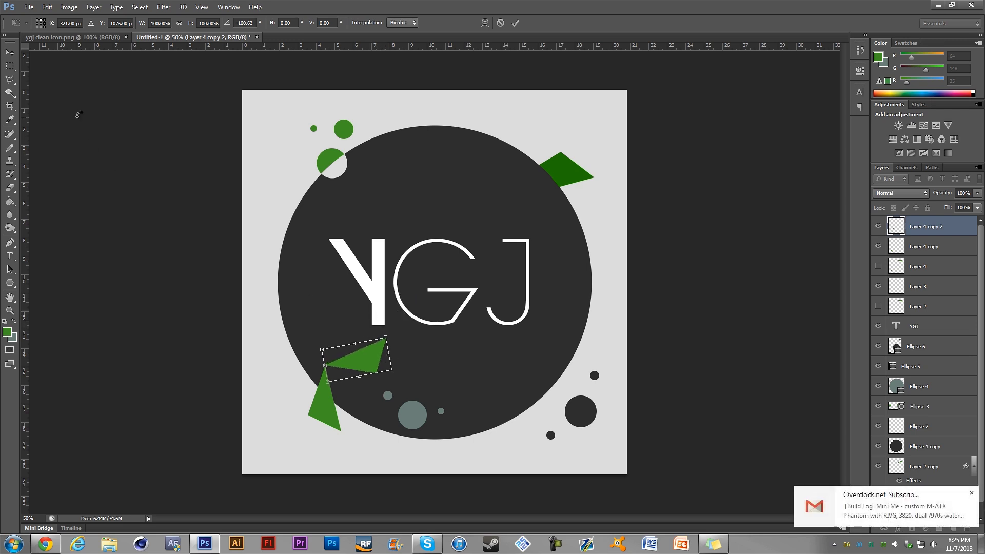
pyautogui.click(10, 52)
pyautogui.click(433, 205)
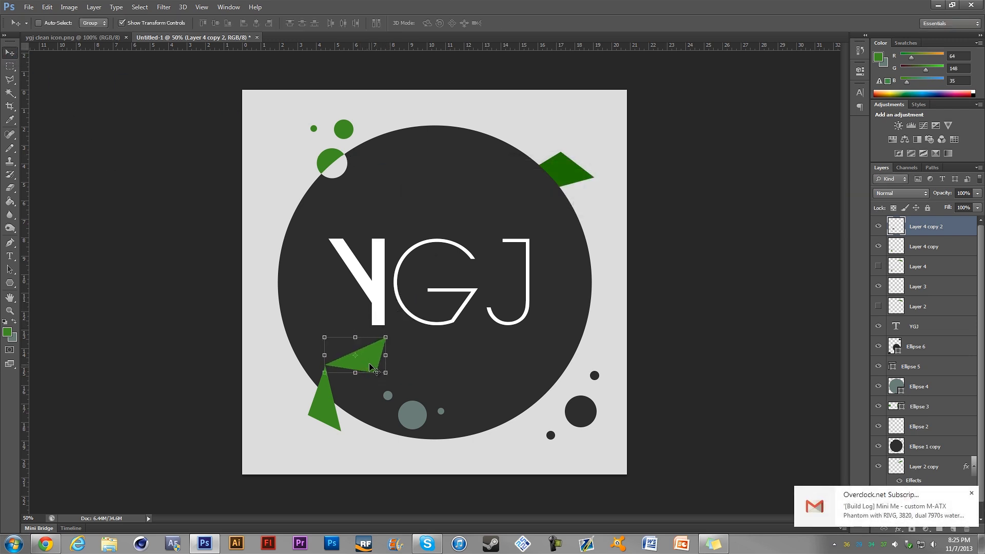
# Move the rotated triangle over the first triangle's tip at the circle's edge and order its layer below Layer 4 copy.
pyautogui.moveTo(373, 363); pyautogui.dragTo(341, 371)
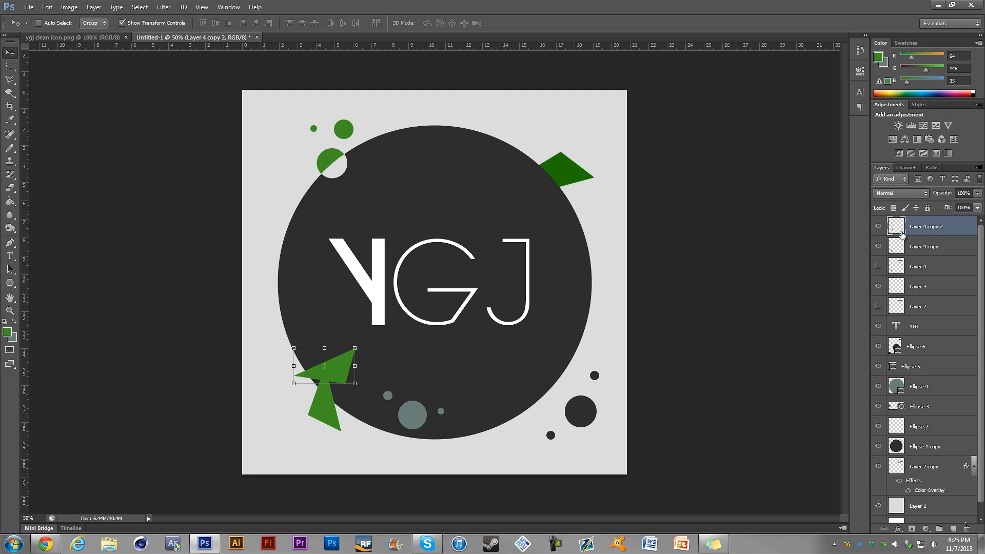
pyautogui.moveTo(902, 234); pyautogui.dragTo(902, 255)
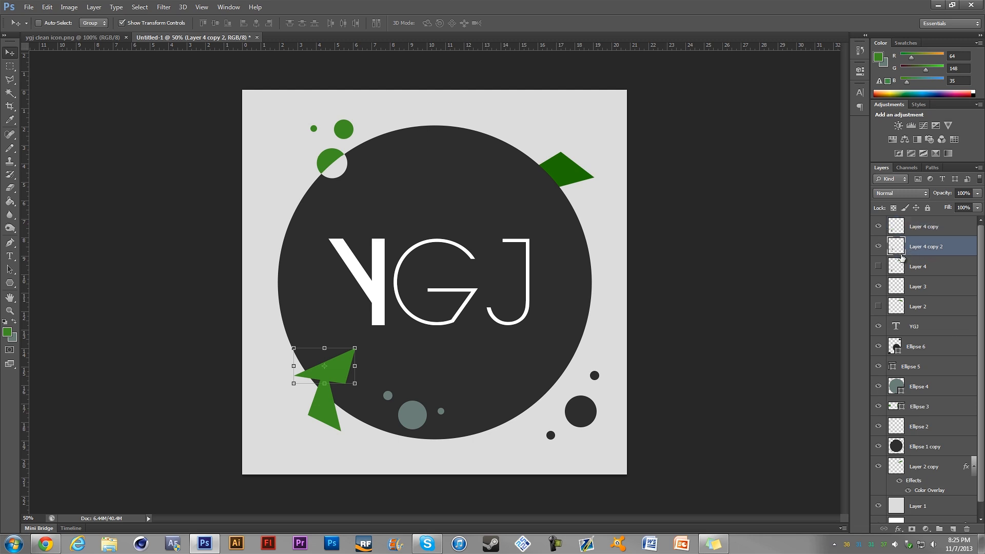
# Give Layer 4 copy 2 a Color Overlay in dark green #1e7600 sampled from the upper-right fold, and show Layer 2 again.
pyautogui.doubleClick(952, 249)
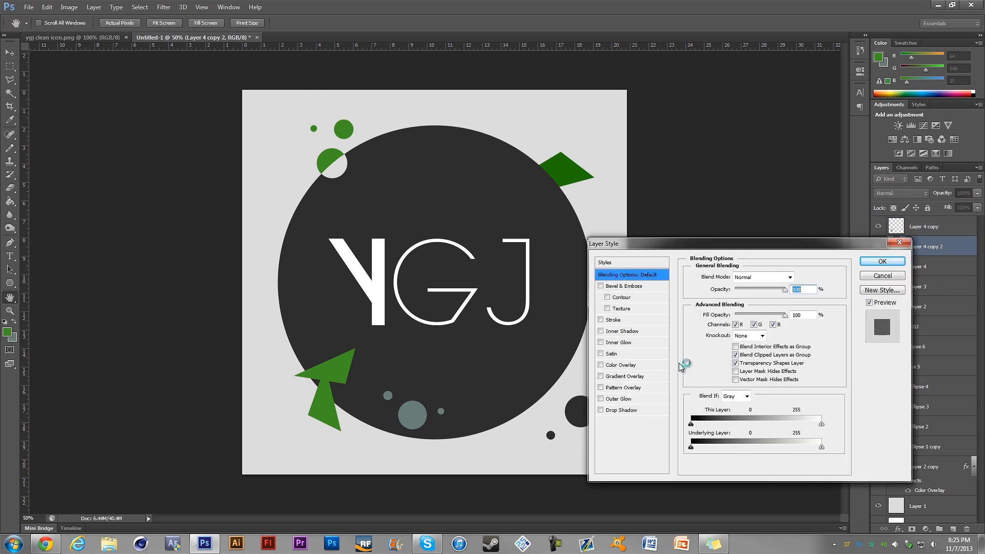
pyautogui.click(613, 365)
pyautogui.click(808, 280)
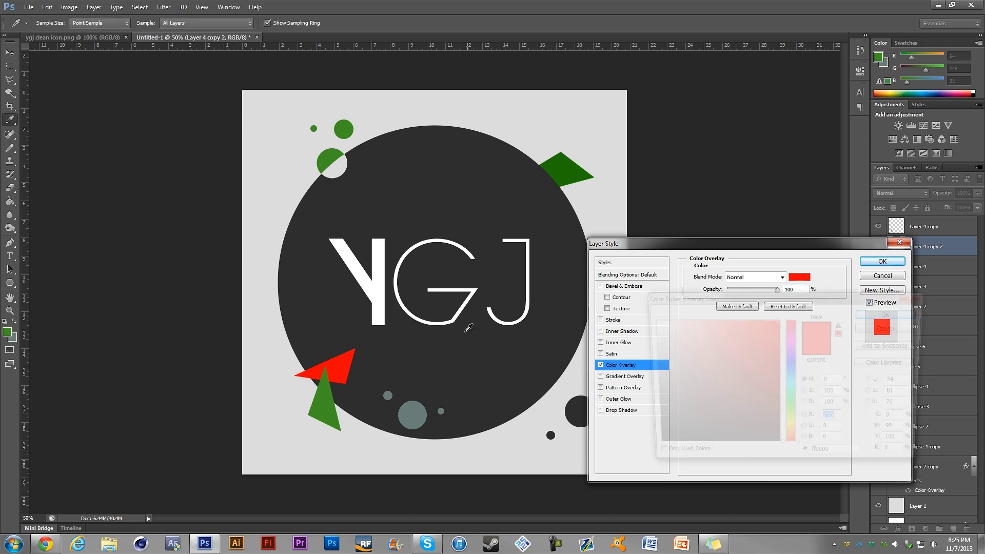
pyautogui.click(570, 180)
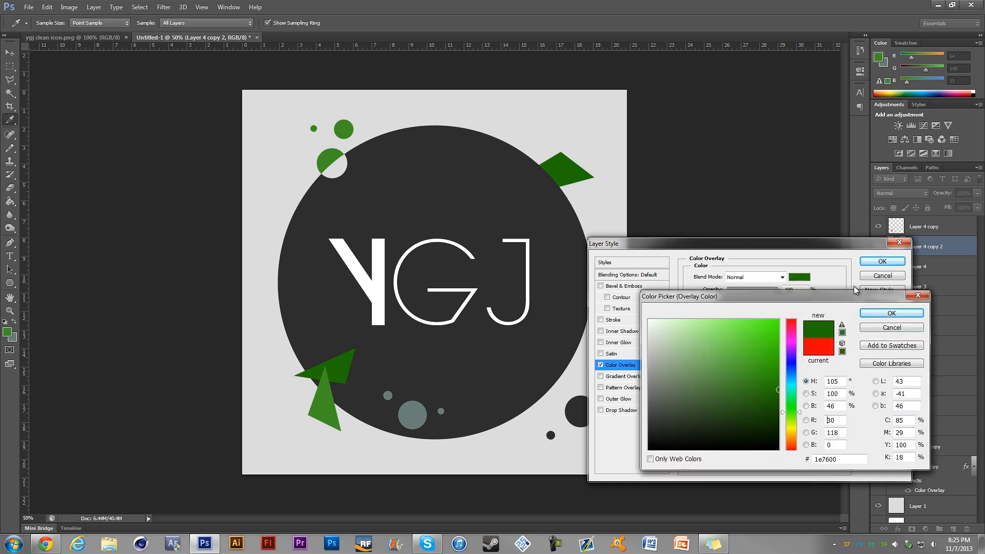
pyautogui.click(891, 313)
pyautogui.click(882, 261)
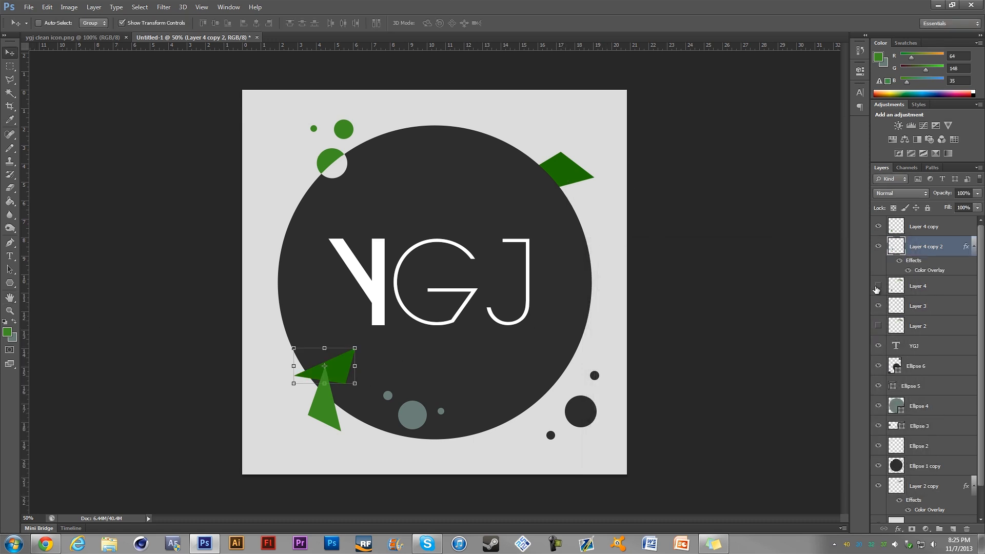
pyautogui.click(877, 326)
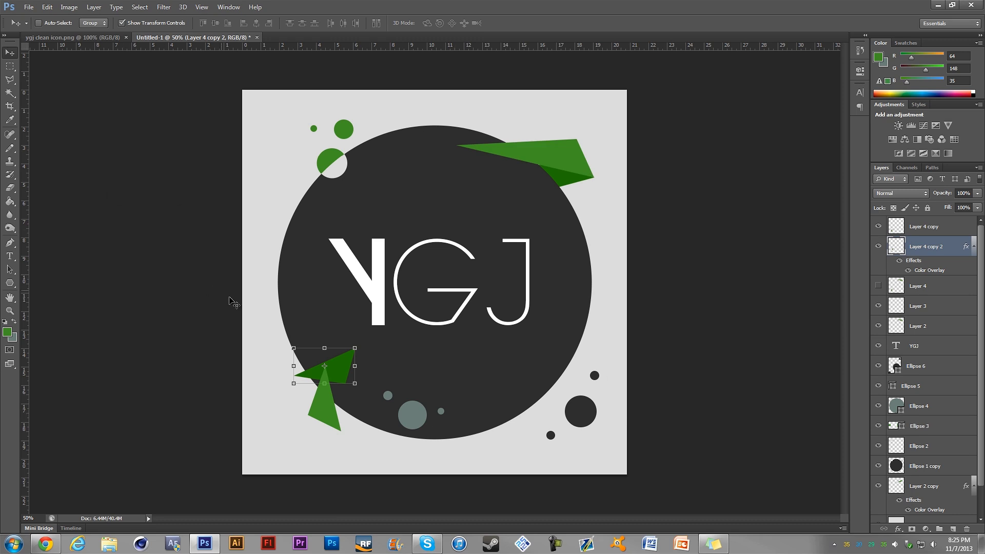
# Nudge the dark green triangle on Layer 4 copy 2 so its upper edge meets the light triangle's tip.
pyautogui.press('z')
pyautogui.moveTo(308, 372); pyautogui.dragTo(466, 292)
pyautogui.click(10, 52)
pyautogui.press('z')
pyautogui.click(10, 52)
pyautogui.moveTo(541, 380); pyautogui.dragTo(546, 388)
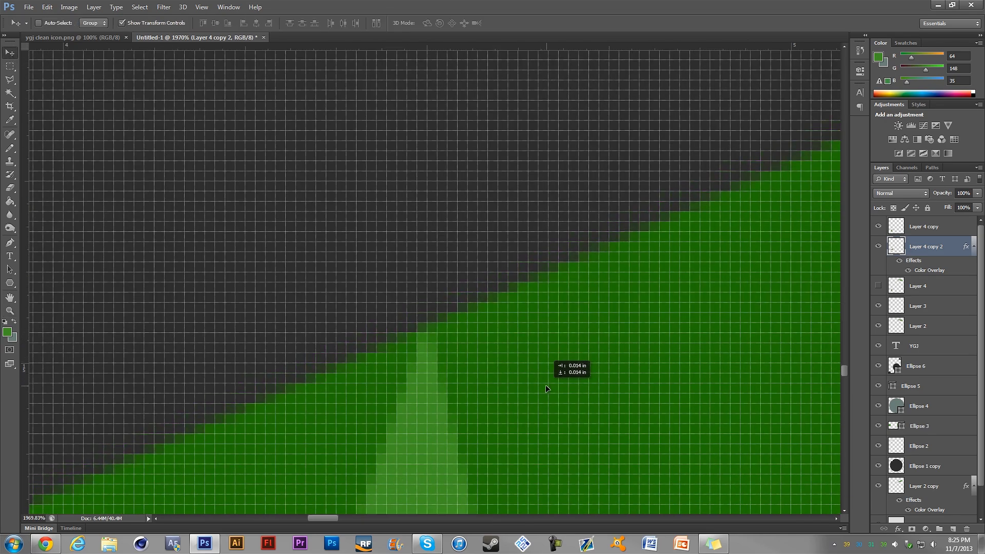
pyautogui.press('z')
pyautogui.click(263, 23)
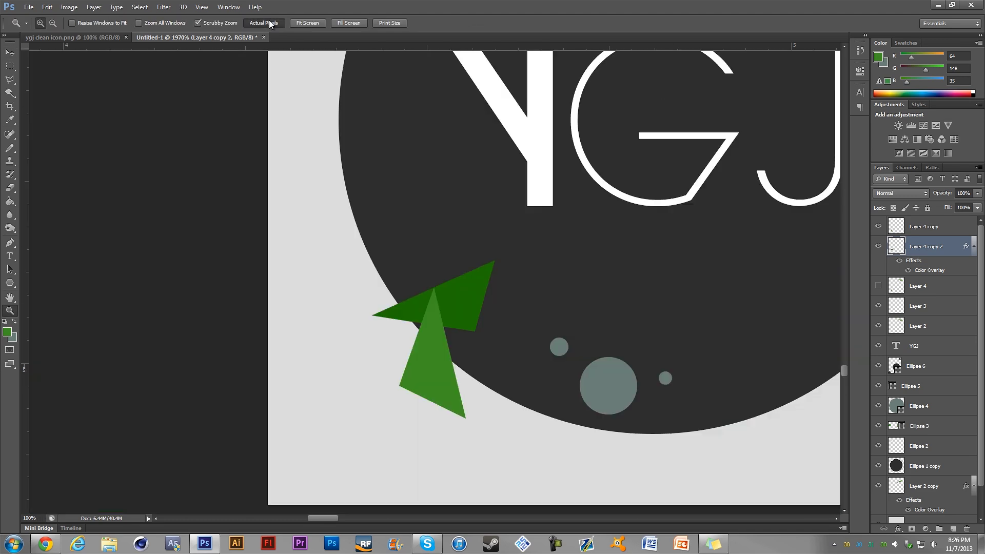
# Cut the light triangle's outline out of the dark triangle on Layer 4 copy 2, deselect, and hide Layer 4 copy.
pyautogui.moveTo(446, 274); pyautogui.dragTo(466, 262)
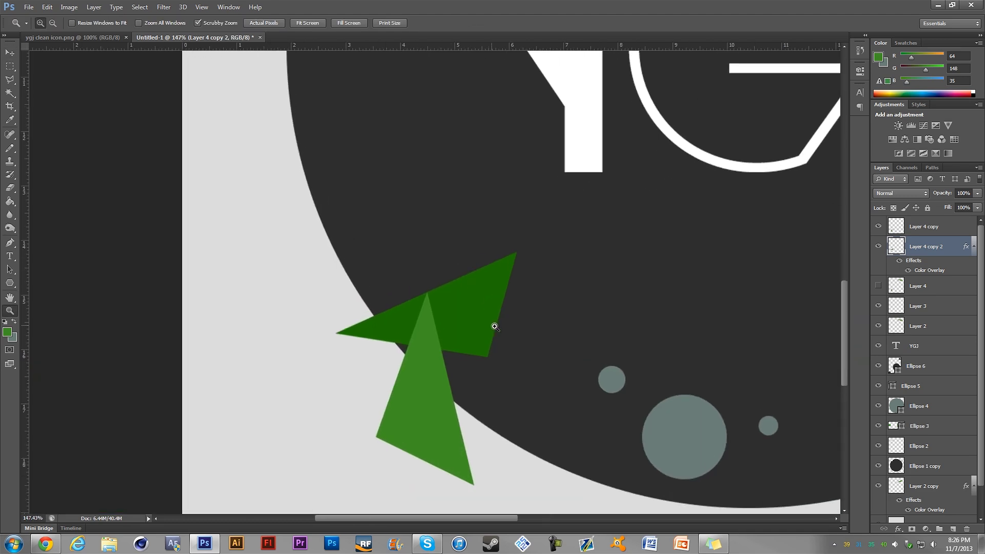
pyautogui.keyDown('ctrl'); pyautogui.click(894, 230); pyautogui.keyUp('ctrl')
pyautogui.click(921, 229)
pyautogui.press('Delete')
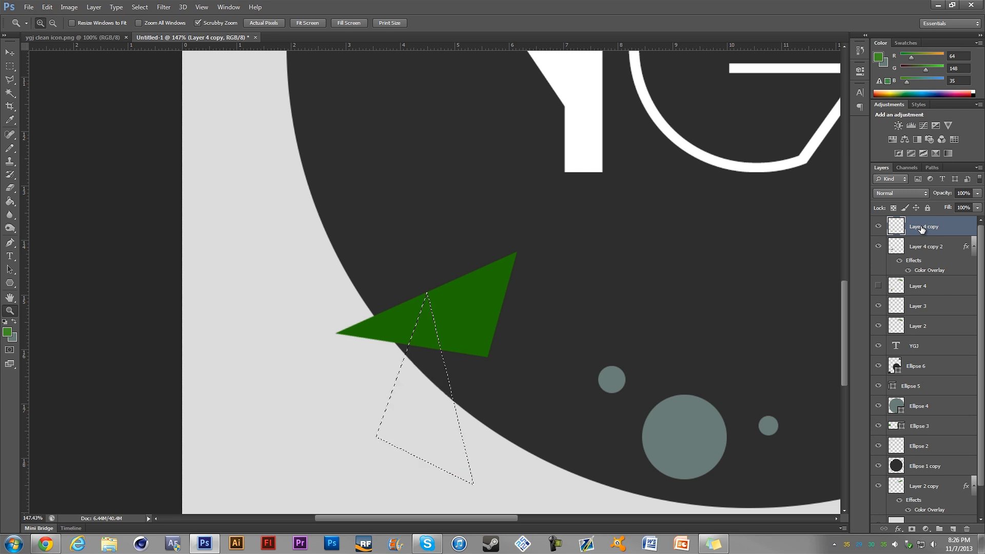
pyautogui.hotkey('ctrl', 'z')
pyautogui.click(930, 246)
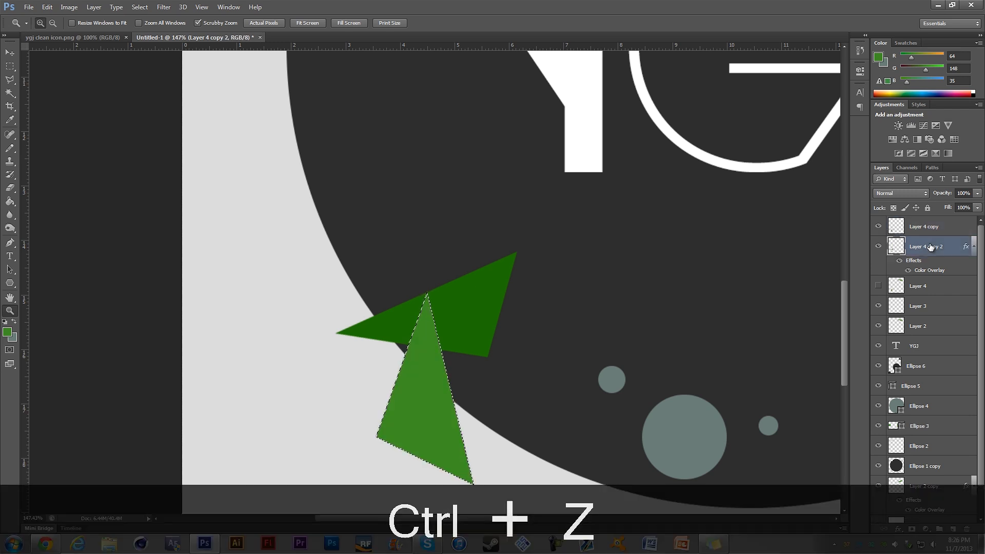
pyautogui.click(10, 67)
pyautogui.click(40, 81)
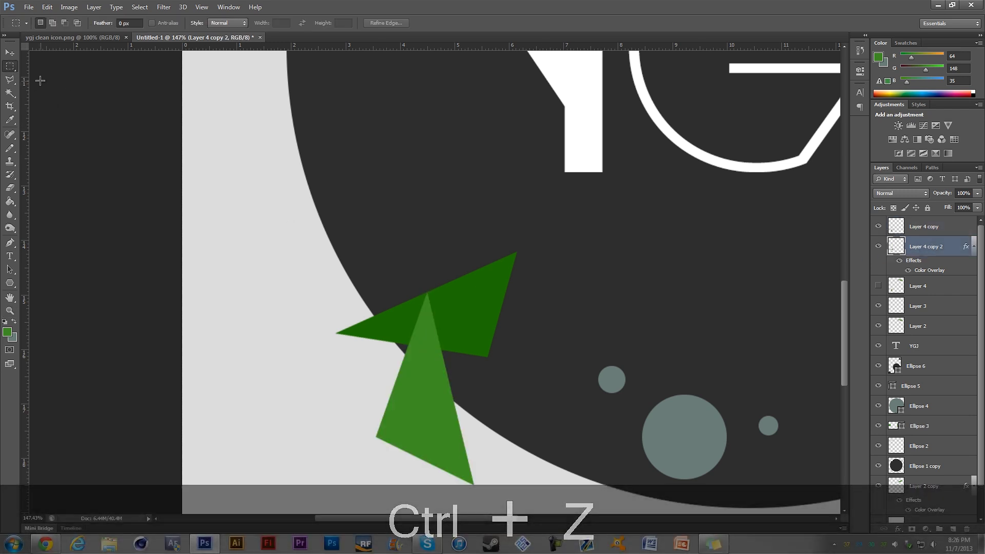
pyautogui.click(10, 52)
pyautogui.click(880, 226)
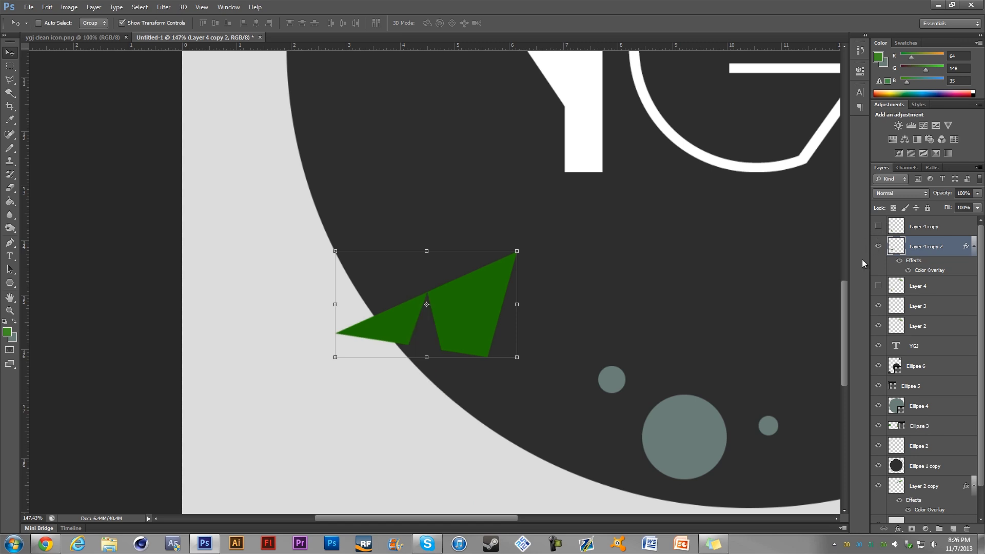
# Erase the dark triangle's part beyond the cut, finishing the remnants with a 36 px brush, and show Layer 4 copy again.
pyautogui.press('e')
pyautogui.moveTo(470, 338)
pyautogui.mouseDown()
pyautogui.moveTo(515, 273)
pyautogui.moveTo(472, 292)
pyautogui.moveTo(463, 308)
pyautogui.moveTo(471, 285)
pyautogui.moveTo(518, 285)
pyautogui.mouseUp()
pyautogui.press('z')
pyautogui.press('e')
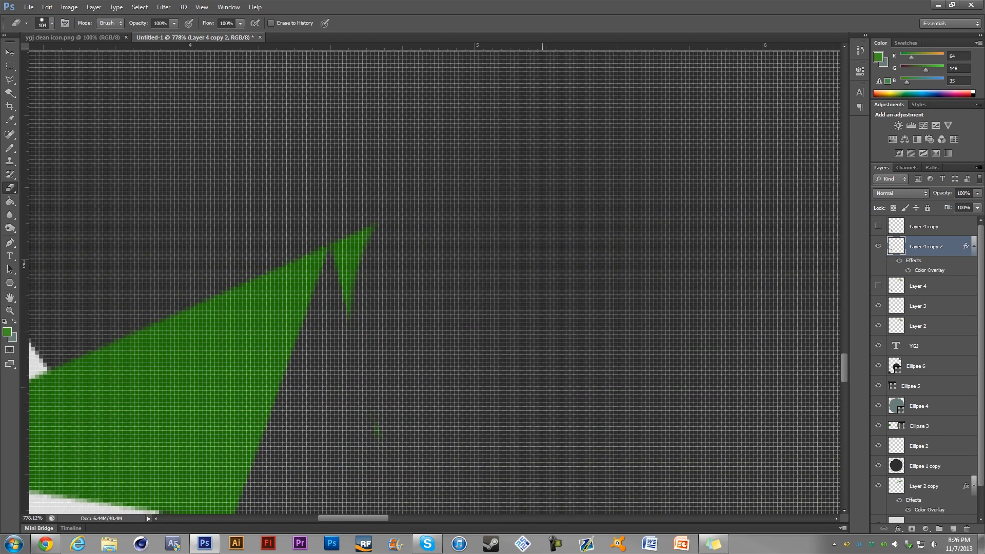
pyautogui.rightClick(575, 329)
pyautogui.write('36')
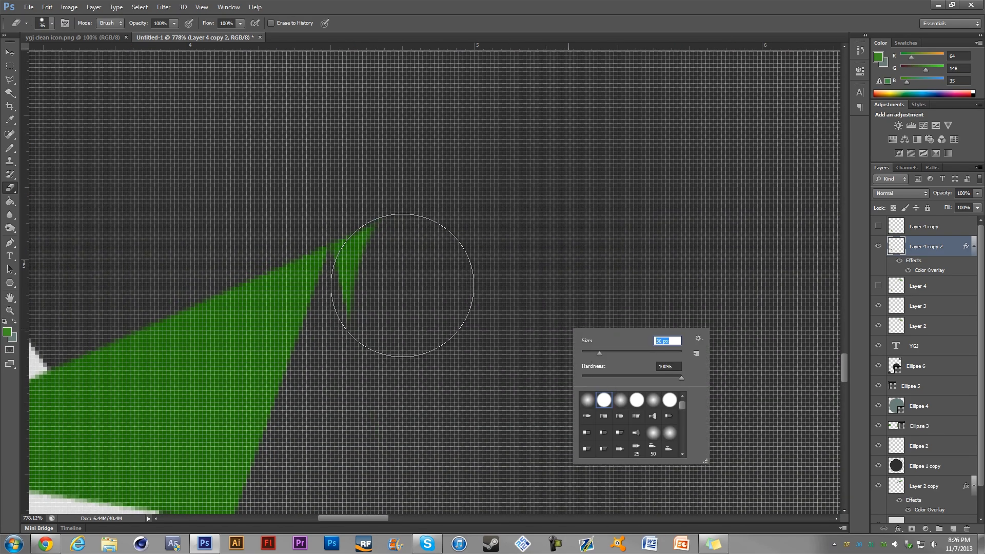
pyautogui.click(405, 262)
pyautogui.click(405, 232)
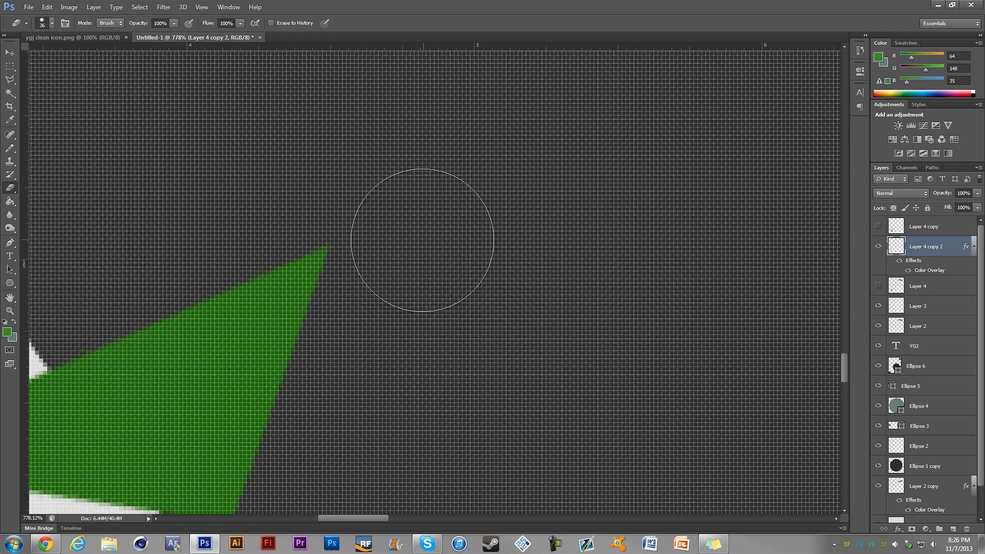
pyautogui.press('z')
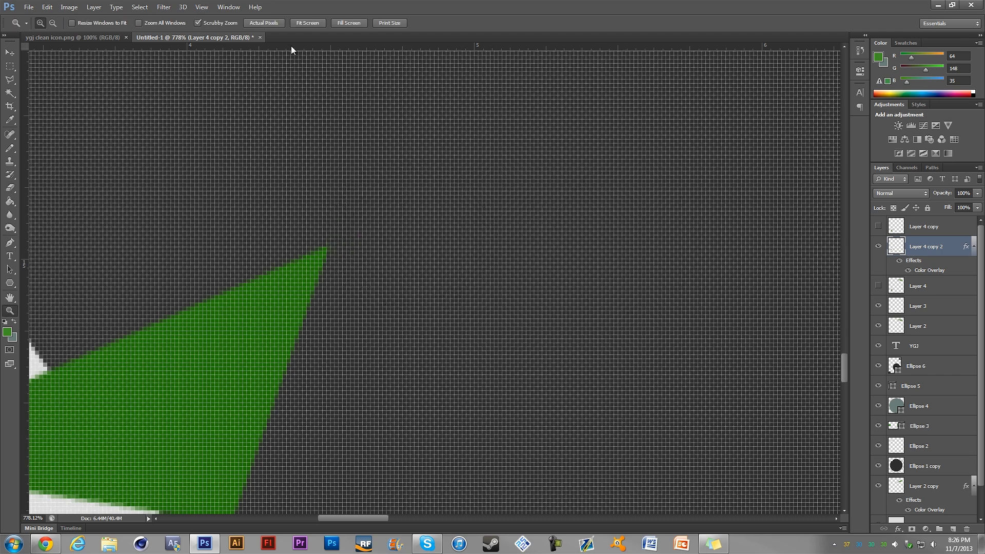
pyautogui.click(308, 23)
pyautogui.click(879, 227)
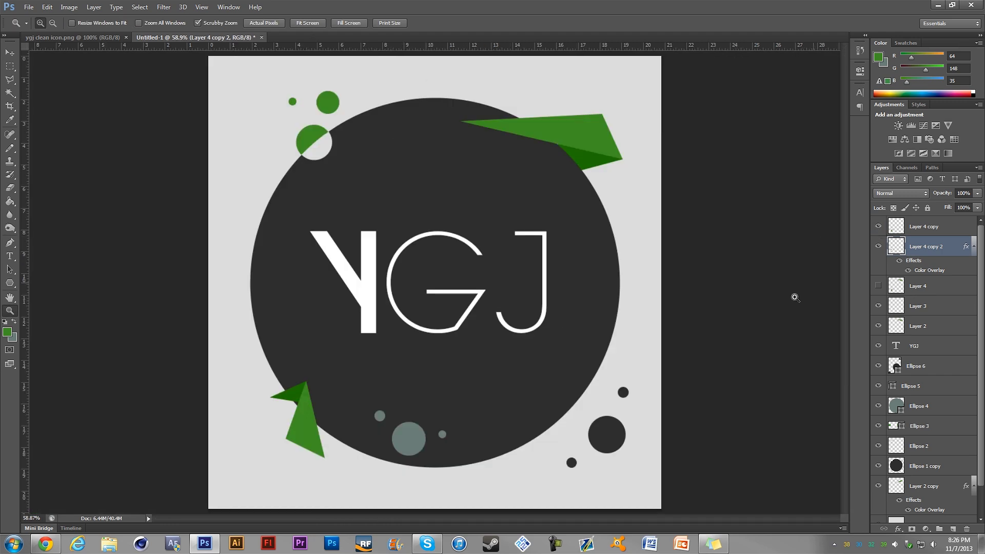
# Make gray-green the foreground color and draw a closed four-point pen path from the light triangle's lower tip across the circle's edge.
pyautogui.click(314, 458)
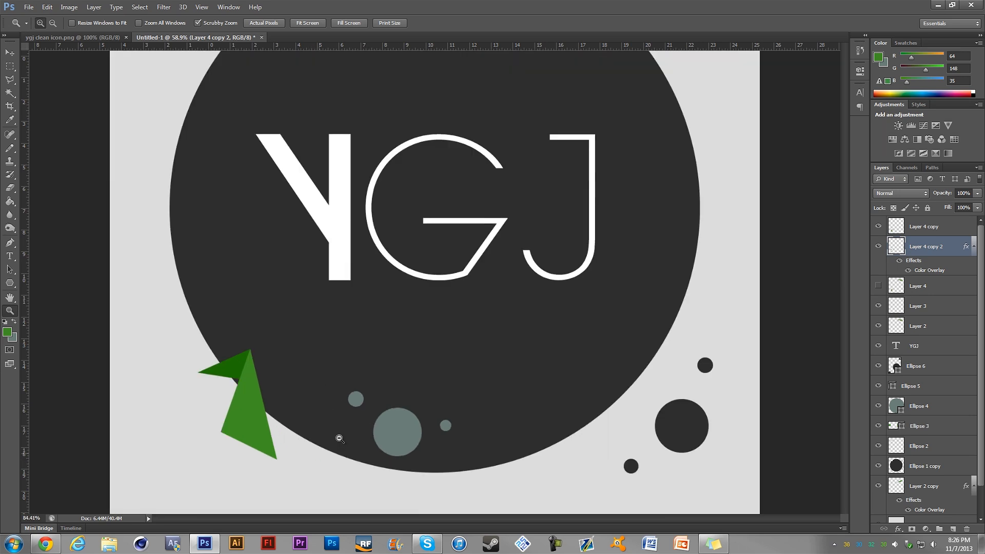
pyautogui.press('x')
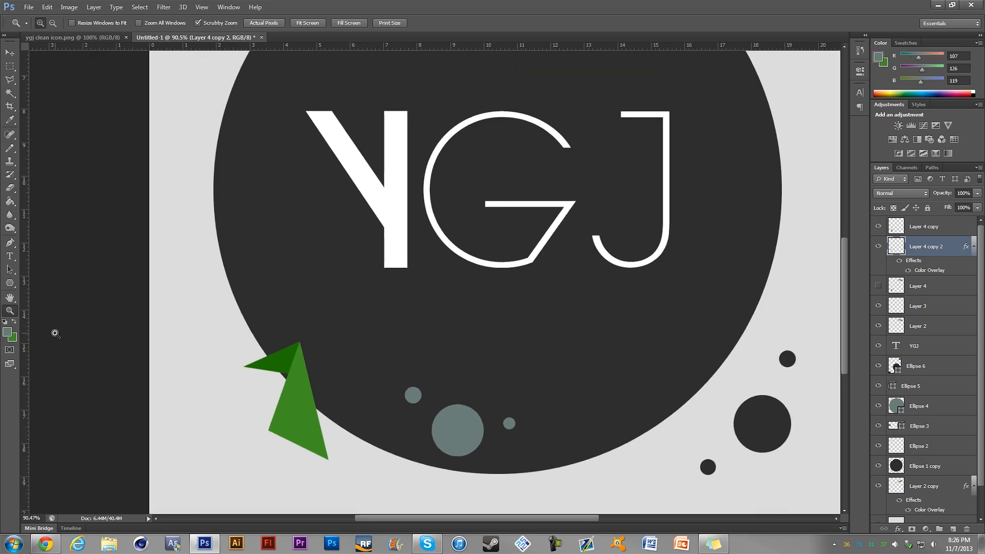
pyautogui.press('p')
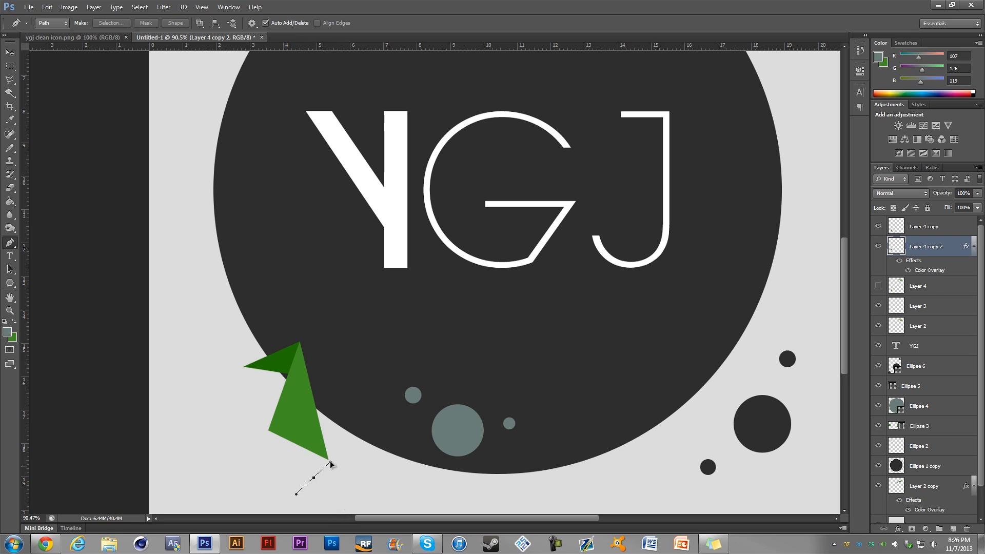
pyautogui.hotkey('ctrl', 'z')
pyautogui.press('z')
pyautogui.moveTo(323, 464); pyautogui.dragTo(356, 435)
pyautogui.press('p')
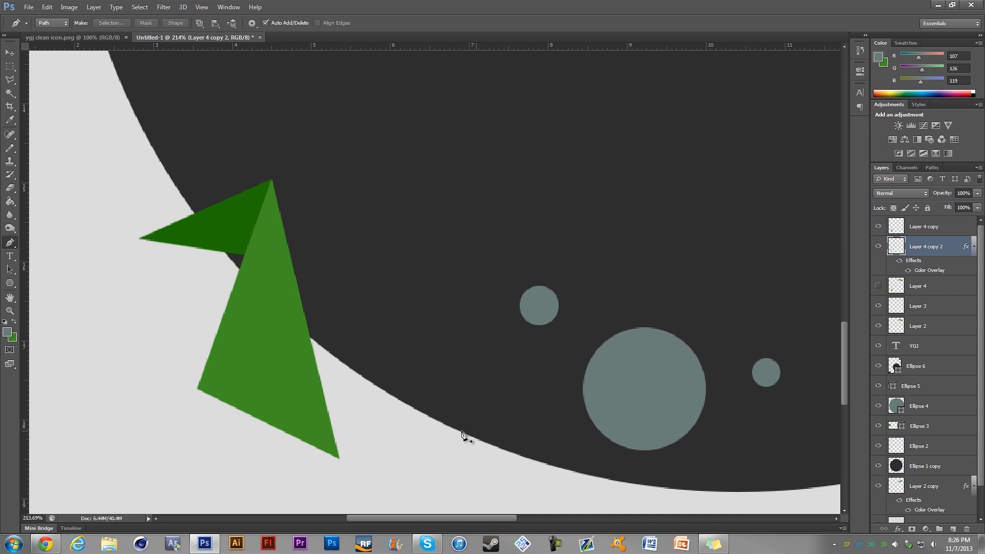
pyautogui.click(340, 460)
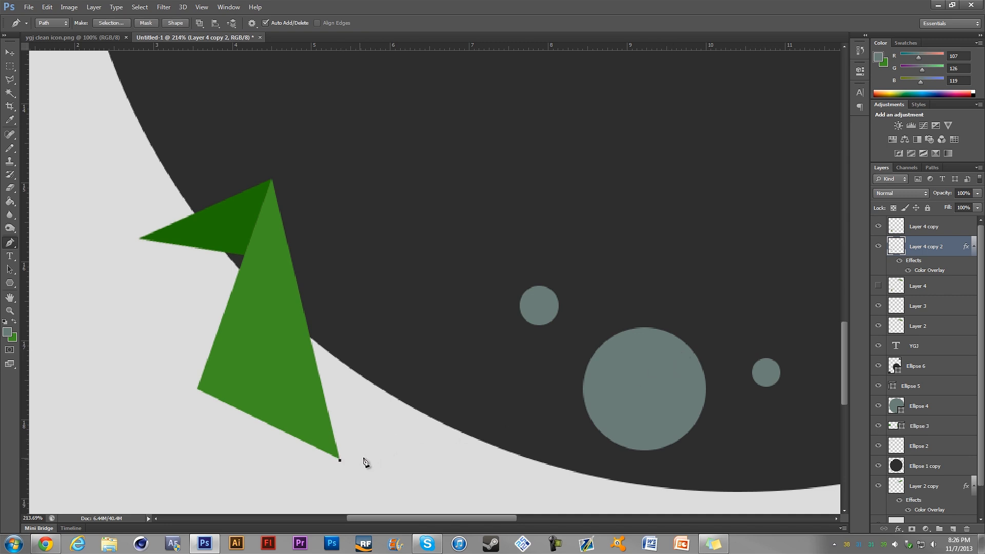
pyautogui.click(421, 396)
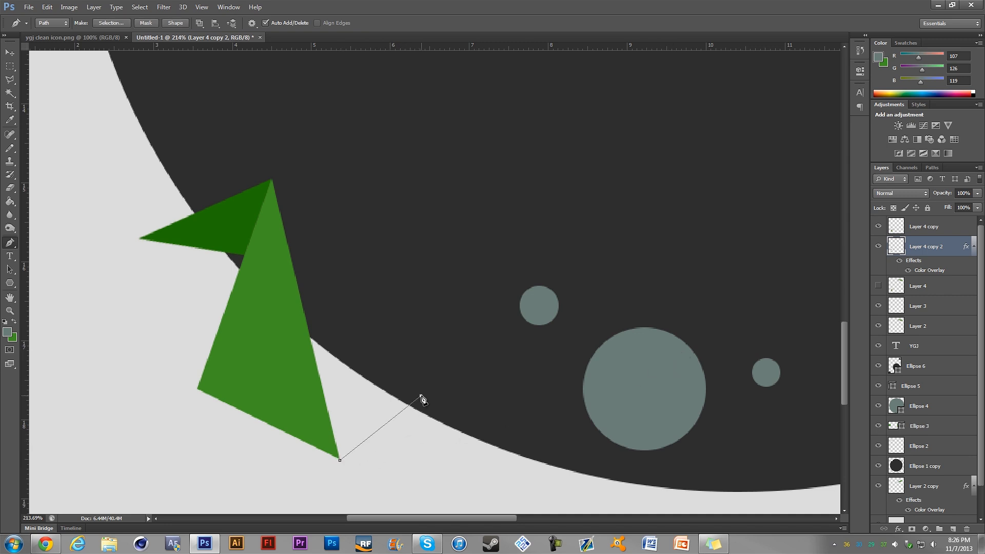
pyautogui.click(314, 320)
# Try filling the pen path on Layer 4 copy 2 several times, undoing each fill.
pyautogui.rightClick(382, 383)
pyautogui.click(407, 205)
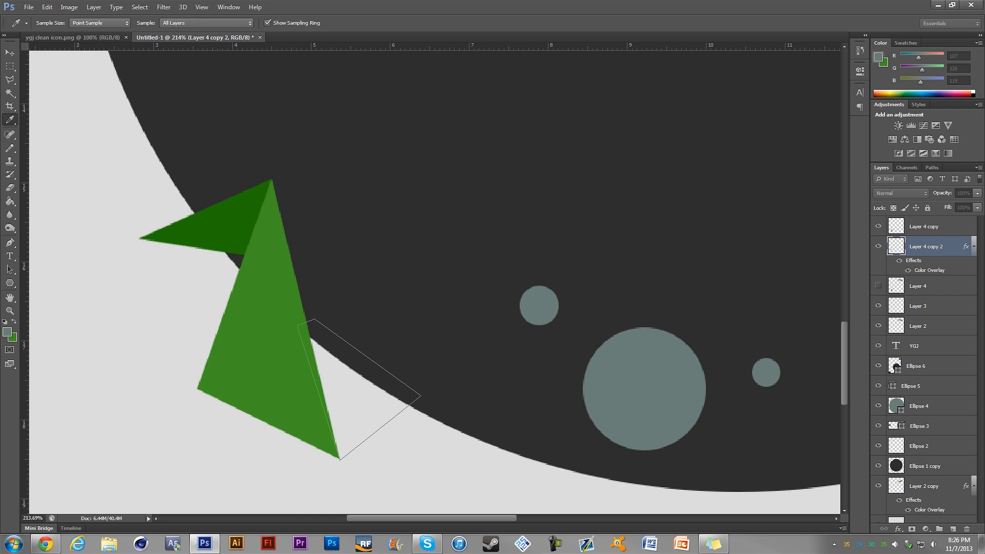
pyautogui.press('Return')
pyautogui.hotkey('ctrl', 'z')
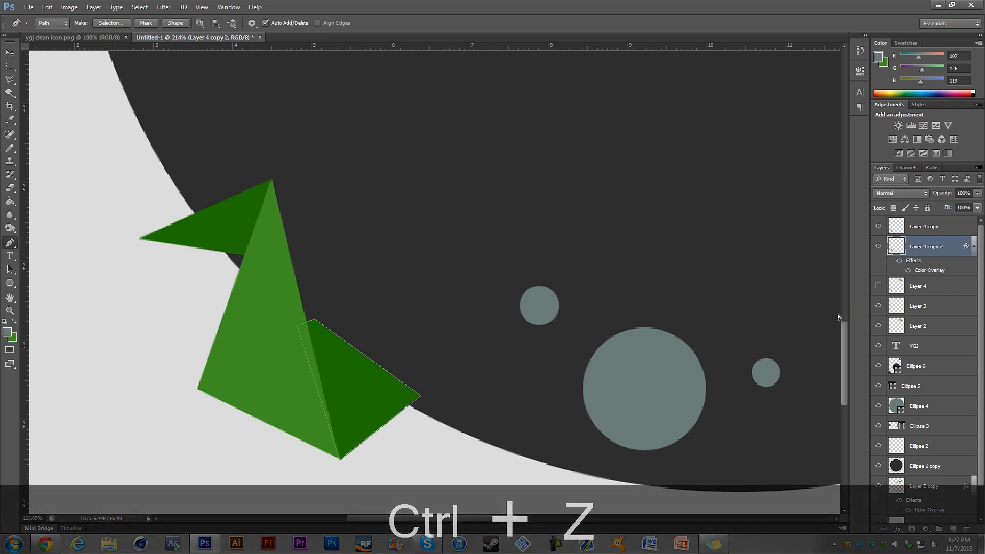
pyautogui.rightClick(380, 139)
pyautogui.click(420, 204)
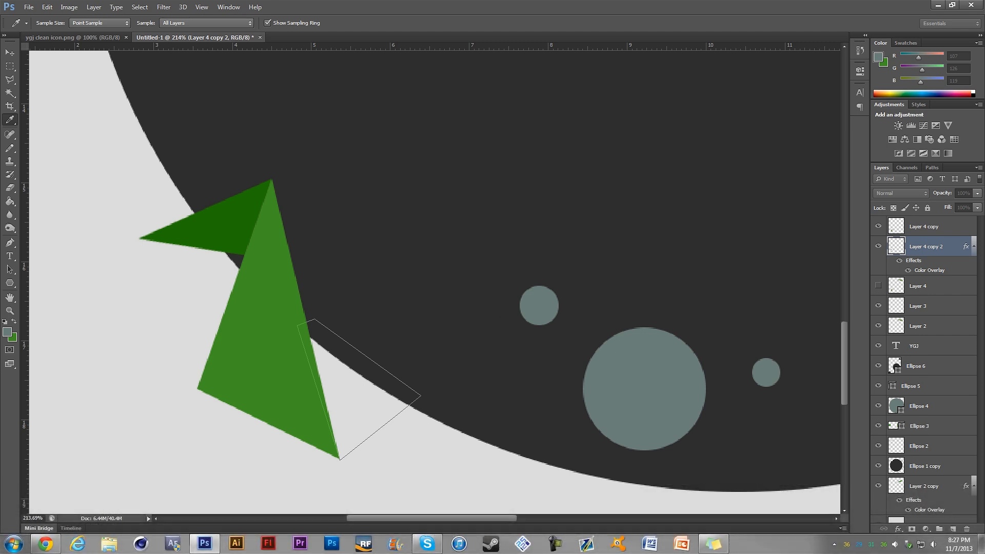
pyautogui.press('Return')
pyautogui.hotkey('ctrl', 'z')
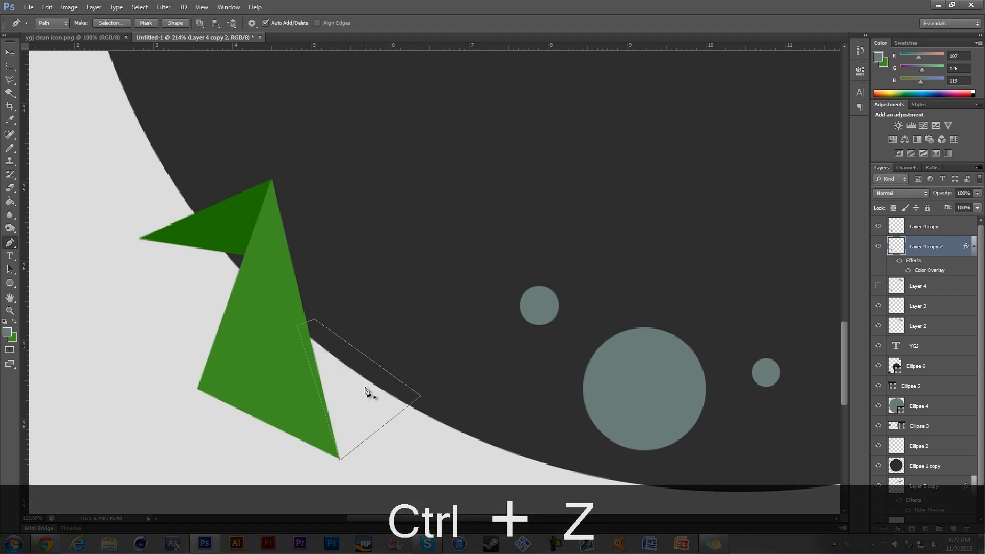
pyautogui.rightClick(367, 388)
pyautogui.click(406, 209)
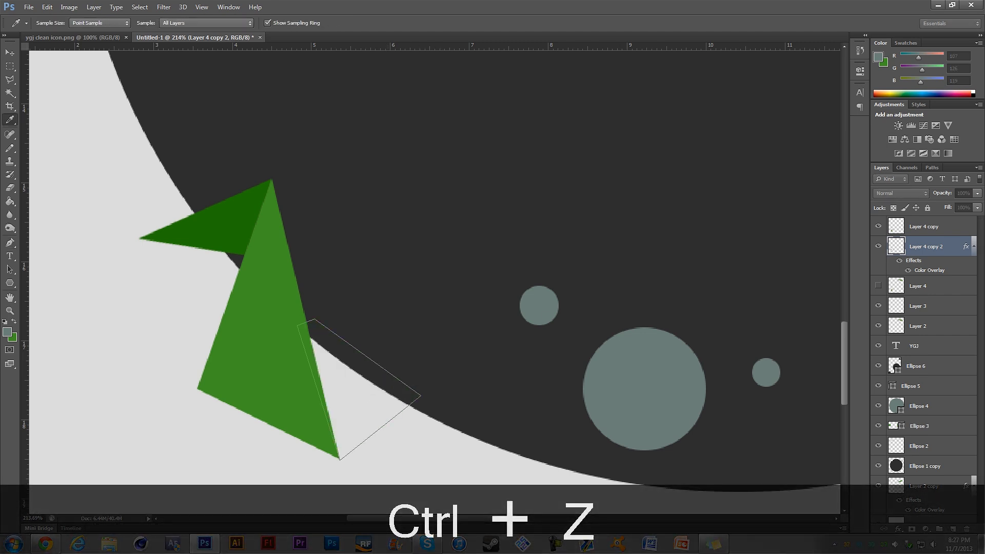
pyautogui.press('Return')
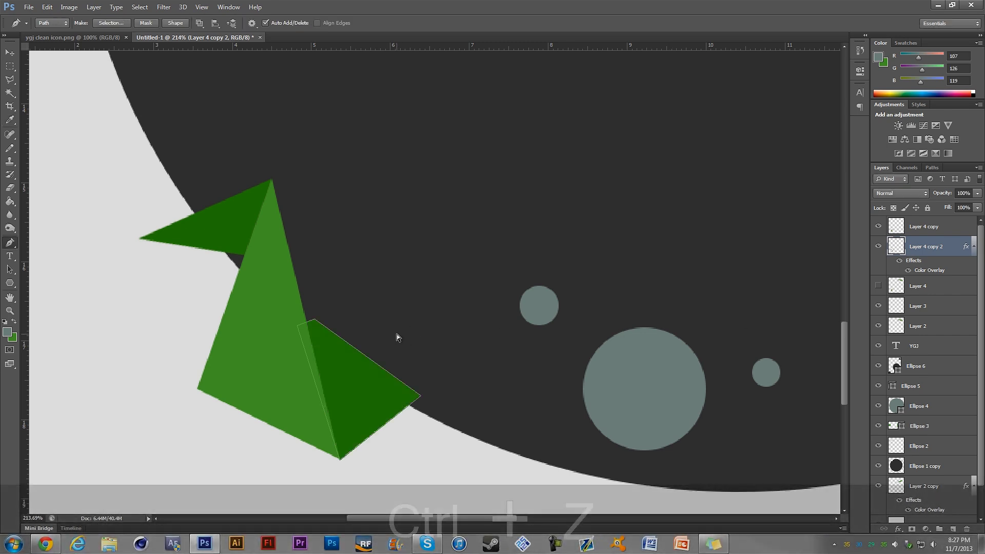
pyautogui.hotkey('ctrl', 'z')
# Try filling the path on Layer 4 copy 2 with the sampled gray-green #6b7e77, and undo the fill.
pyautogui.rightClick(366, 365)
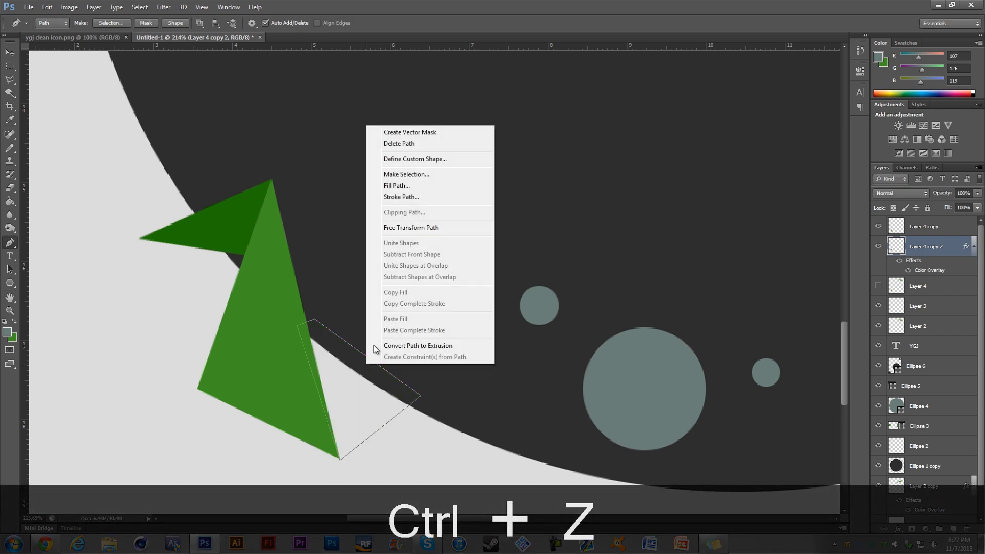
pyautogui.click(408, 186)
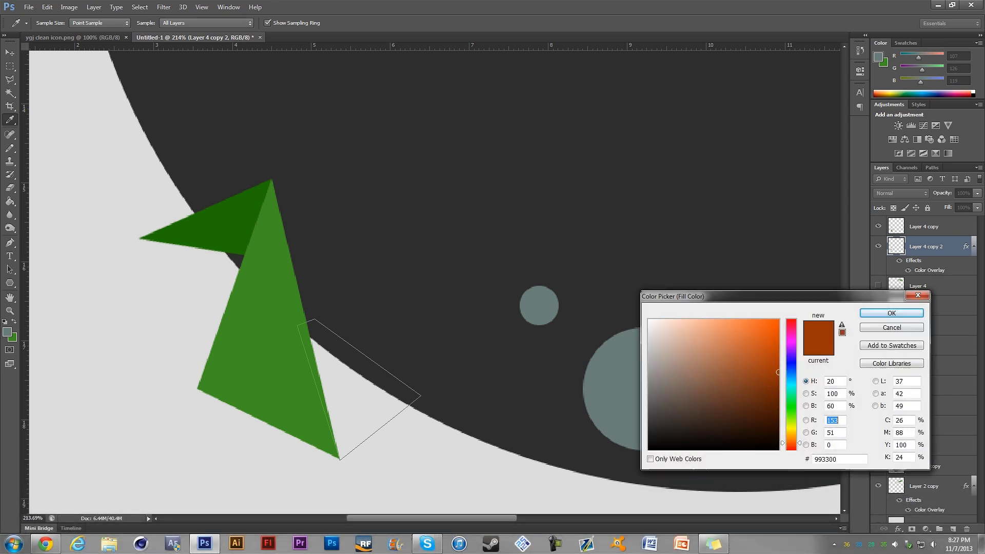
pyautogui.click(8, 333)
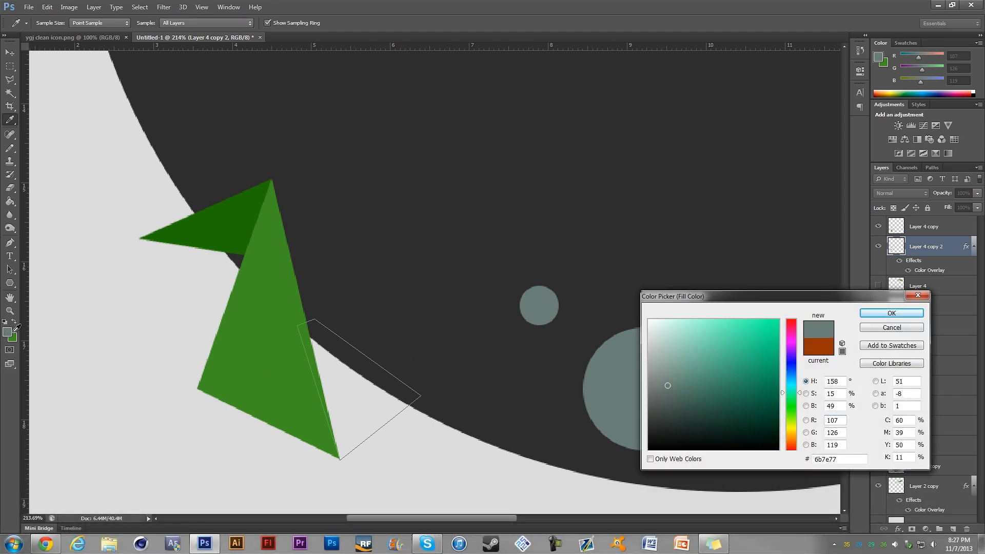
pyautogui.click(891, 312)
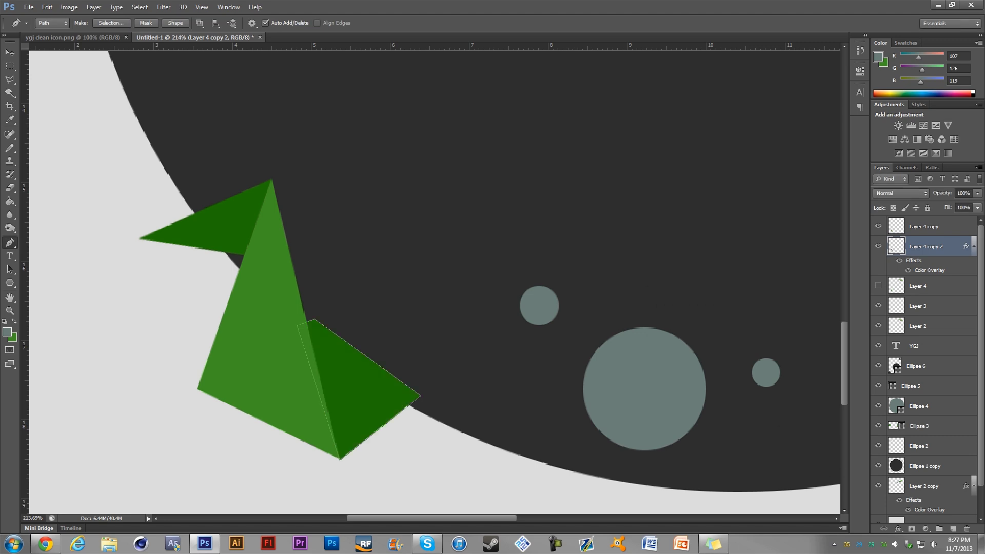
pyautogui.hotkey('ctrl', 'z')
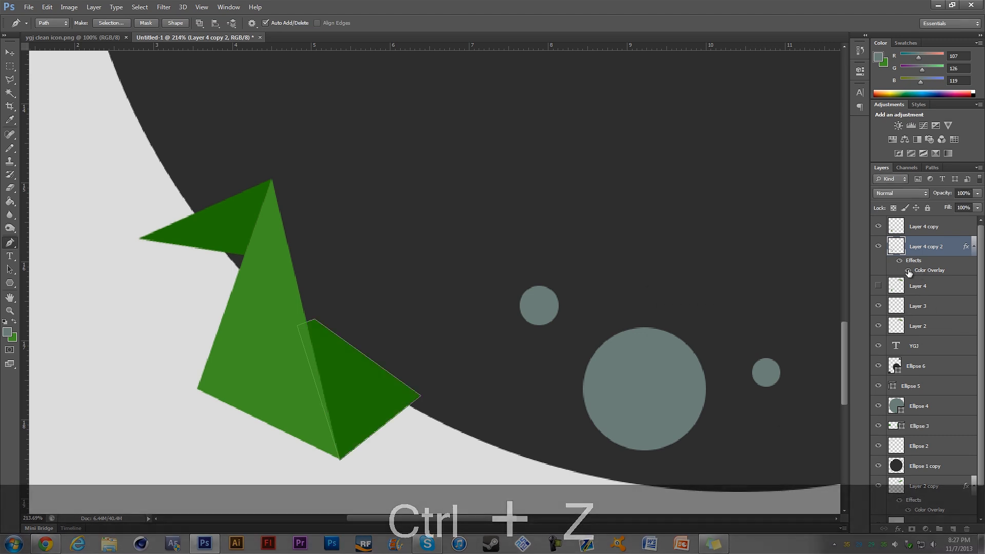
# Add a new layer above Layer 4 copy 2 and fill the pen path on it with gray-green #6b7e77.
pyautogui.click(953, 528)
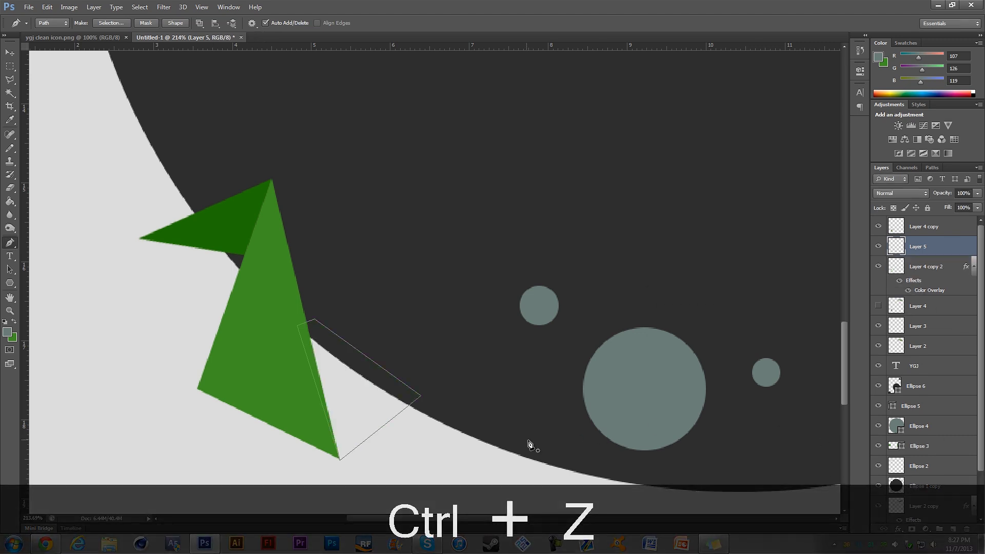
pyautogui.rightClick(356, 383)
pyautogui.click(400, 203)
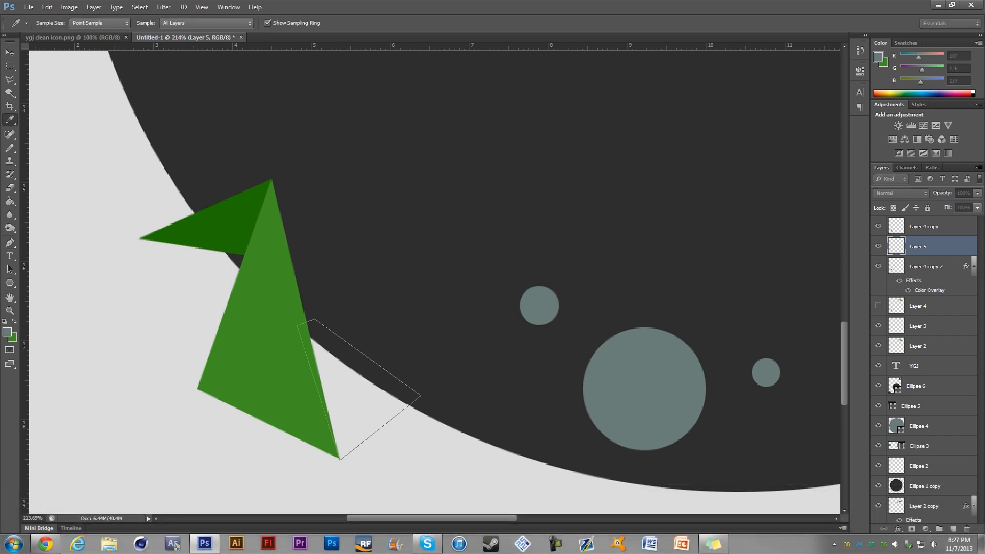
pyautogui.press('Return')
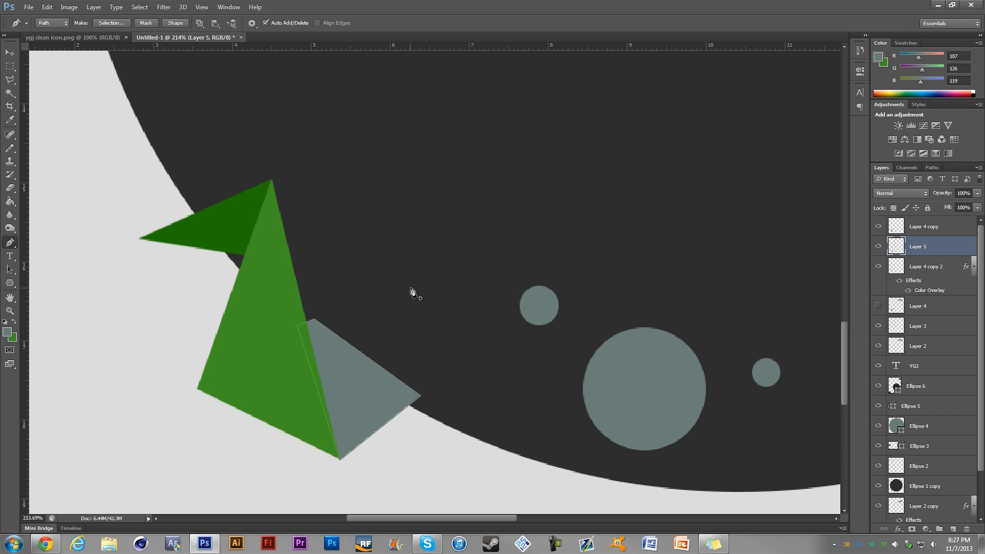
# Order Layer 5 below Ellipse 1 copy so the gray-green shape sits behind the large circle, and delete the path.
pyautogui.moveTo(906, 247); pyautogui.dragTo(947, 494)
pyautogui.press('z')
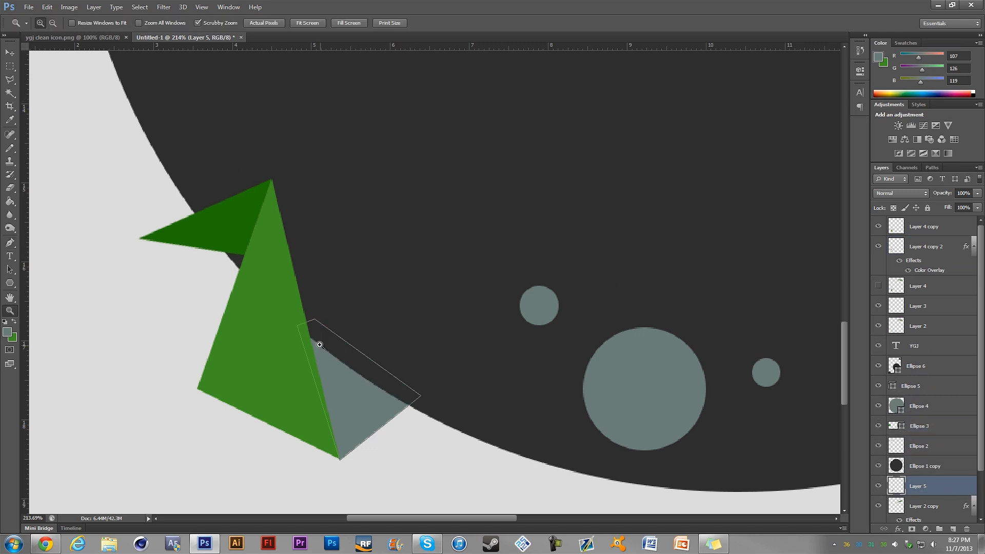
pyautogui.press('p')
pyautogui.rightClick(349, 351)
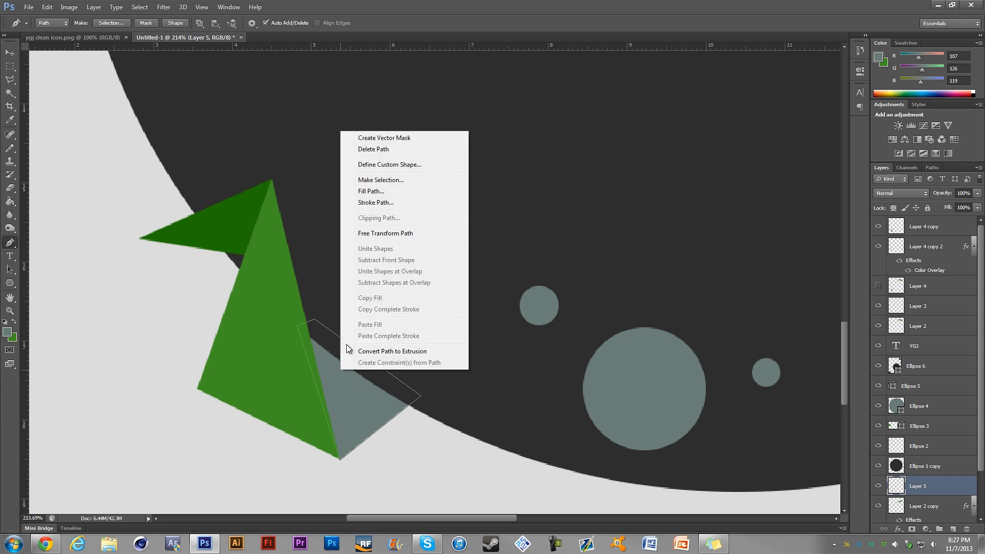
pyautogui.click(374, 149)
# Compare the whole recreated logo with the reference image ygj clean icon.png.
pyautogui.press('z')
pyautogui.click(307, 23)
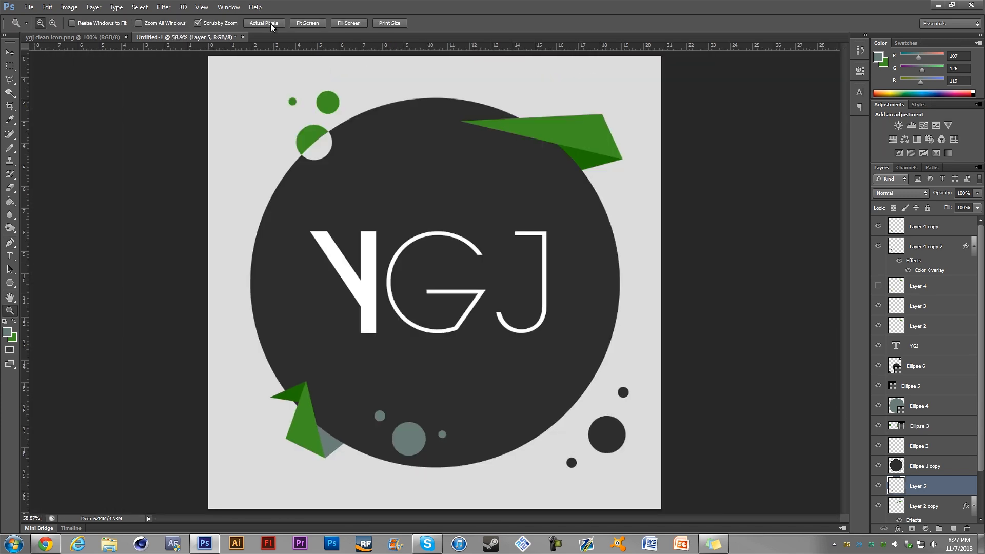
pyautogui.click(98, 38)
pyautogui.click(172, 38)
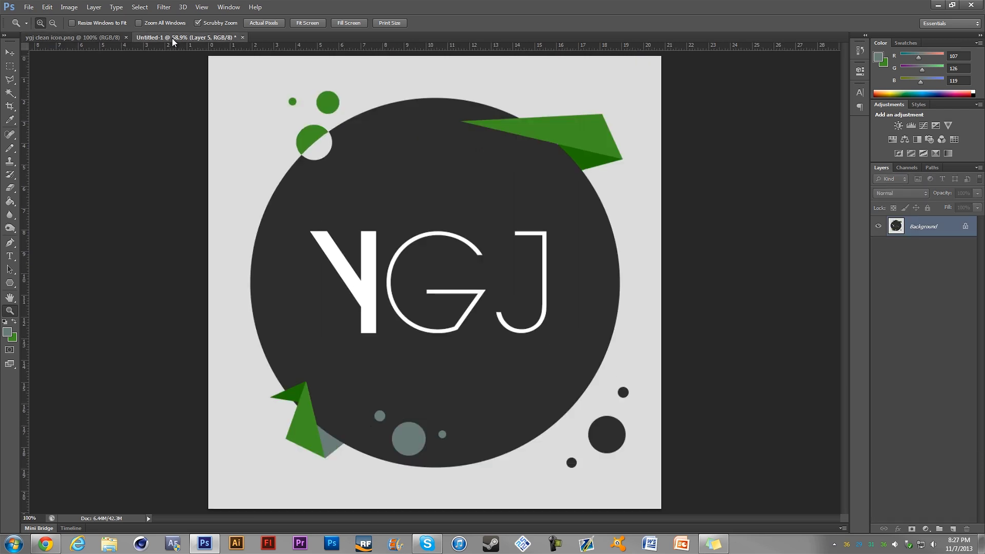
pyautogui.click(95, 38)
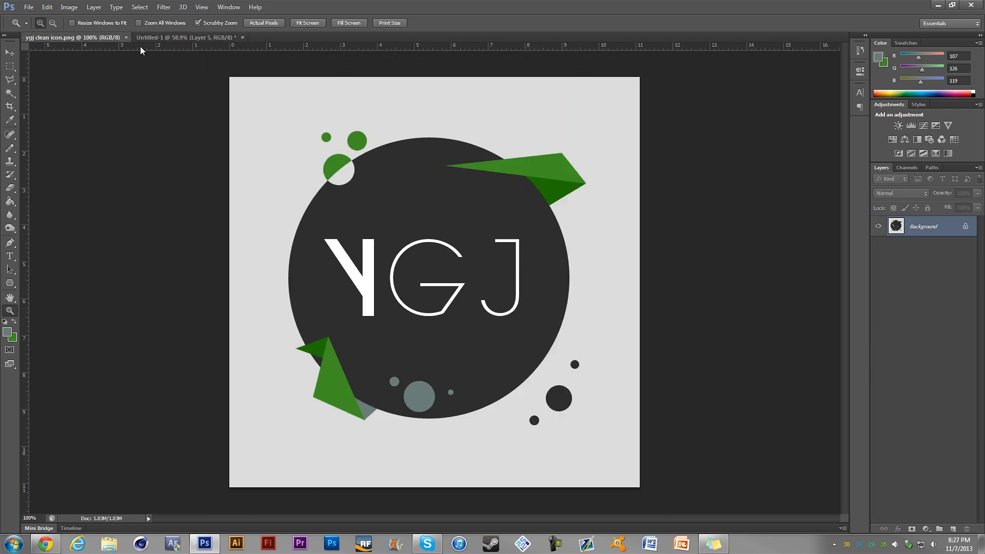
pyautogui.click(185, 38)
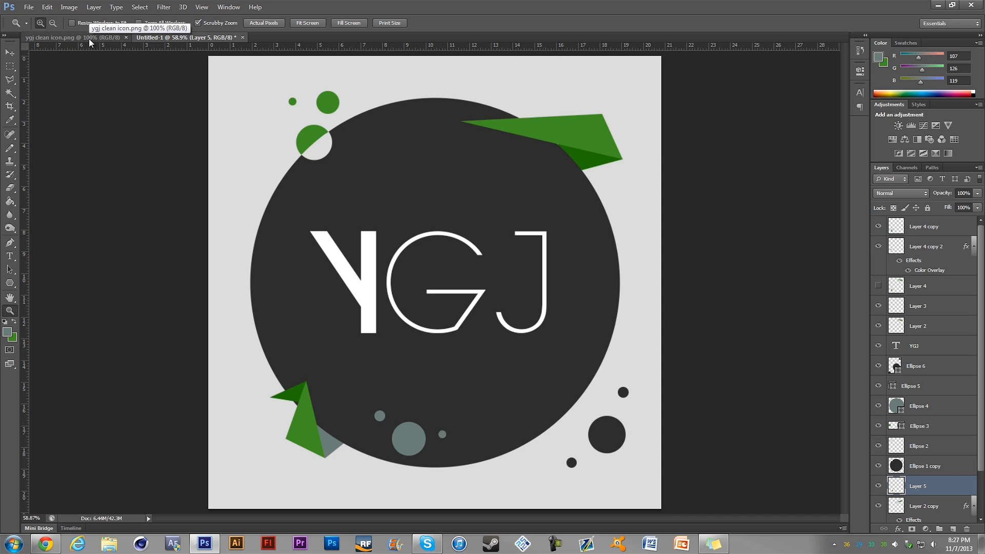